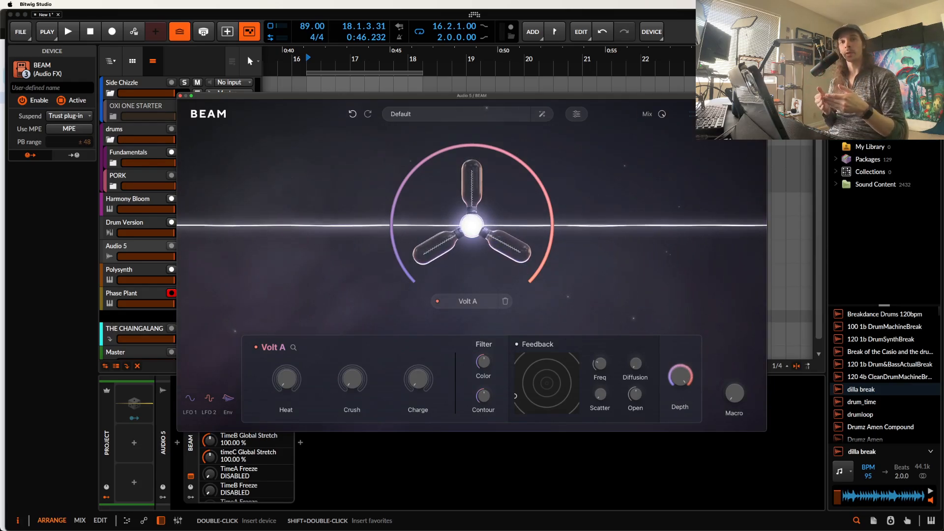
View the node types that can be added to the beam and return to Volt A's settings.
{"action": "key", "text": "BackSpace"}
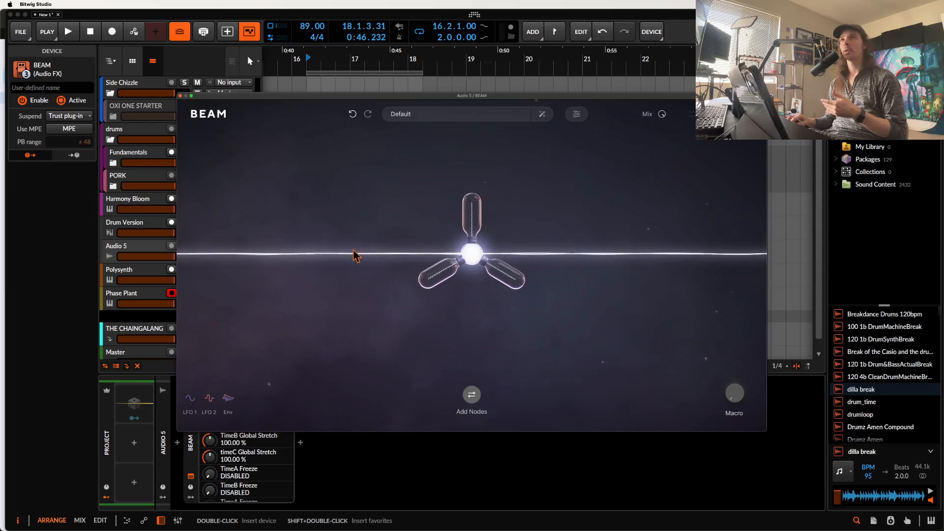
{"action": "left_click", "coordinate": [471, 396]}
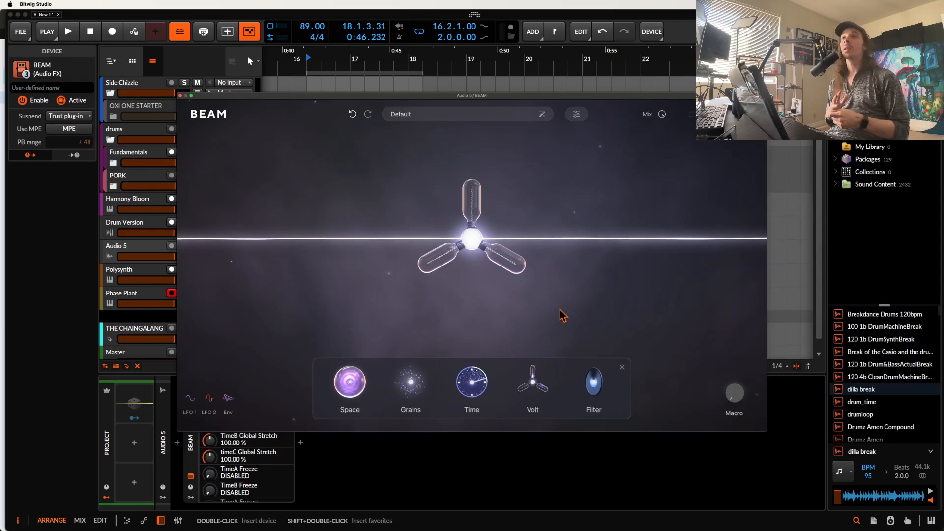
{"action": "left_click", "coordinate": [563, 315]}
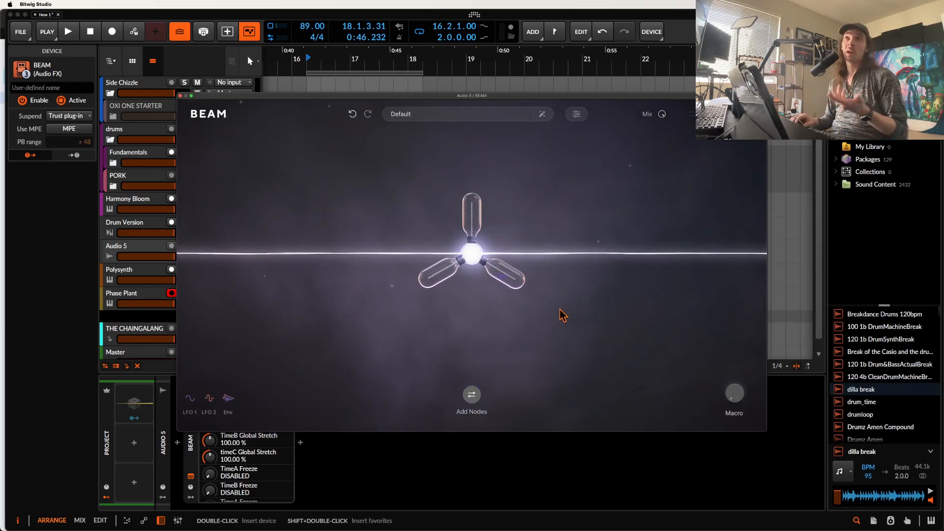
{"action": "left_click", "coordinate": [471, 277]}
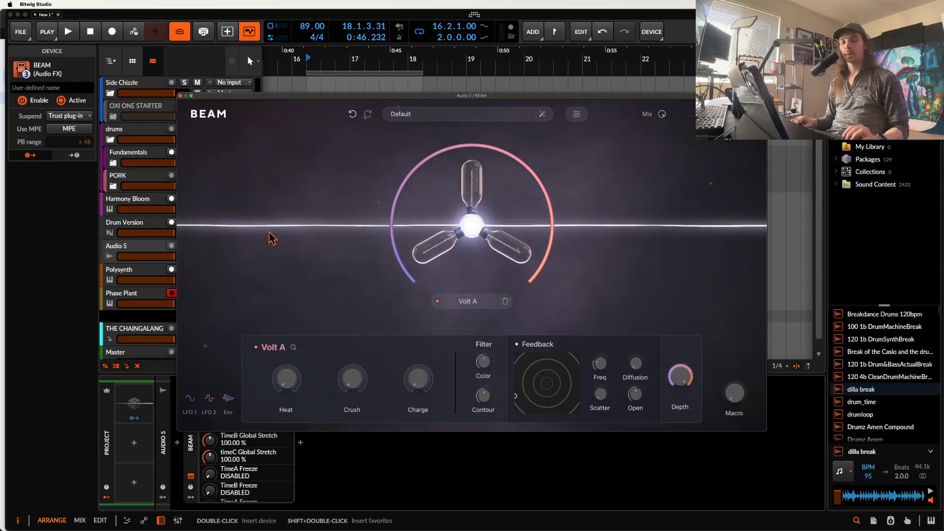
Audition Volt A's Heat, Crush and Charge during playback, raising Charge to 0.99 and resetting it to 0.00.
{"action": "key", "text": "space"}
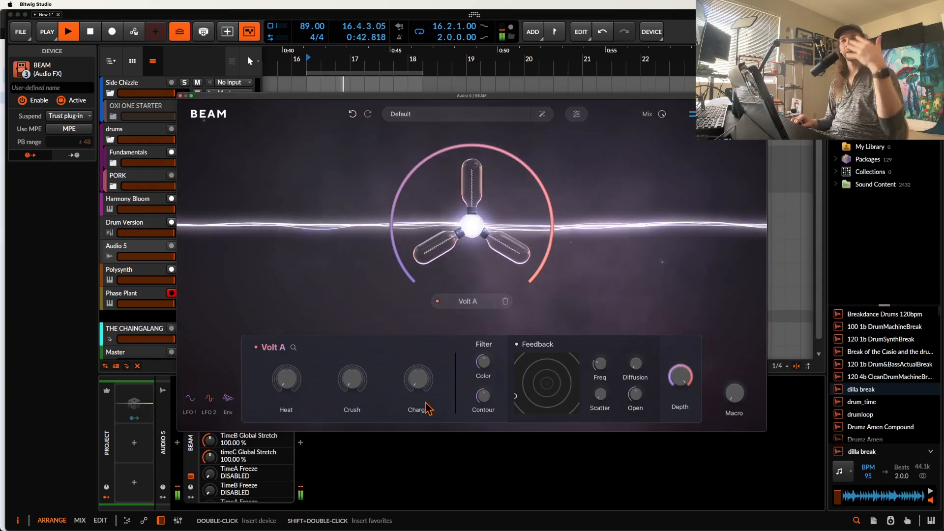
{"action": "mouse_move", "coordinate": [423, 399]}
{"action": "left_click_drag", "start_coordinate": [289, 386], "coordinate": [292, 344]}
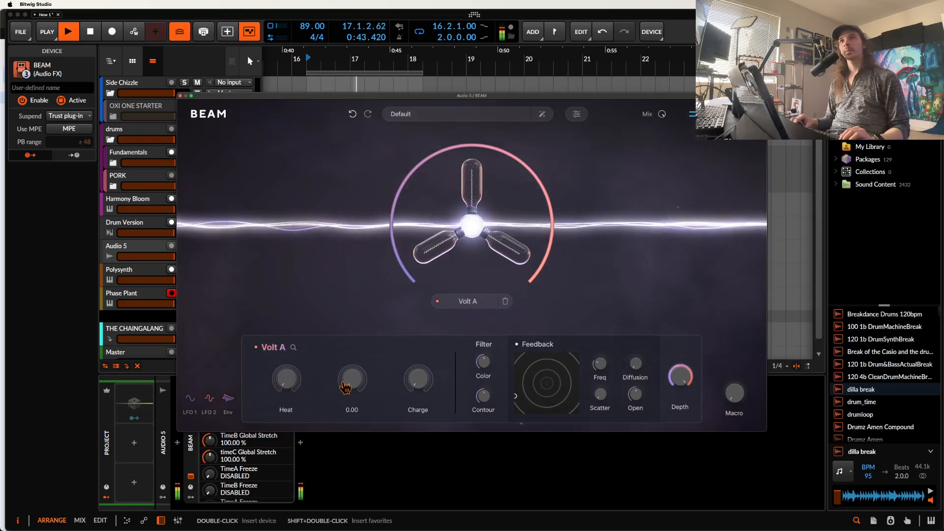
{"action": "mouse_move", "coordinate": [346, 389]}
{"action": "left_mouse_down"}
{"action": "mouse_move", "coordinate": [346, 333]}
{"action": "mouse_move", "coordinate": [343, 404]}
{"action": "left_mouse_up"}
{"action": "left_click_drag", "start_coordinate": [417, 381], "coordinate": [417, 328]}
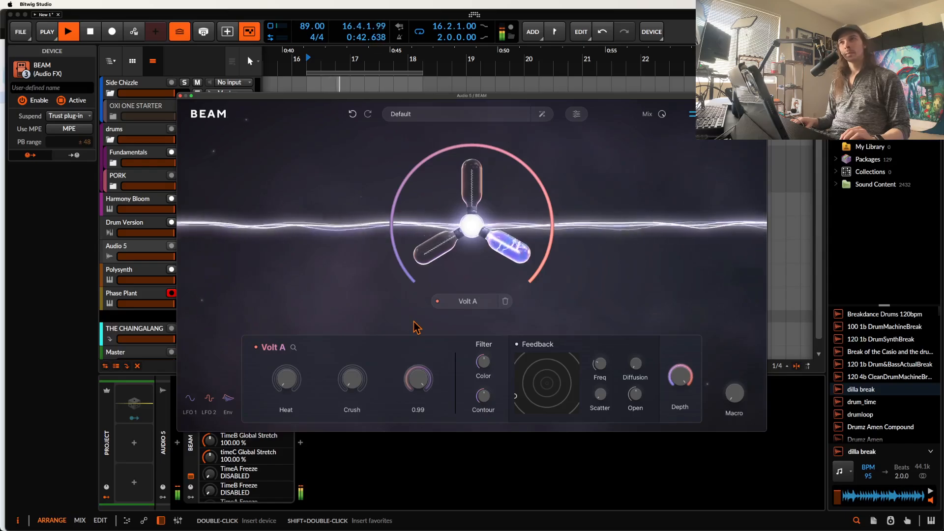
{"action": "left_click_drag", "start_coordinate": [417, 328], "coordinate": [418, 330]}
{"action": "double_click", "coordinate": [416, 386]}
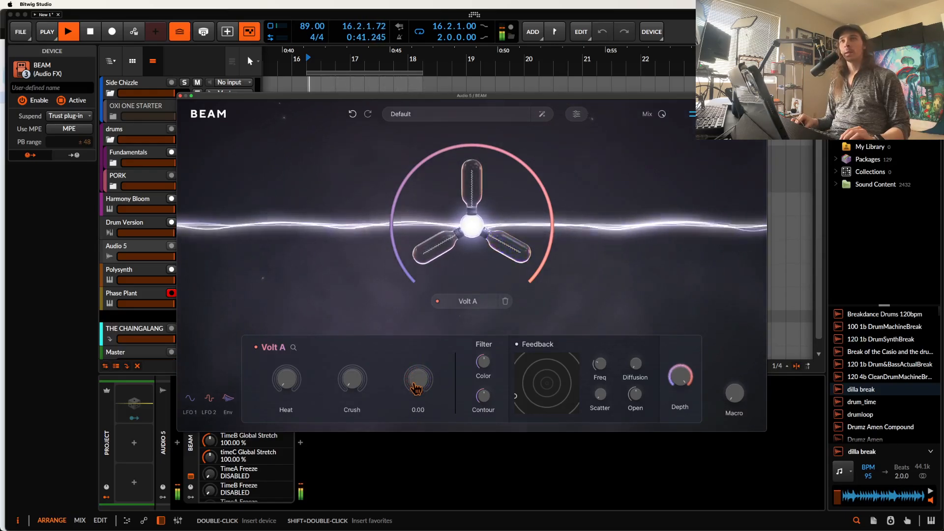
{"action": "key", "text": "space"}
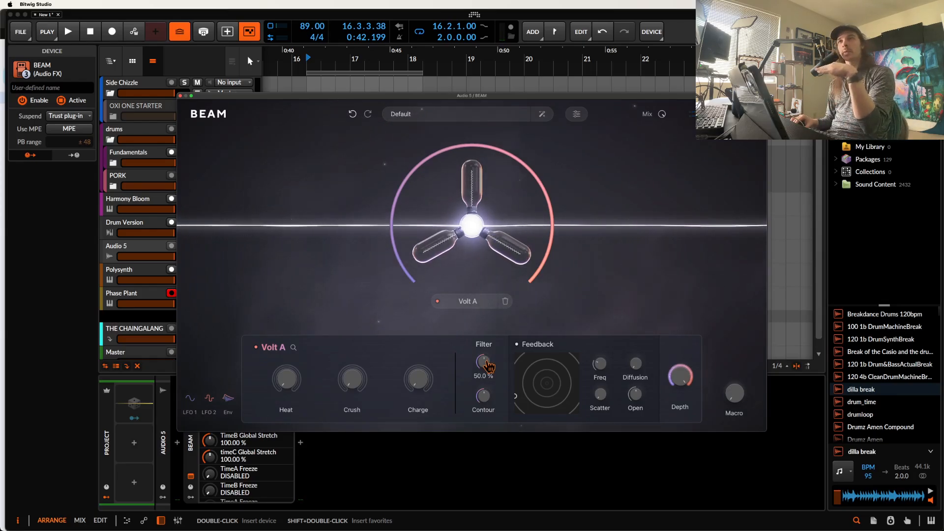
Sweep Volt A's filter Color during playback, down to 14.7 %.
{"action": "key", "text": "space"}
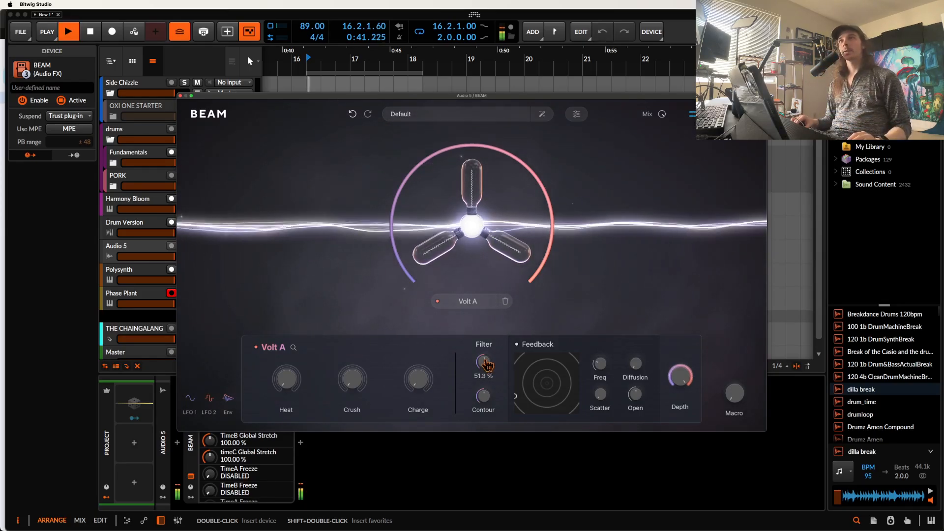
{"action": "mouse_move", "coordinate": [488, 367]}
{"action": "left_mouse_down"}
{"action": "mouse_move", "coordinate": [484, 347]}
{"action": "mouse_move", "coordinate": [483, 385]}
{"action": "left_mouse_up"}
{"action": "key", "text": "space"}
{"action": "key", "text": "space"}
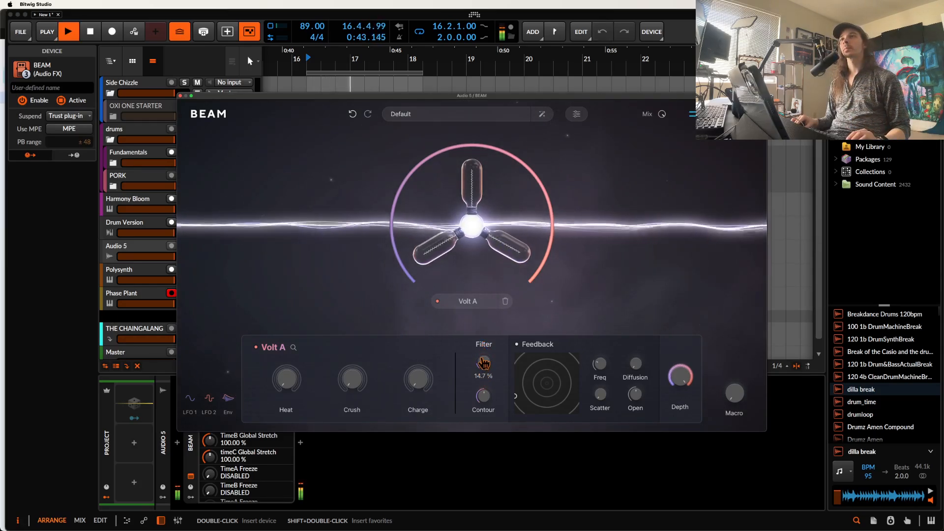
{"action": "key", "text": "space"}
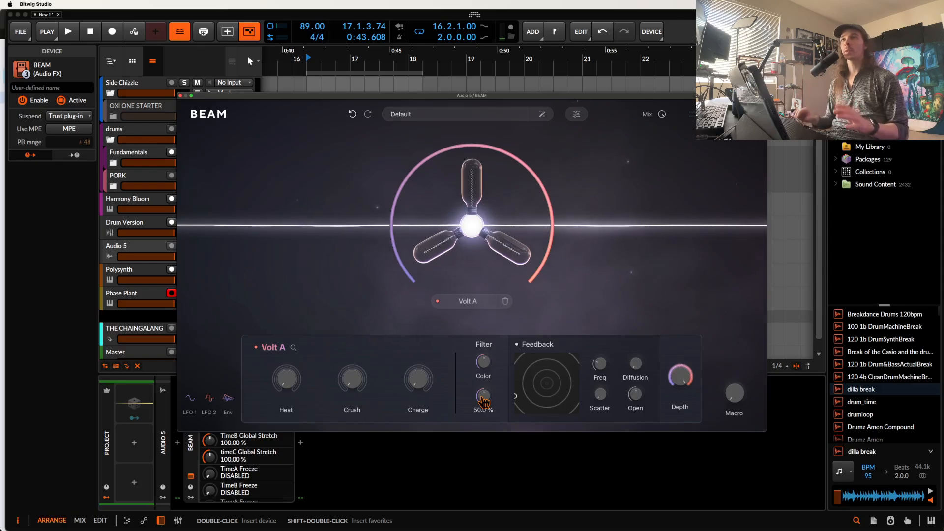
Set Volt A's Heat to 0.23 and audition the filter Contour during playback.
{"action": "left_click_drag", "start_coordinate": [483, 402], "coordinate": [484, 404]}
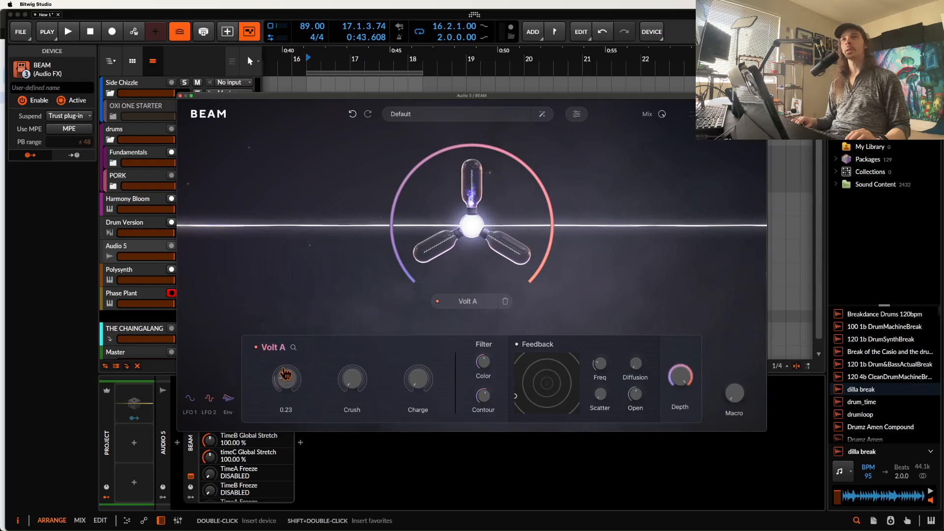
{"action": "key", "text": "space"}
{"action": "left_click_drag", "start_coordinate": [484, 398], "coordinate": [473, 362]}
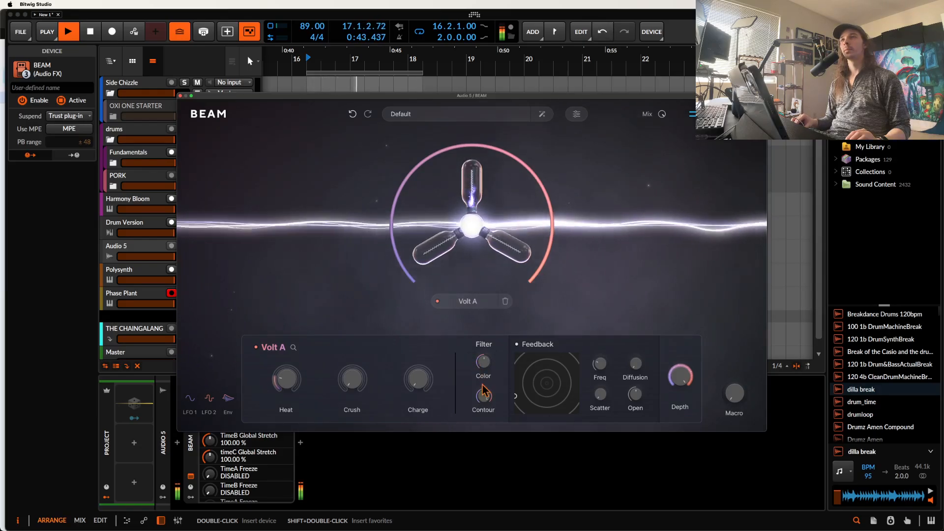
{"action": "key", "text": "space"}
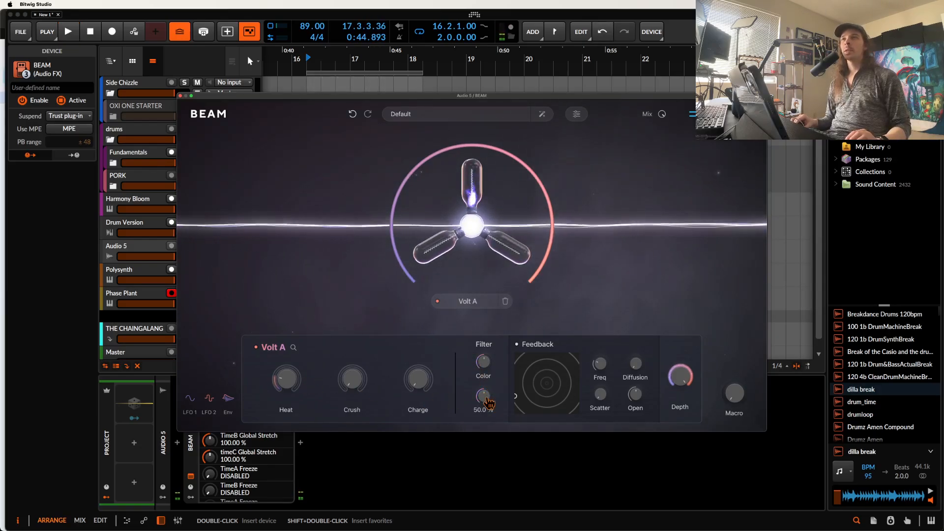
{"action": "mouse_move", "coordinate": [484, 398]}
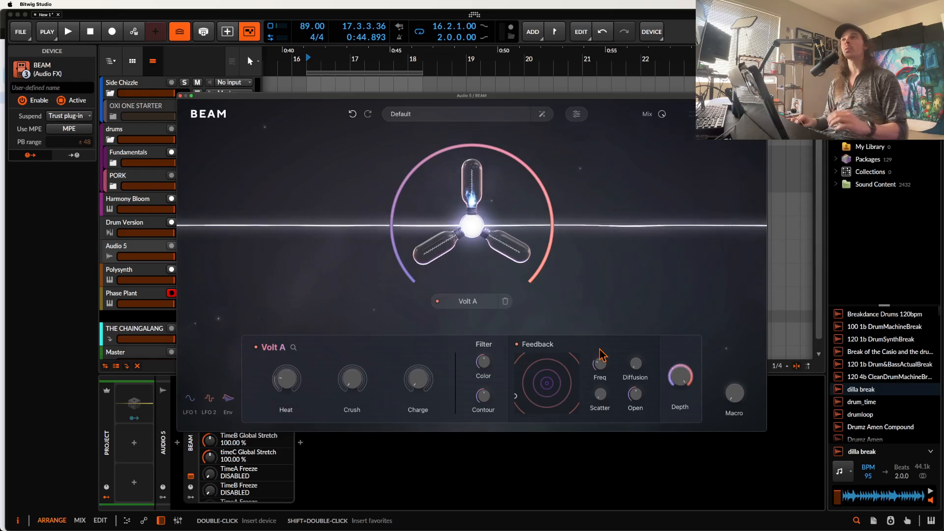
Turn on Volt A's Feedback and raise its Freq, Scatter and Diffusion during playback.
{"action": "mouse_move", "coordinate": [602, 369]}
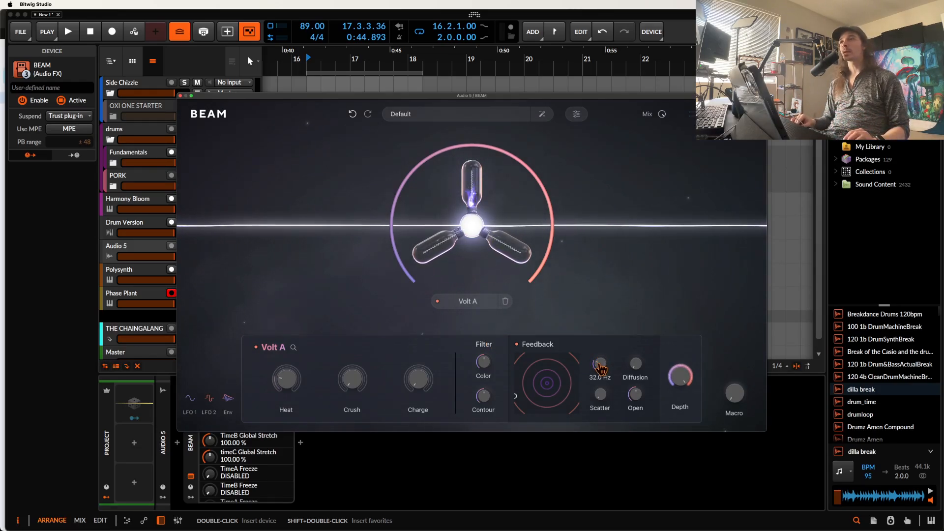
{"action": "key", "text": "space"}
{"action": "left_click_drag", "start_coordinate": [600, 369], "coordinate": [592, 346]}
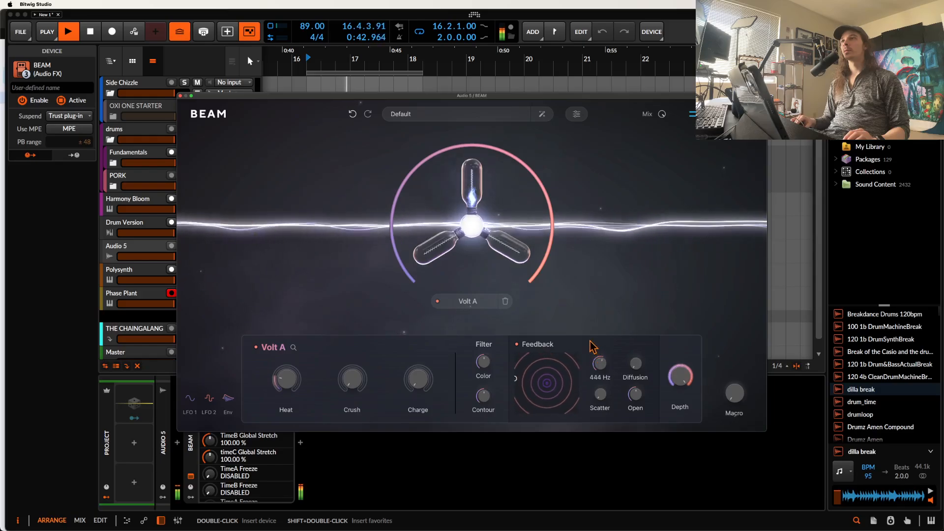
{"action": "left_click_drag", "start_coordinate": [600, 396], "coordinate": [639, 315]}
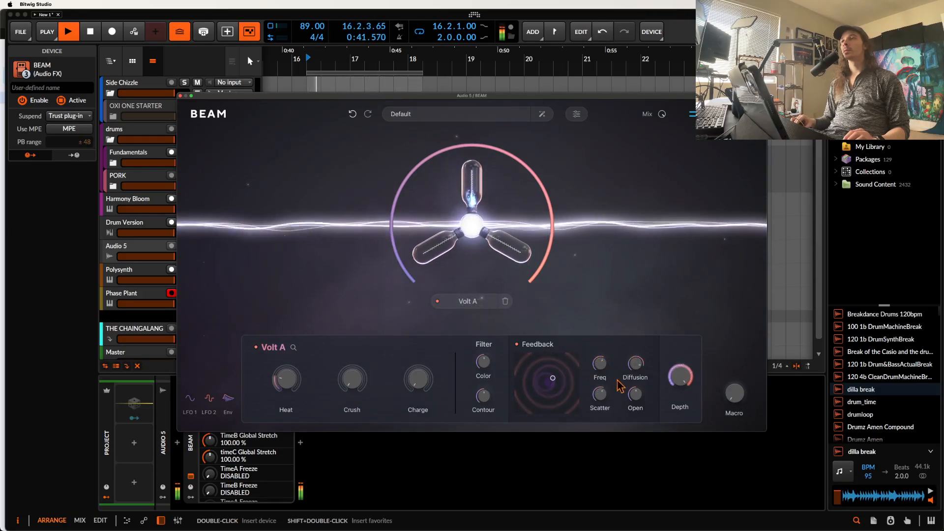
{"action": "left_click_drag", "start_coordinate": [599, 365], "coordinate": [598, 343]}
{"action": "key", "text": "space"}
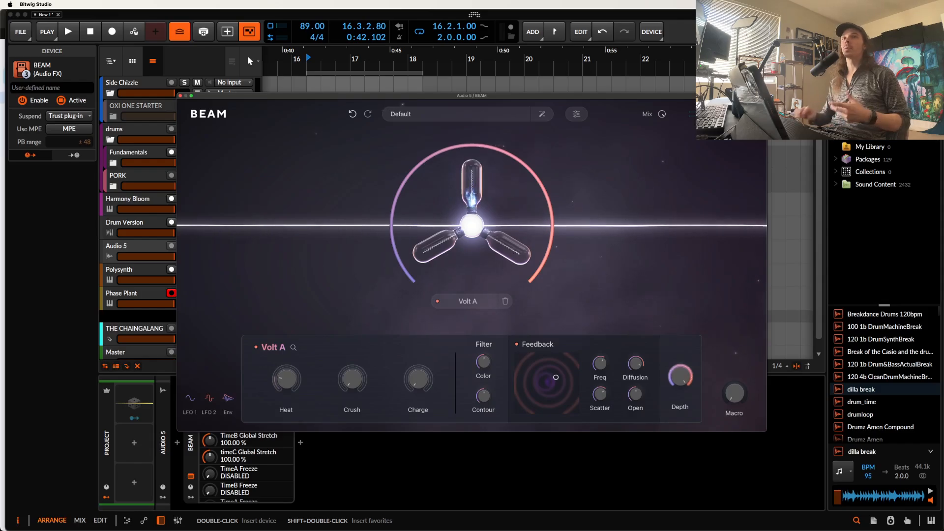
Look at the Env modulator's settings and return to the node overview.
{"action": "left_click", "coordinate": [229, 402]}
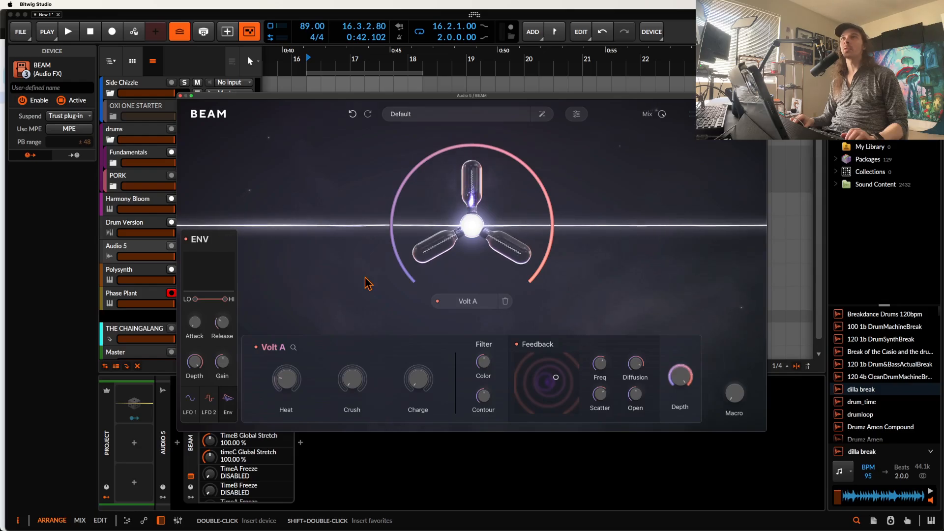
{"action": "left_click", "coordinate": [328, 290]}
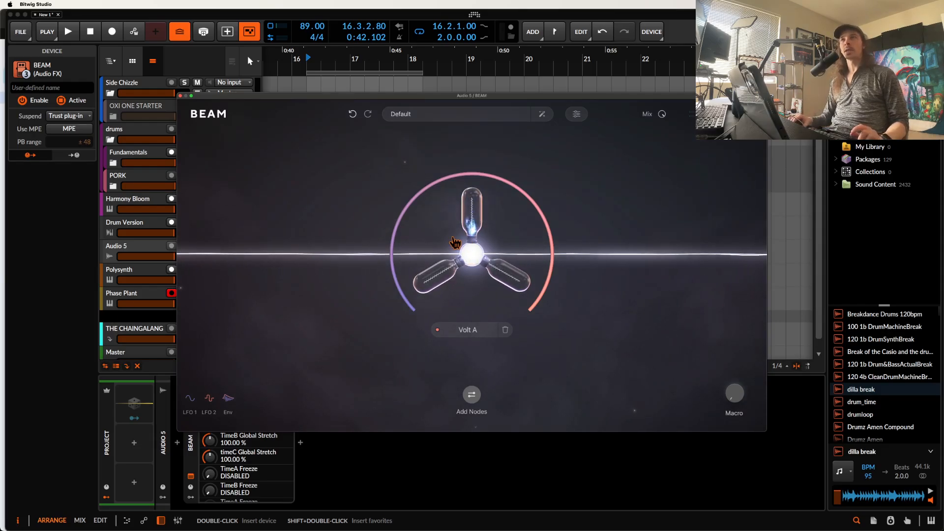
Duplicate the Volt node until three sit in series, and split the beam into three parallel paths around the first.
{"action": "left_click_drag", "start_coordinate": [473, 253], "coordinate": [460, 256]}
{"action": "left_click_drag", "start_coordinate": [370, 256], "coordinate": [379, 255]}
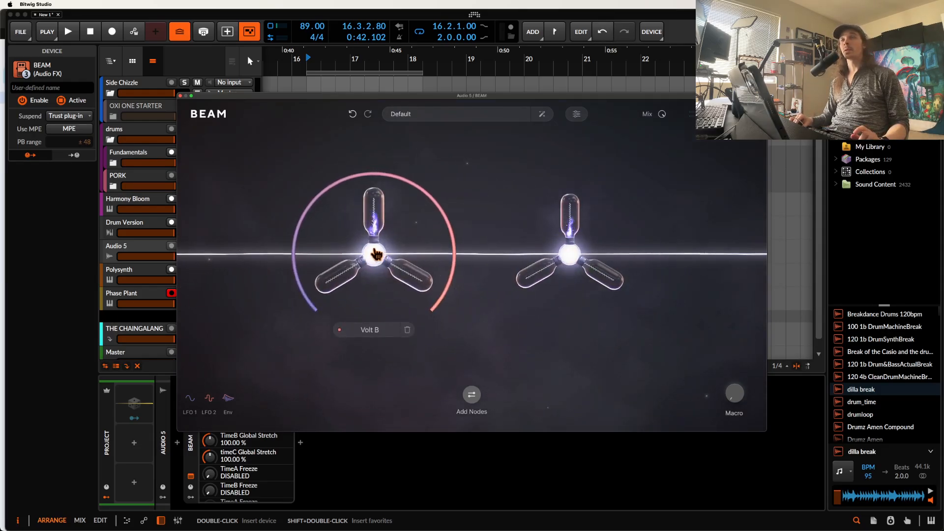
{"action": "left_click_drag", "start_coordinate": [568, 253], "coordinate": [632, 256]}
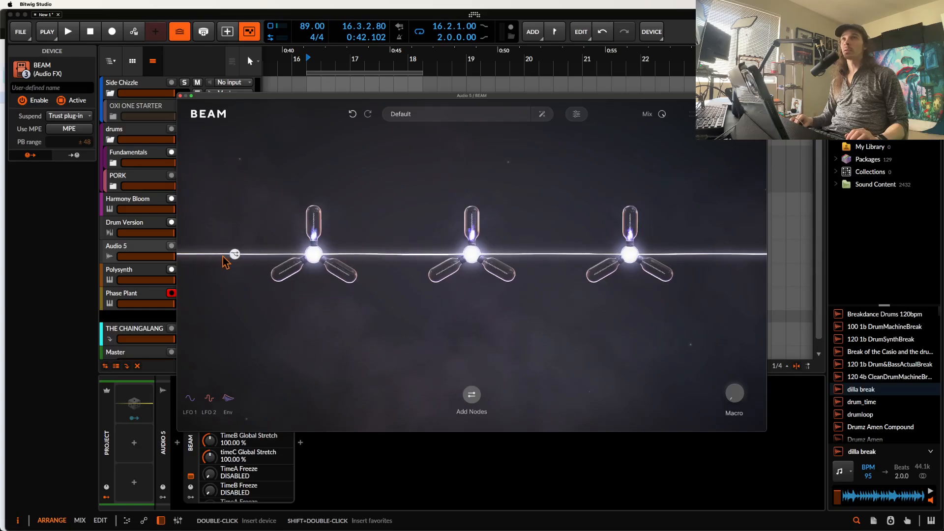
{"action": "left_click_drag", "start_coordinate": [229, 253], "coordinate": [388, 267]}
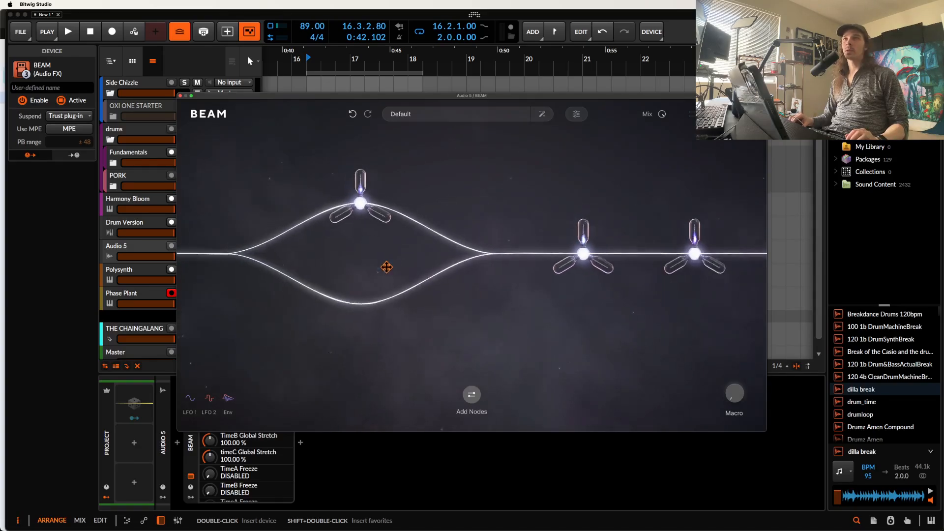
{"action": "left_click_drag", "start_coordinate": [237, 255], "coordinate": [491, 264]}
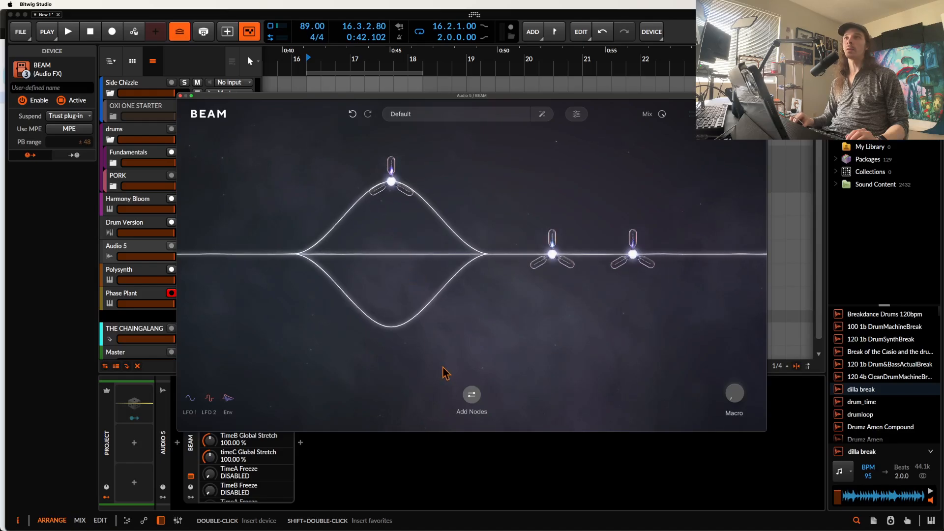
Try to add a Filter node to the split part of the beam.
{"action": "left_click", "coordinate": [472, 394]}
{"action": "left_click_drag", "start_coordinate": [593, 381], "coordinate": [366, 202]}
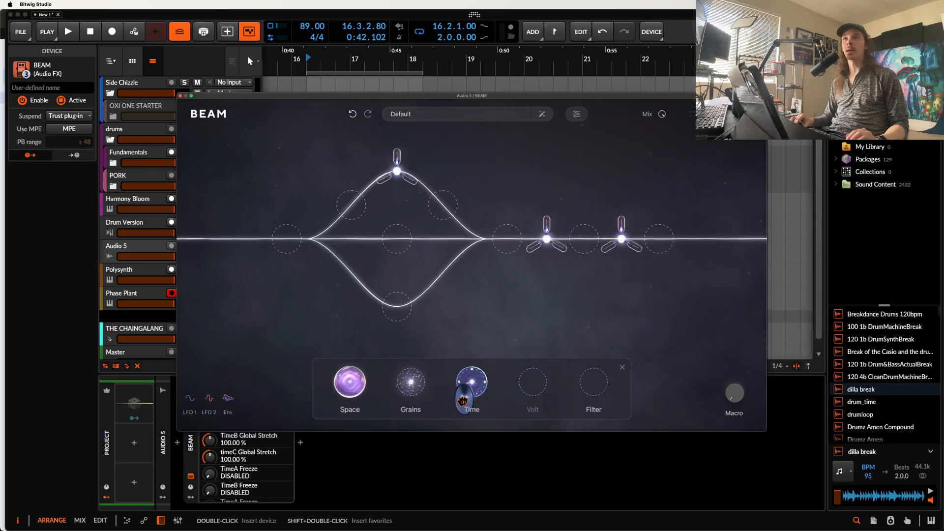
{"action": "left_click", "coordinate": [506, 325]}
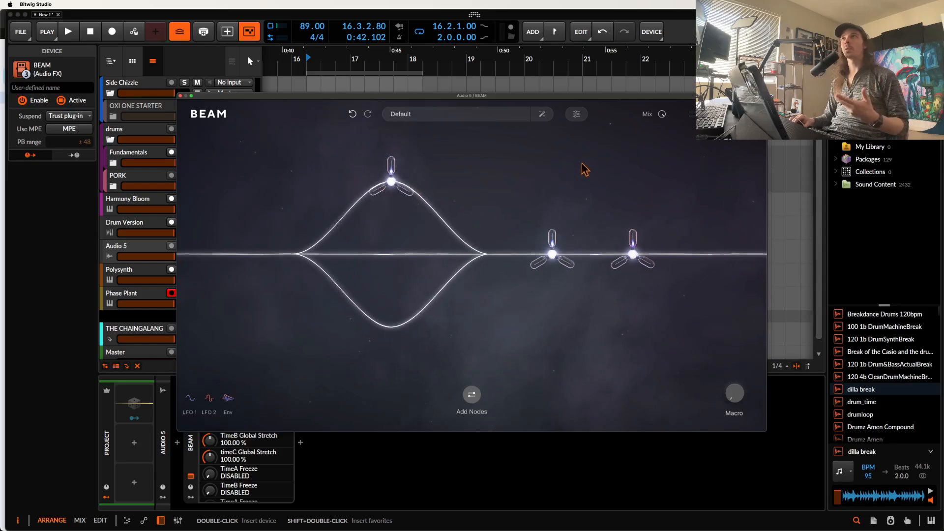
Undo the beam splits and Volt copies back to a single Volt node, and check its settings.
{"action": "left_click", "coordinate": [352, 116]}
{"action": "left_click", "coordinate": [352, 116]}
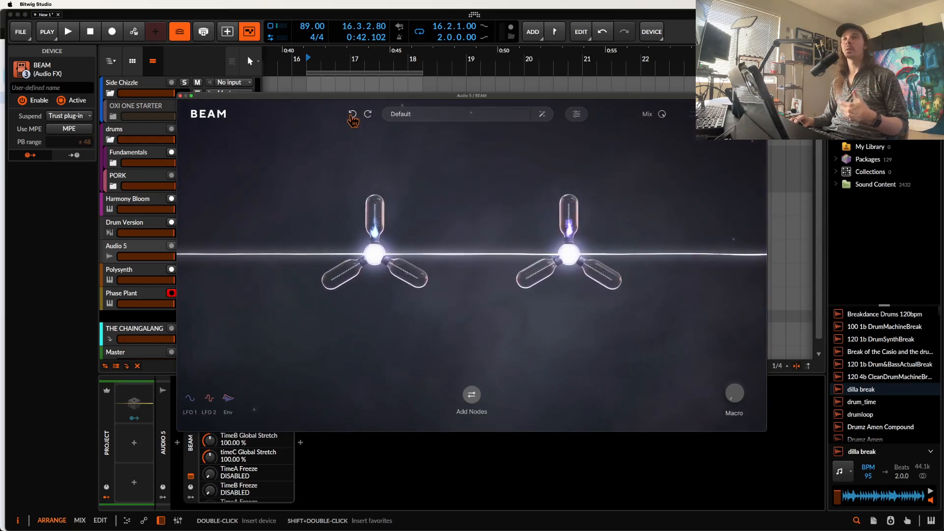
{"action": "left_click", "coordinate": [352, 116]}
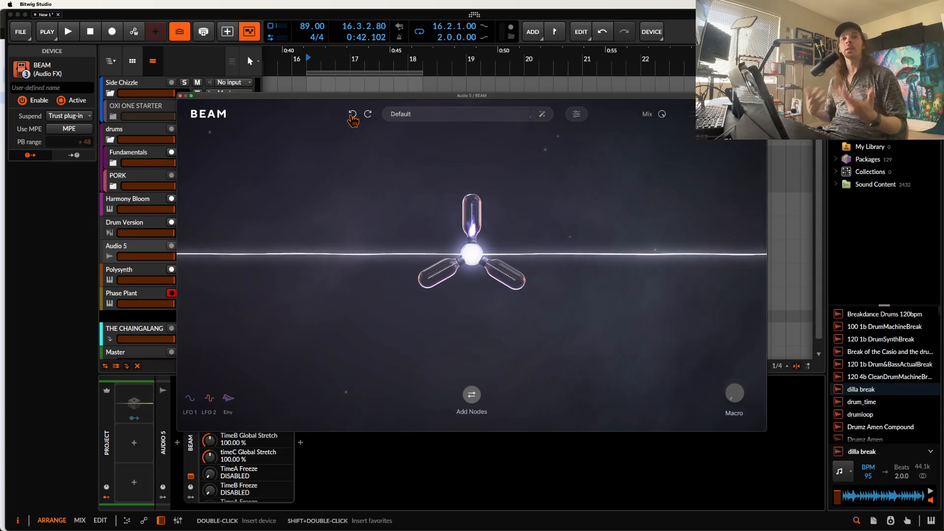
{"action": "left_click", "coordinate": [471, 258]}
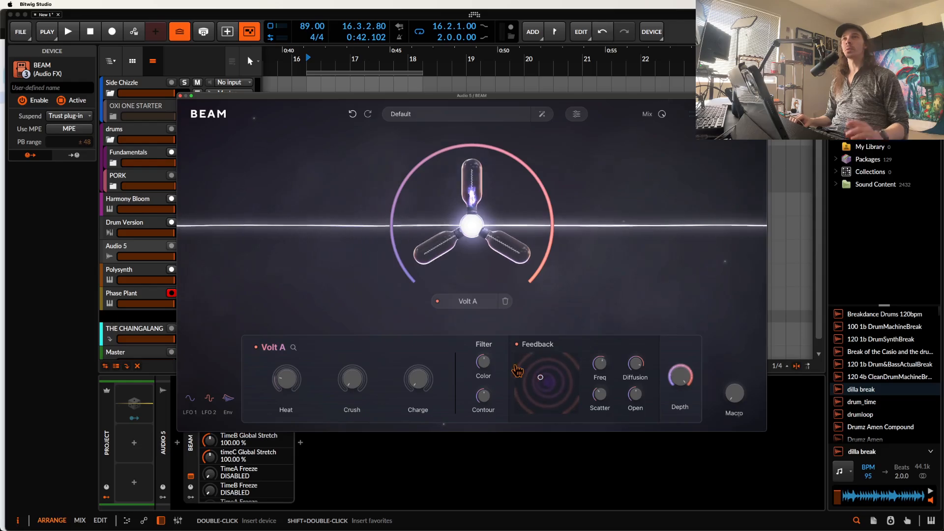
{"action": "left_click", "coordinate": [301, 302]}
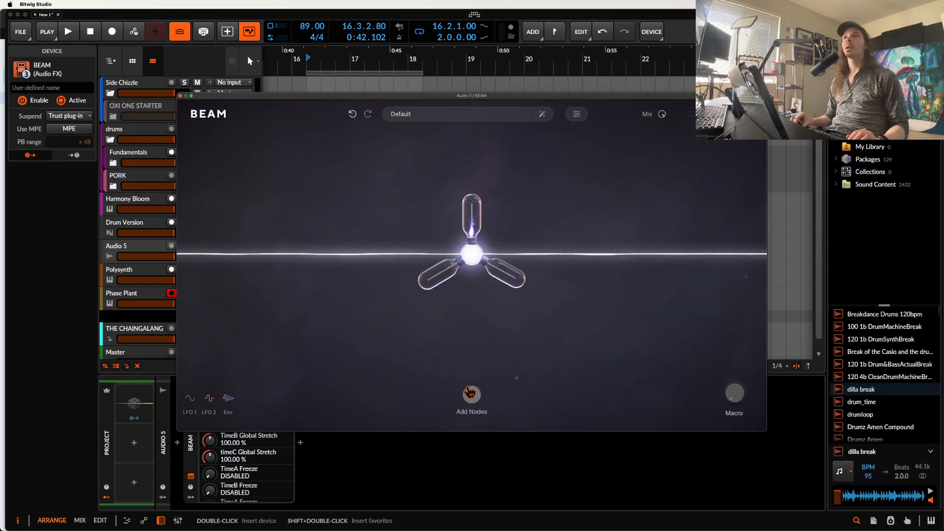
Add a Time node after the Volt node on the beam and open its settings.
{"action": "left_click", "coordinate": [472, 394]}
{"action": "left_click_drag", "start_coordinate": [472, 381], "coordinate": [566, 241]}
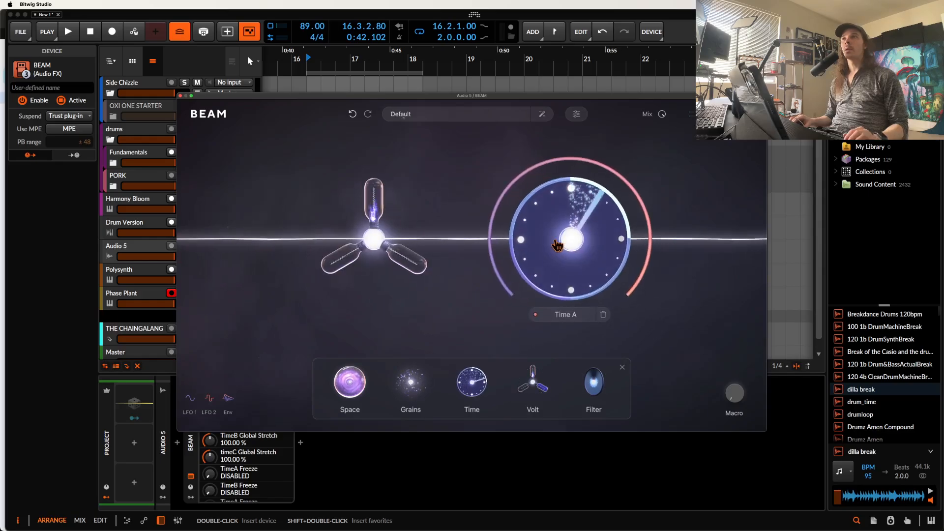
{"action": "left_click", "coordinate": [560, 236]}
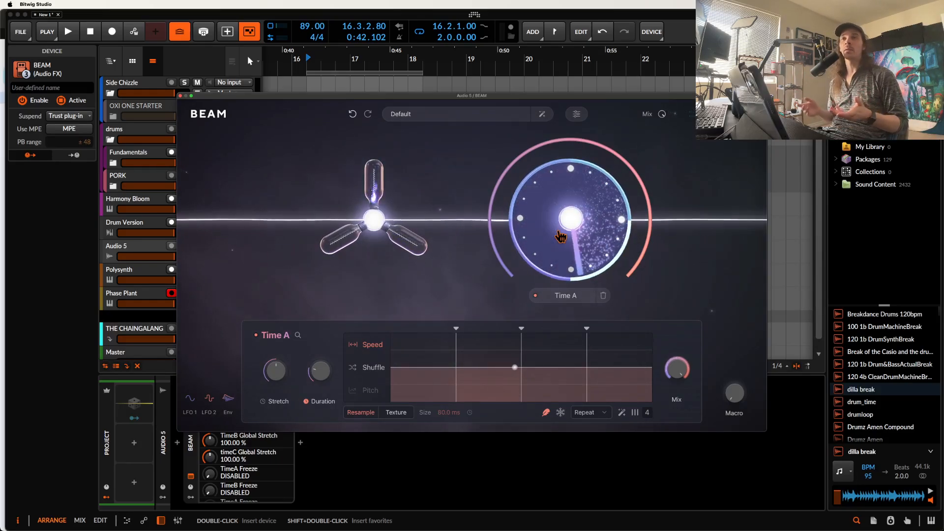
{"action": "mouse_move", "coordinate": [280, 379]}
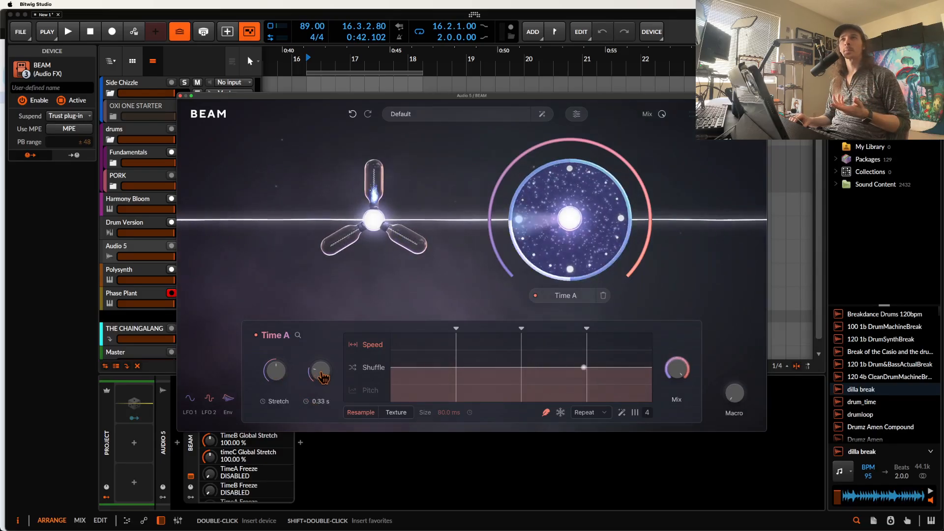
Sync Time A's Duration to the tempo at 2/1 and lower its Stretch to 38% while briefly playing the loop.
{"action": "mouse_move", "coordinate": [322, 368]}
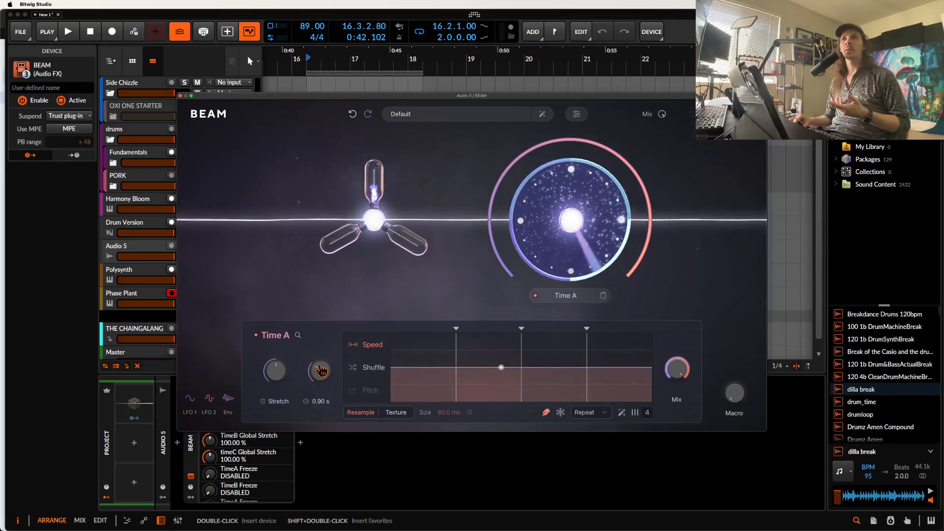
{"action": "left_click", "coordinate": [306, 401]}
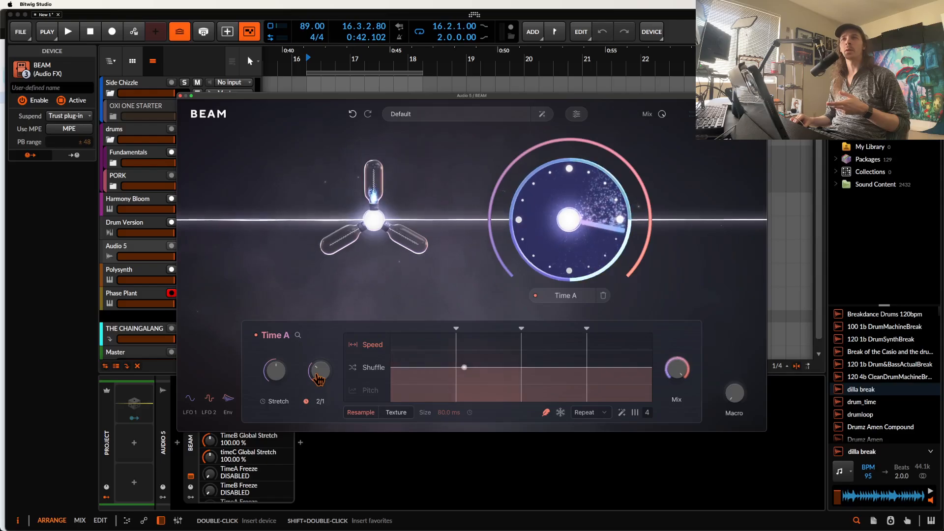
{"action": "mouse_move", "coordinate": [277, 383]}
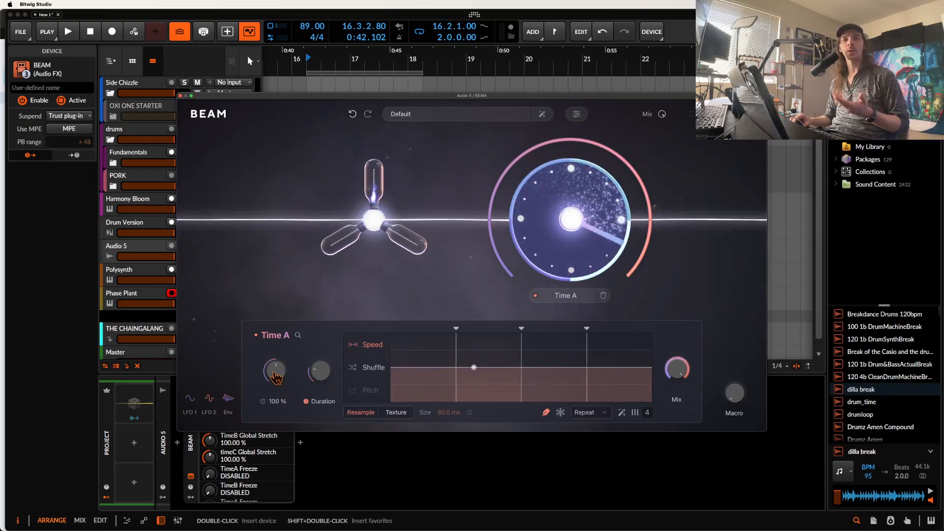
{"action": "left_click_drag", "start_coordinate": [277, 379], "coordinate": [254, 344]}
{"action": "key", "text": "space"}
{"action": "key", "text": "space"}
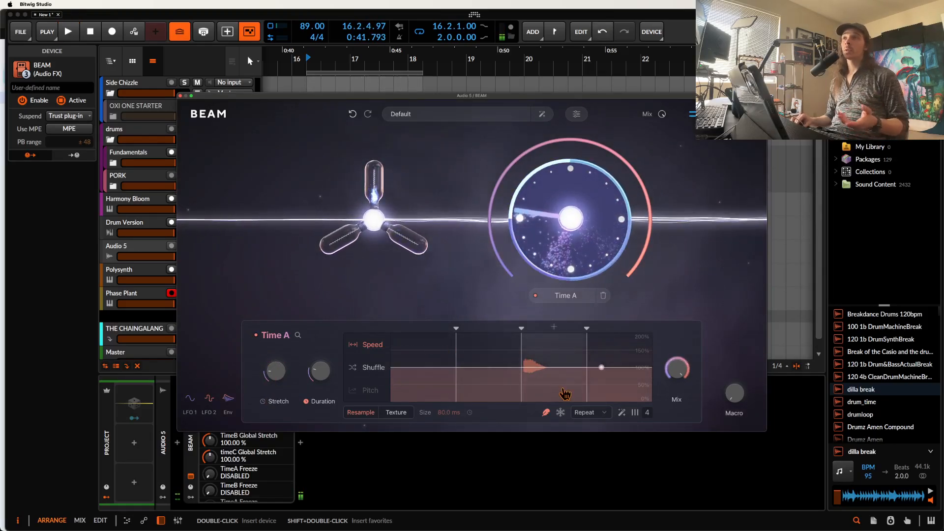
Randomize Time A's Speed steps, and reshape its Shuffle pattern with two extra slices and one slice marker moved earlier.
{"action": "left_click", "coordinate": [625, 413]}
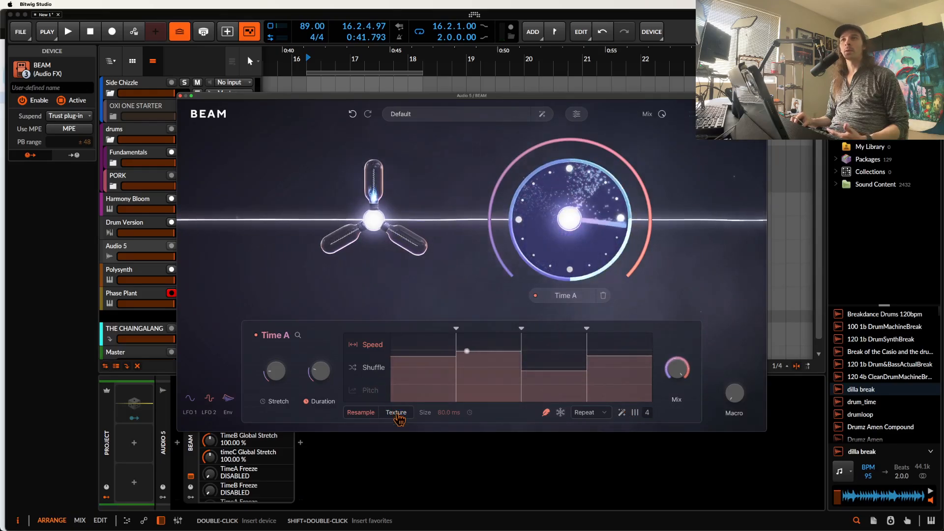
{"action": "left_click", "coordinate": [368, 367]}
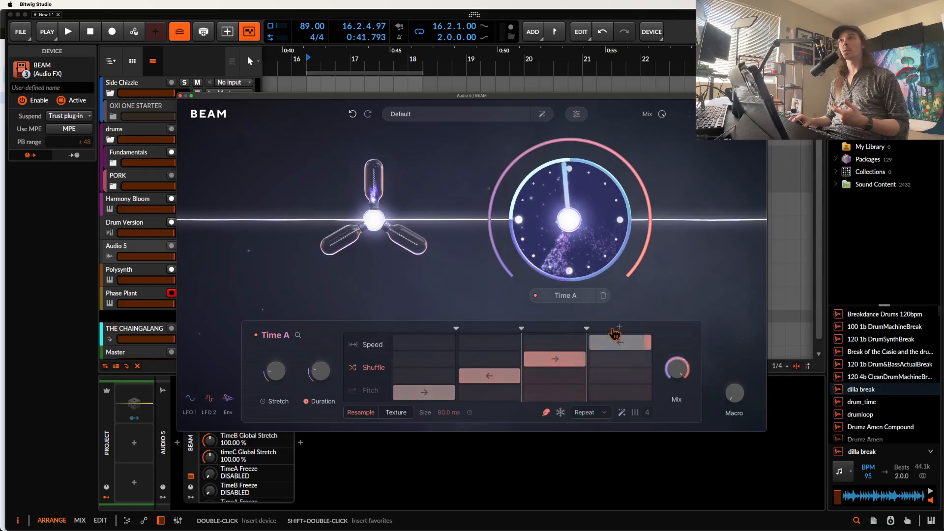
{"action": "left_click", "coordinate": [619, 337]}
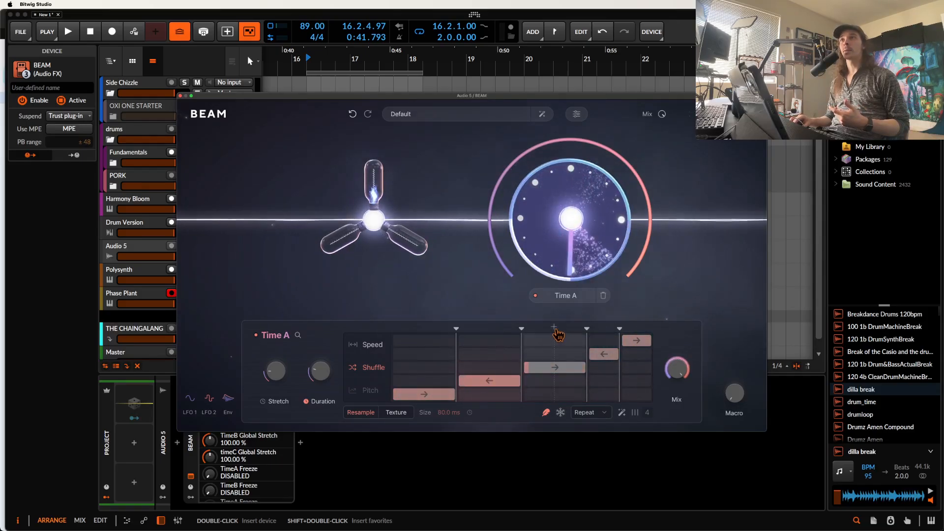
{"action": "left_click", "coordinate": [553, 348]}
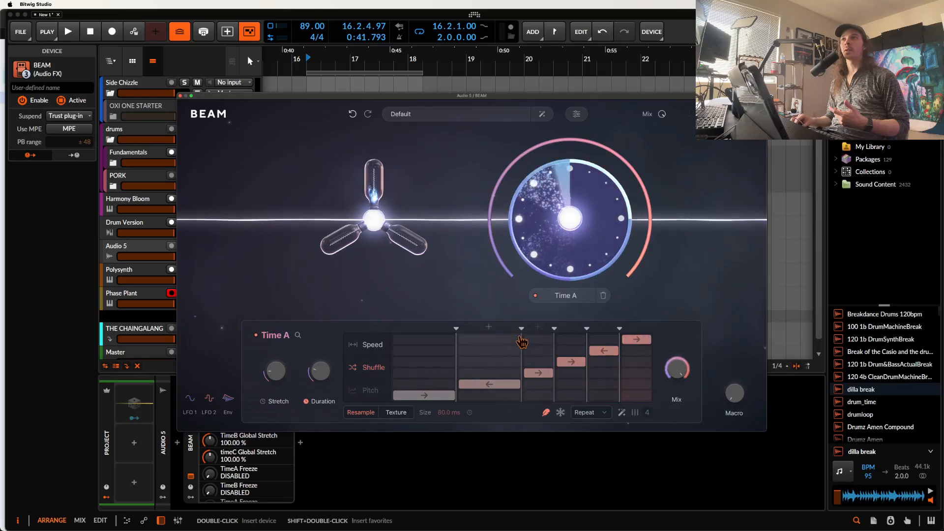
{"action": "left_click_drag", "start_coordinate": [521, 329], "coordinate": [495, 329]}
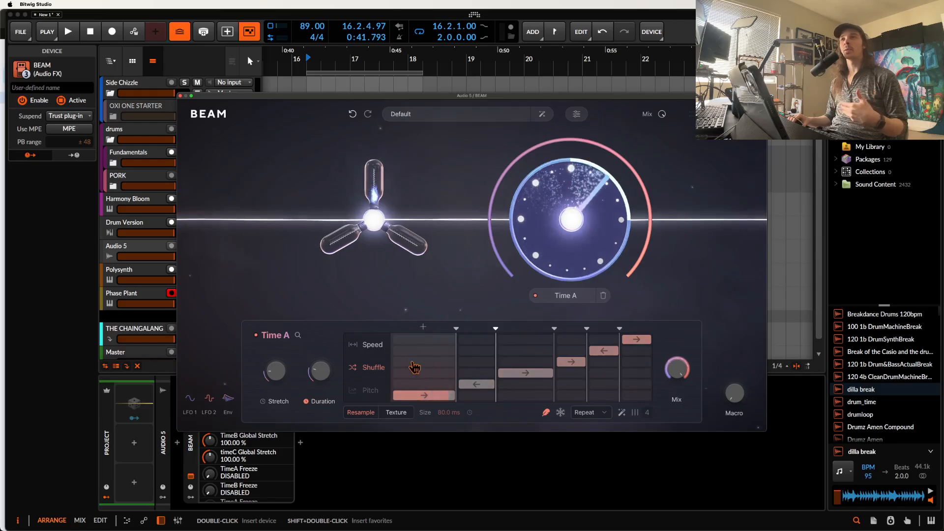
Audition the shuffled drum loop while varying Time A's Stretch, and stop playback.
{"action": "mouse_move", "coordinate": [273, 378]}
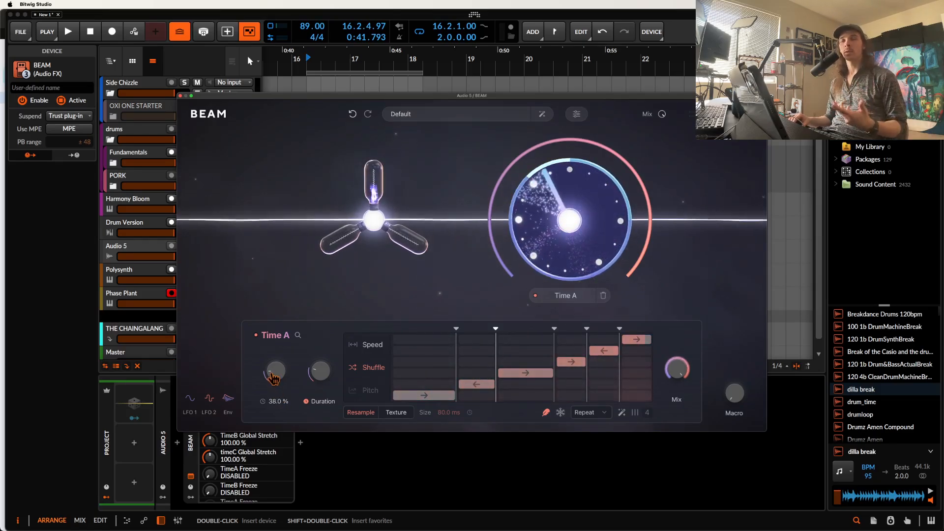
{"action": "mouse_move", "coordinate": [366, 232]}
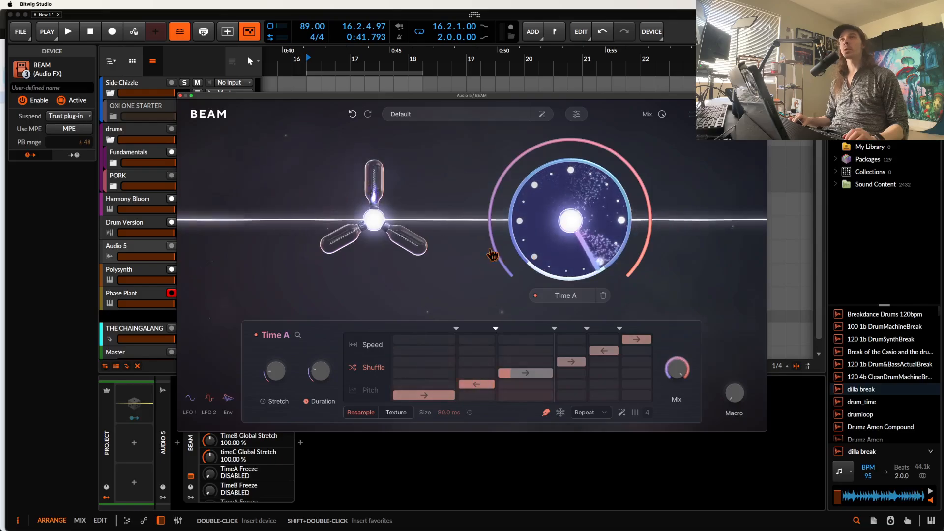
{"action": "mouse_move", "coordinate": [269, 358]}
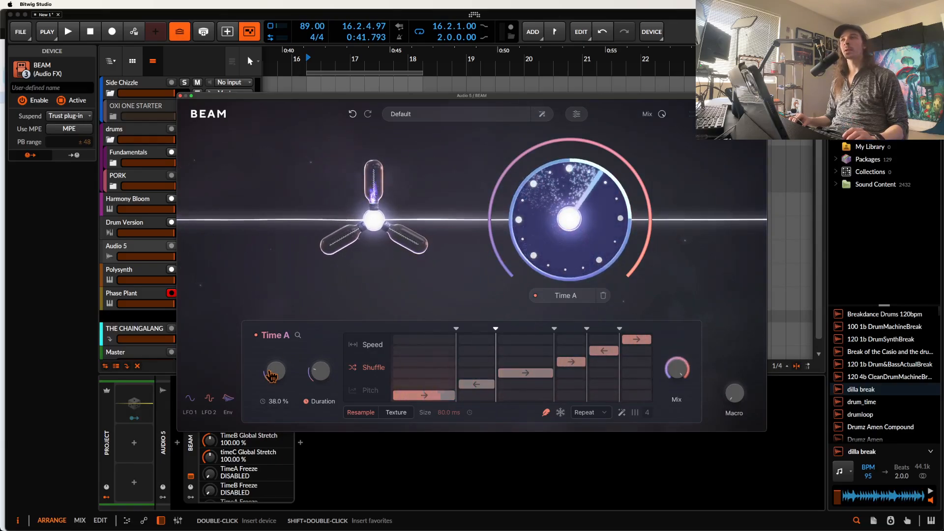
{"action": "key", "text": "space"}
{"action": "scroll", "coordinate": [269, 359], "scroll_direction": "down", "scroll_amount": 3}
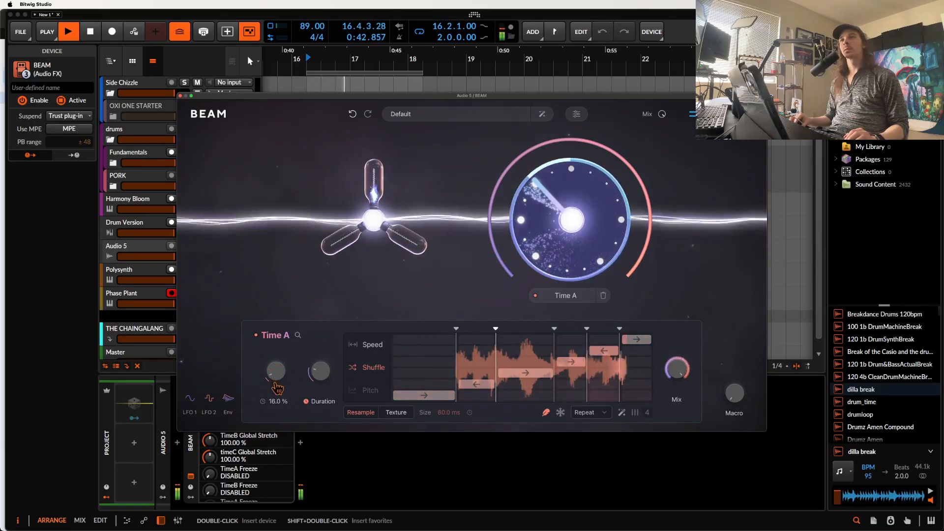
{"action": "left_click_drag", "start_coordinate": [257, 348], "coordinate": [245, 331]}
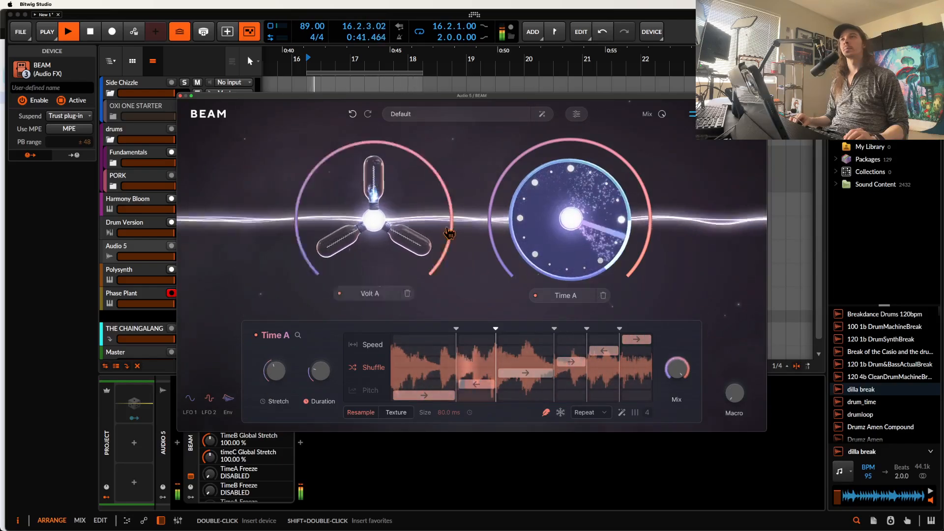
{"action": "key", "text": "space"}
Add a Grains node between the Volt and Time nodes, with a rectangular grain shape and a tempo-synced Rate.
{"action": "left_click", "coordinate": [455, 226]}
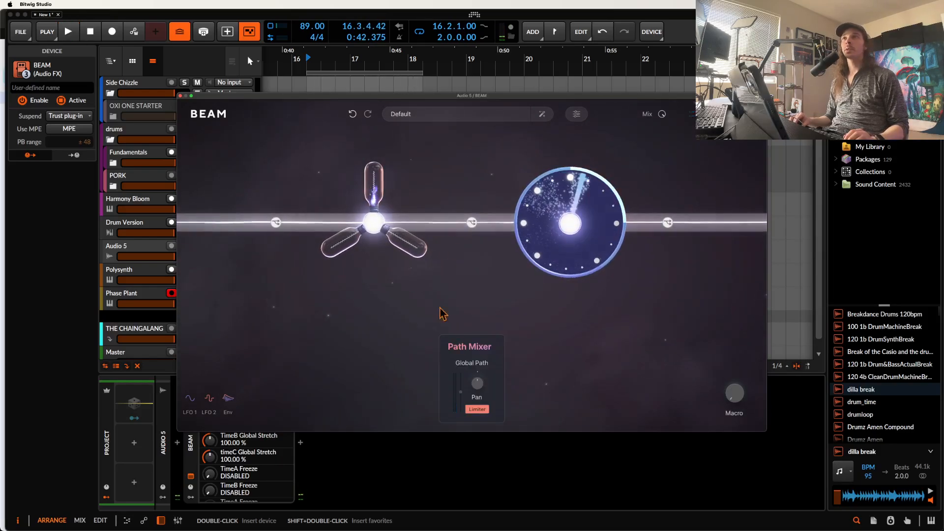
{"action": "left_click", "coordinate": [457, 320]}
{"action": "left_click", "coordinate": [411, 389]}
{"action": "left_click_drag", "start_coordinate": [411, 382], "coordinate": [472, 235]}
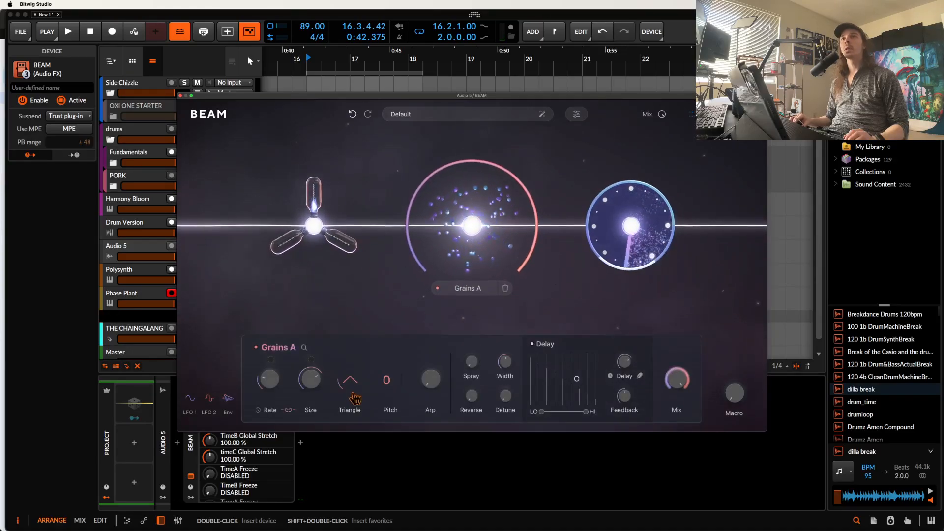
{"action": "left_click", "coordinate": [351, 386]}
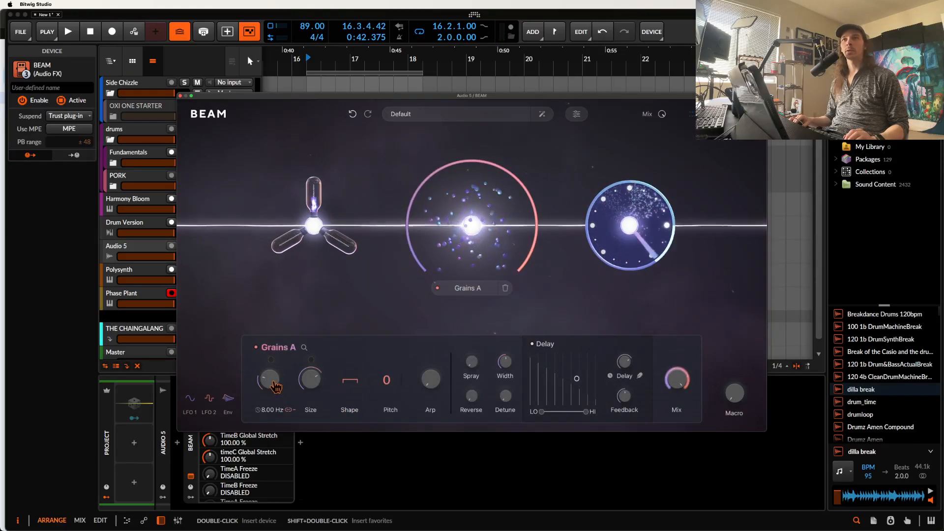
{"action": "left_click", "coordinate": [258, 411]}
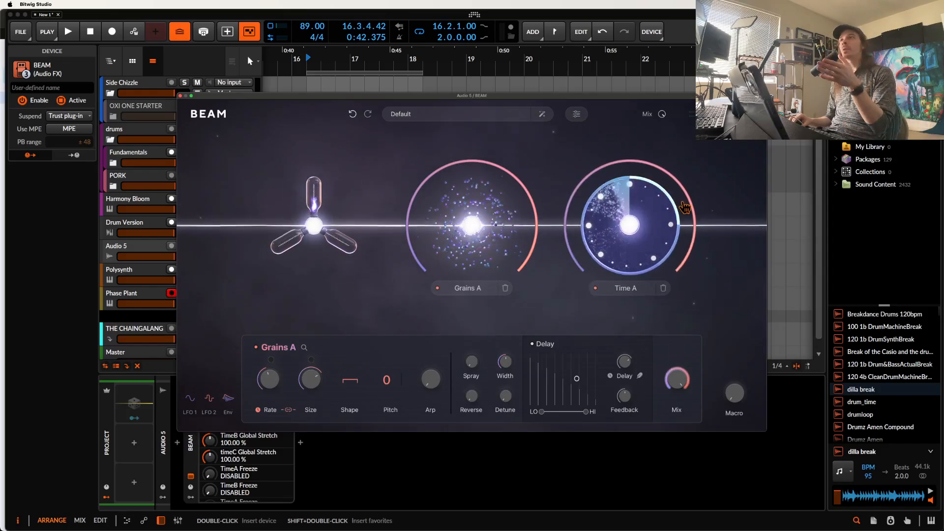
Reopen the Time A settings, play the loop, and set the Stretch to 82%.
{"action": "left_click", "coordinate": [599, 227]}
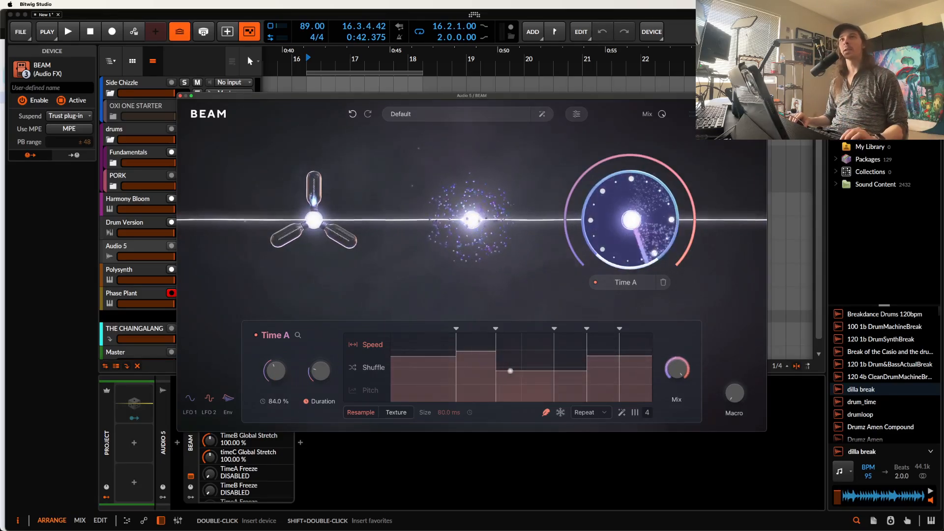
{"action": "key", "text": "space"}
{"action": "left_click_drag", "start_coordinate": [284, 377], "coordinate": [252, 351]}
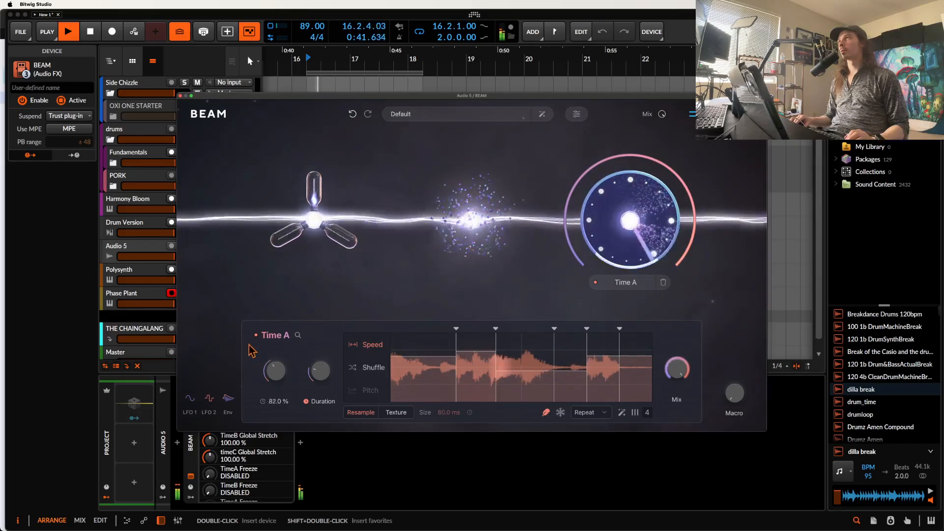
Raise Volt A's Heat and Crush during playback, set Time A's Stretch to 162%, and stop the loop.
{"action": "left_click", "coordinate": [321, 286]}
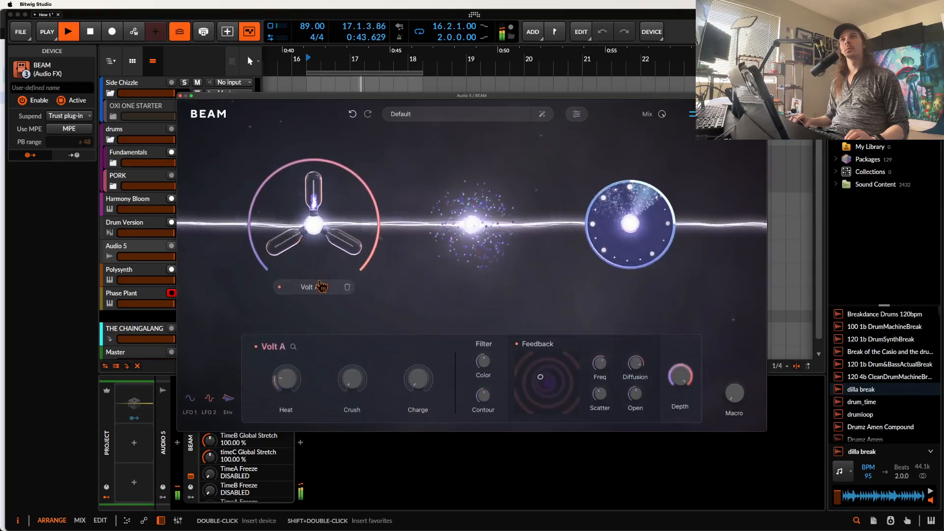
{"action": "left_click_drag", "start_coordinate": [352, 378], "coordinate": [358, 345]}
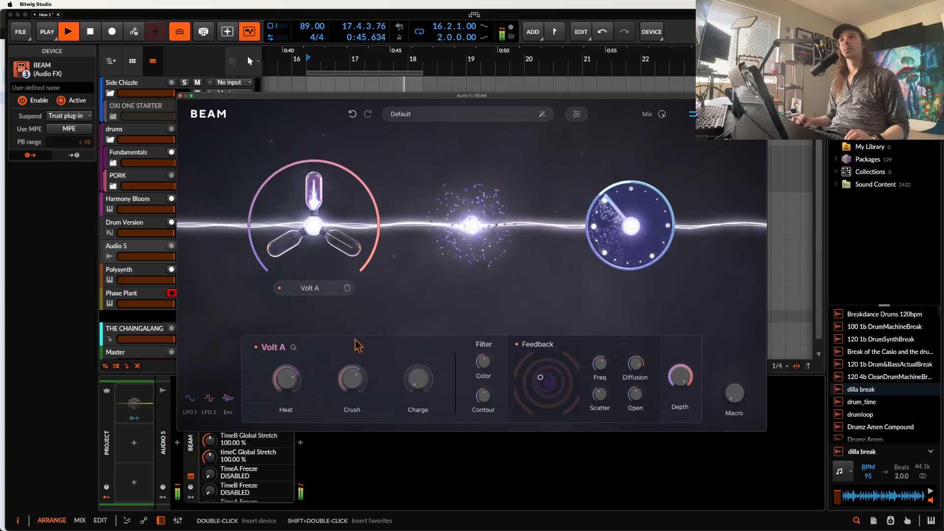
{"action": "left_click", "coordinate": [616, 240]}
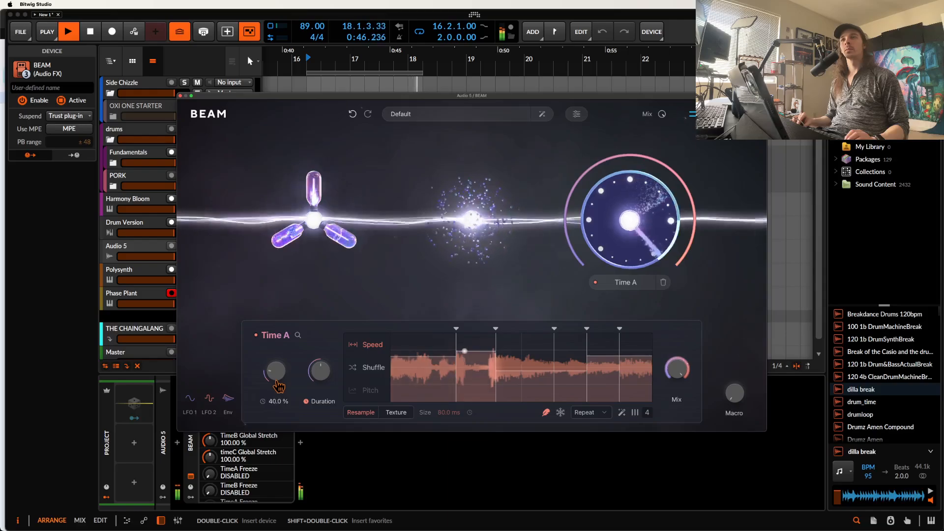
{"action": "key", "text": "space"}
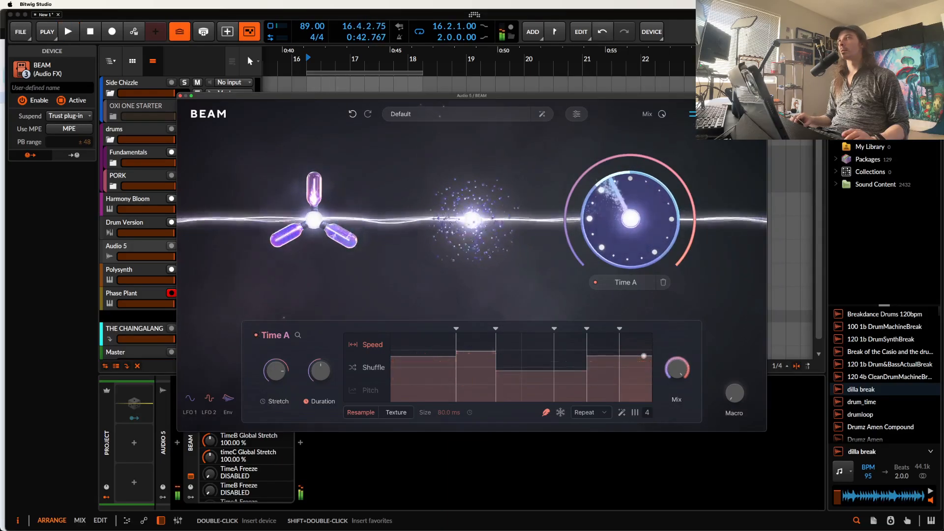
Close the plug-in window and delete the BEAM device from the Audio 5 track.
{"action": "left_click", "coordinate": [180, 95]}
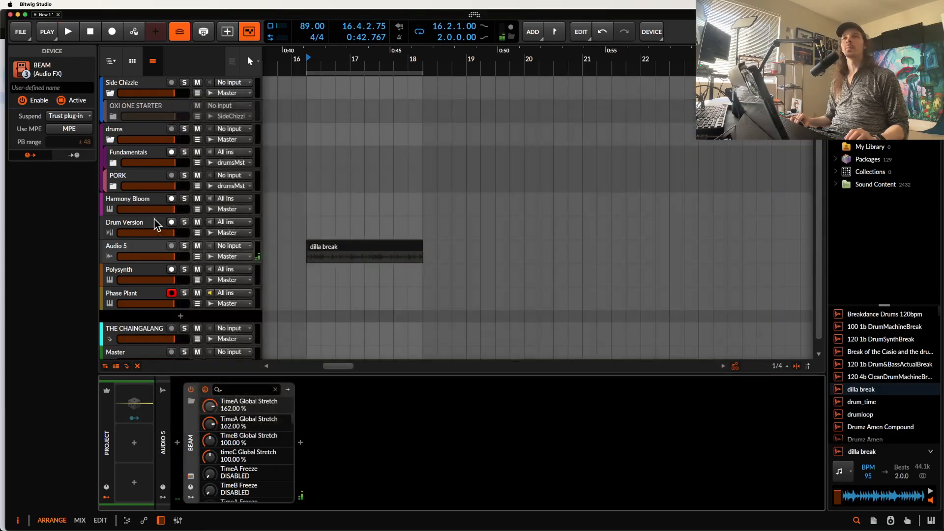
{"action": "left_click", "coordinate": [146, 247]}
{"action": "left_click", "coordinate": [196, 430]}
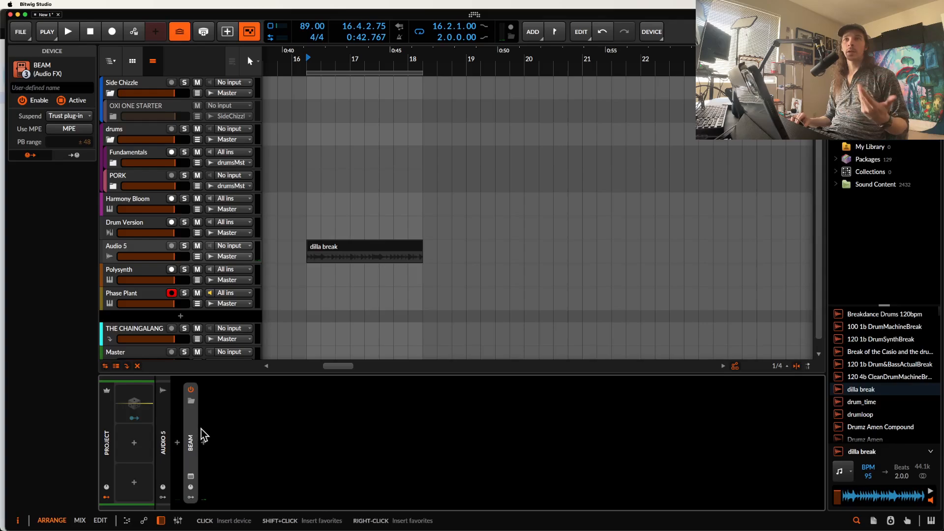
{"action": "key", "text": "Delete"}
Insert the BEAM MANGLER preset on the Audio 5 track and open the BEAM plug-in inside its layer.
{"action": "left_click", "coordinate": [178, 447]}
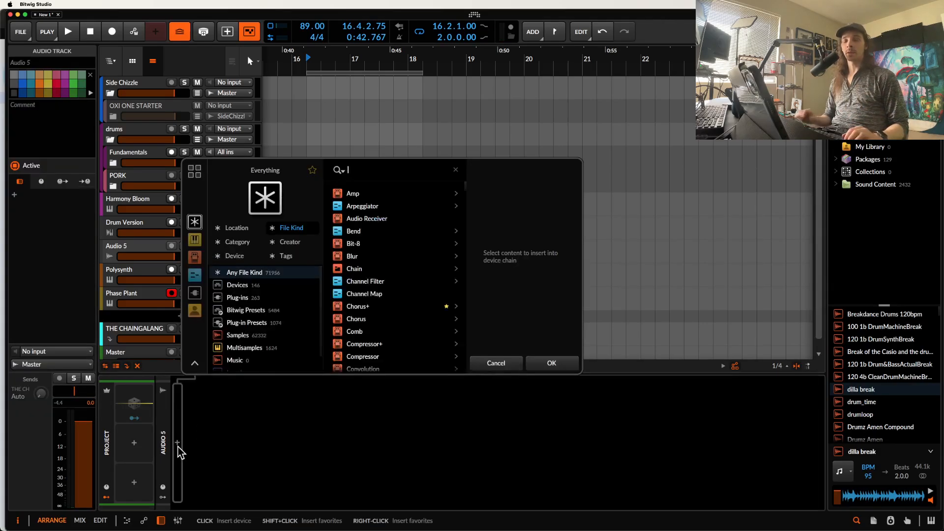
{"action": "type", "text": "BEAM"}
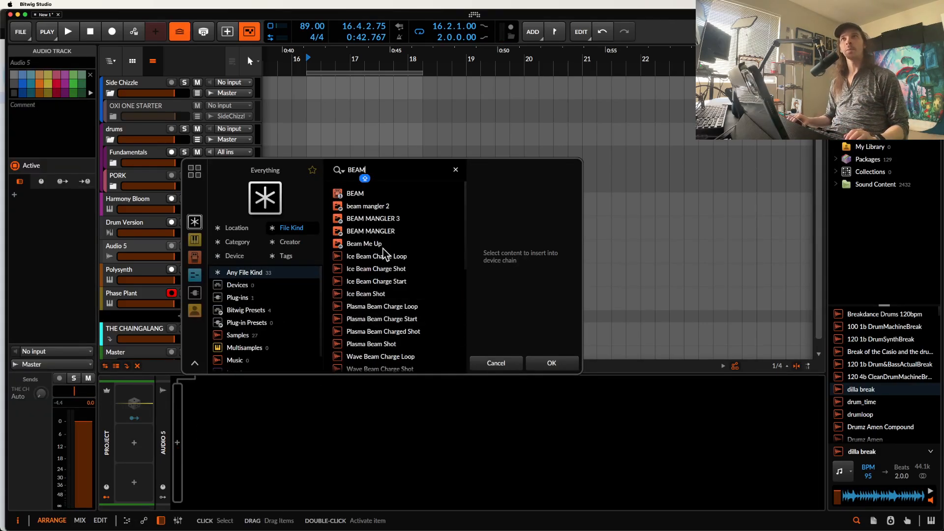
{"action": "left_click", "coordinate": [371, 233]}
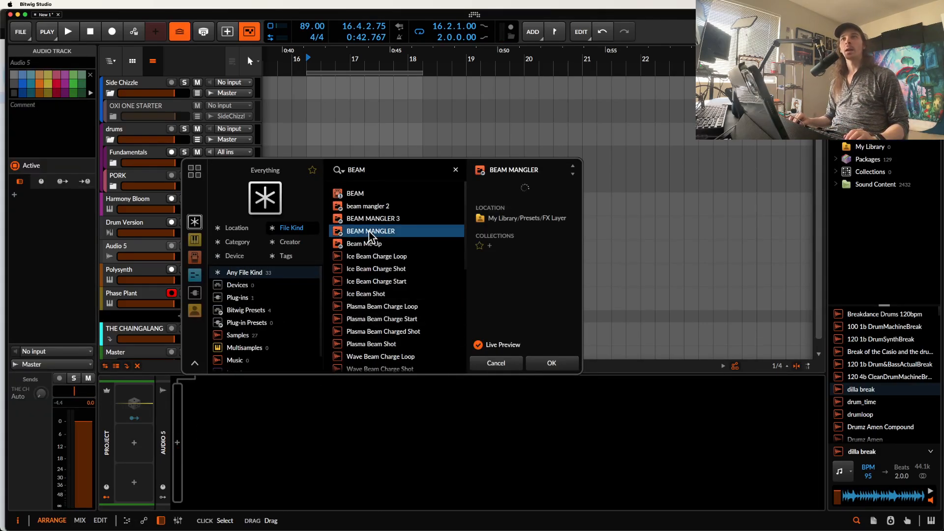
{"action": "left_click", "coordinate": [545, 362]}
{"action": "left_click", "coordinate": [234, 396]}
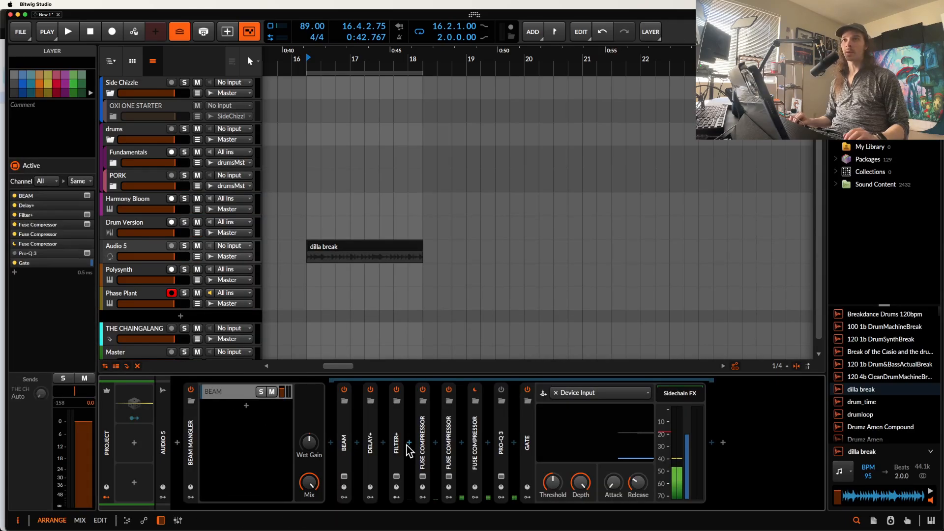
{"action": "left_click", "coordinate": [346, 476]}
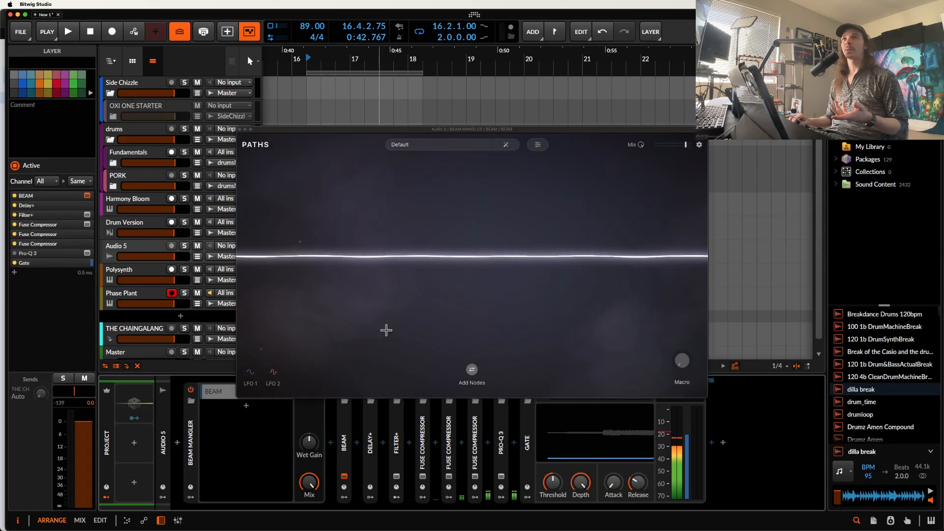
Try to add a node to the empty beam in the preset's plug-in, and delete the blank node.
{"action": "left_click", "coordinate": [438, 261]}
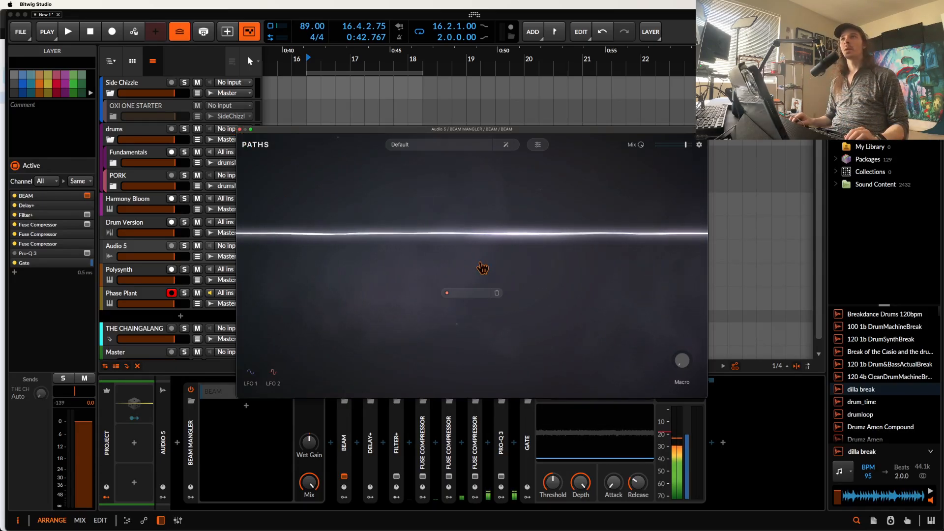
{"action": "left_click", "coordinate": [496, 293]}
{"action": "left_click", "coordinate": [475, 379]}
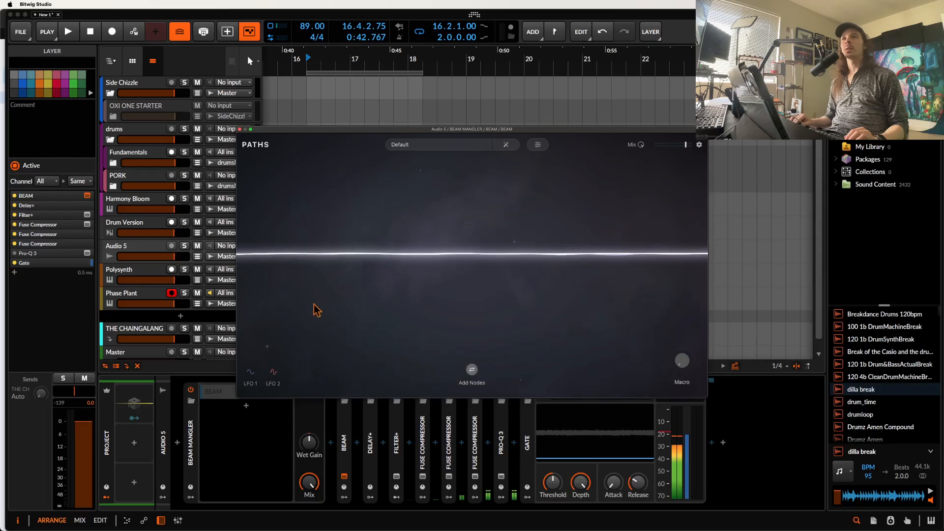
Replace the BEAM device in the BEAM MANGLER layer with a new BEAM placed before Delay+.
{"action": "left_click", "coordinate": [345, 462]}
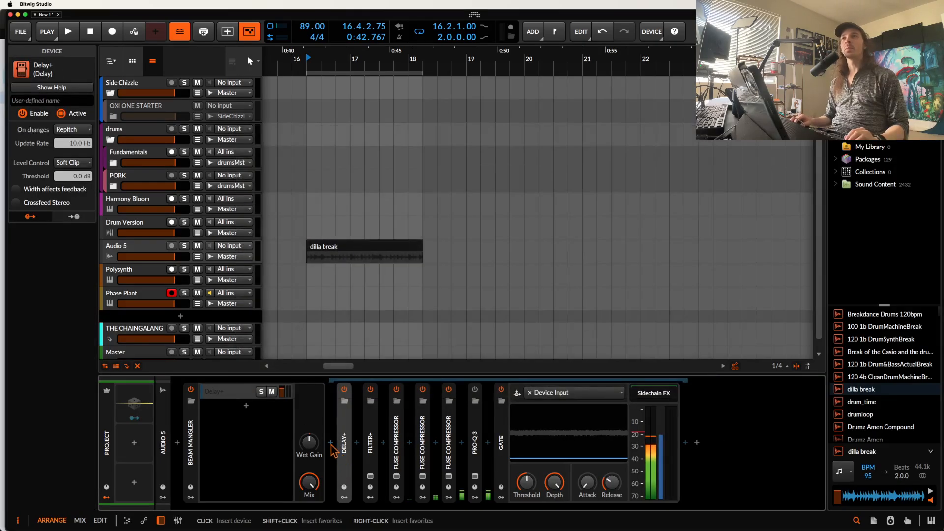
{"action": "left_click", "coordinate": [331, 442]}
{"action": "type", "text": "BEAM"}
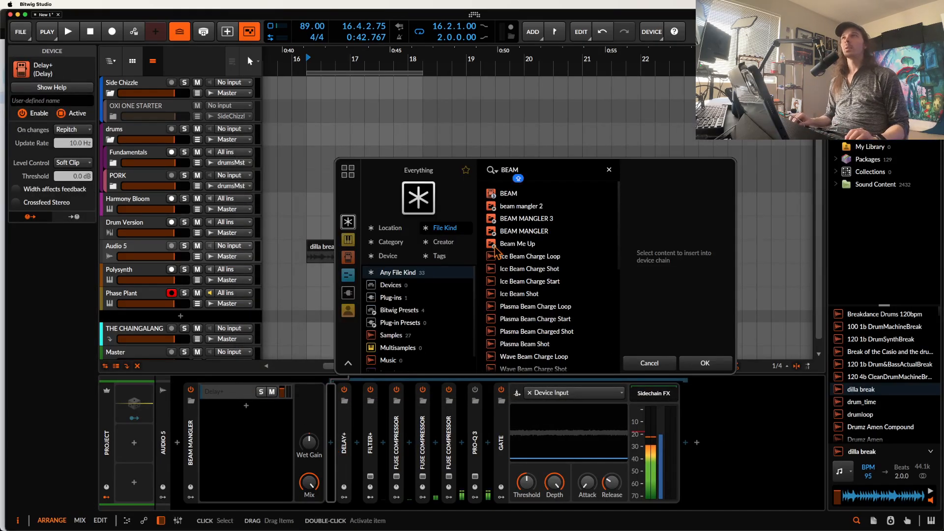
{"action": "left_click", "coordinate": [508, 193]}
{"action": "left_click", "coordinate": [704, 362]}
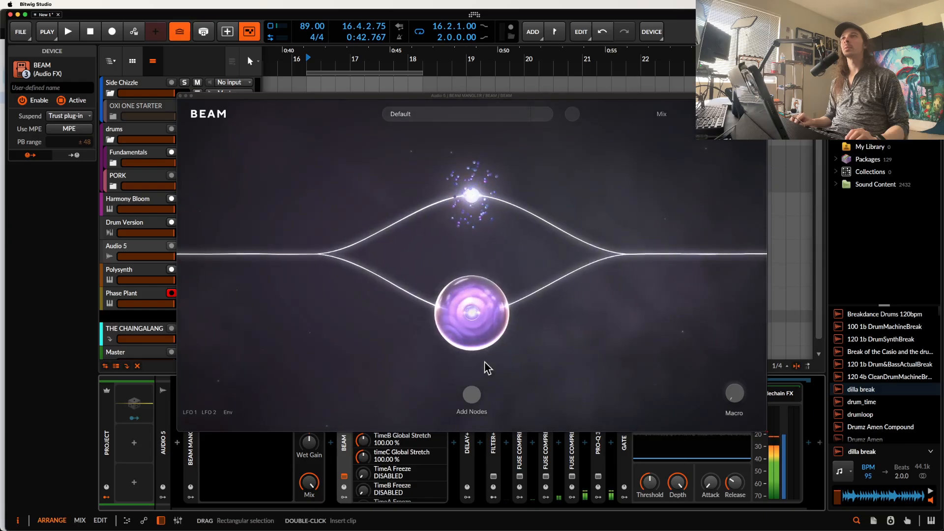
Load the Board Breaker preset from BEAM's High Voltage expansion and open the Time A node's settings.
{"action": "left_click", "coordinate": [486, 118]}
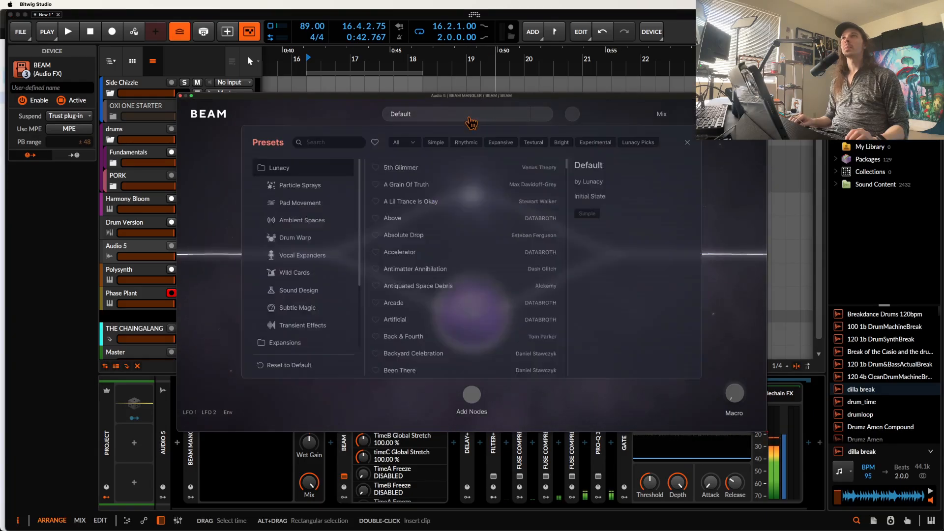
{"action": "scroll", "coordinate": [295, 295], "scroll_direction": "down", "scroll_amount": 5}
{"action": "left_click", "coordinate": [294, 345]}
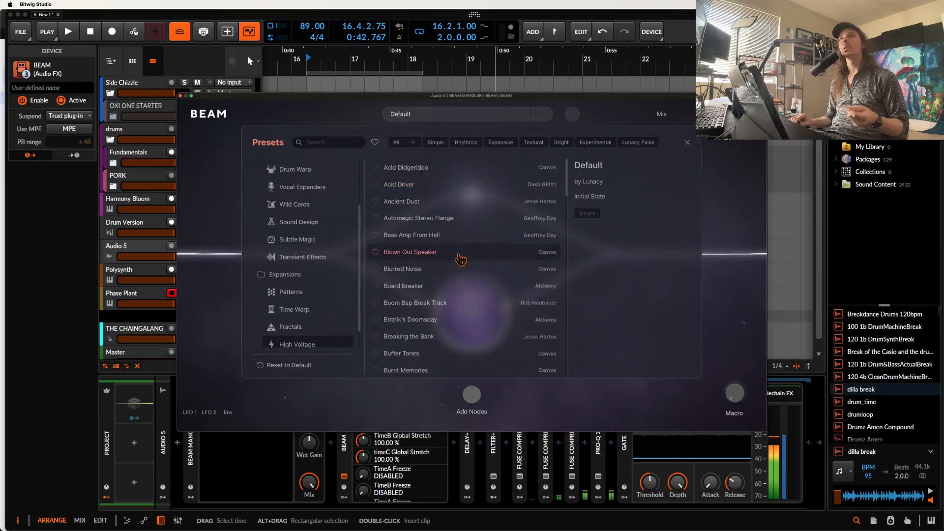
{"action": "left_click", "coordinate": [460, 288]}
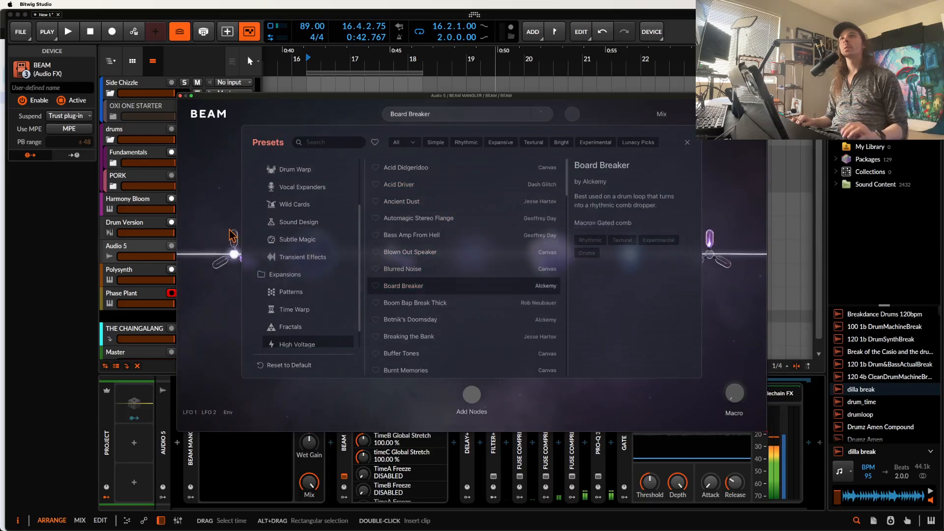
{"action": "left_click", "coordinate": [206, 211]}
{"action": "left_click", "coordinate": [311, 255]}
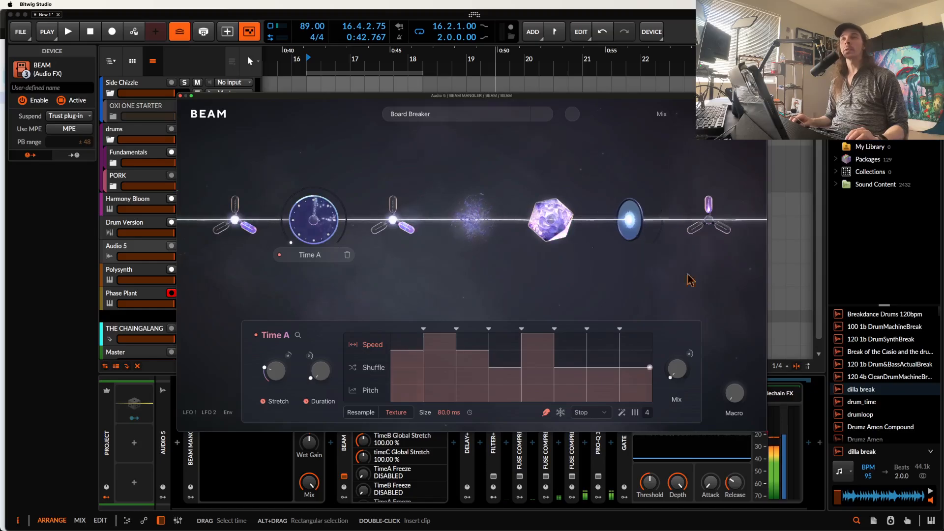
Start playback with Delay+ expanded, then turn off tempo sync for Time A's Stretch and set it to 24%.
{"action": "key", "text": "space"}
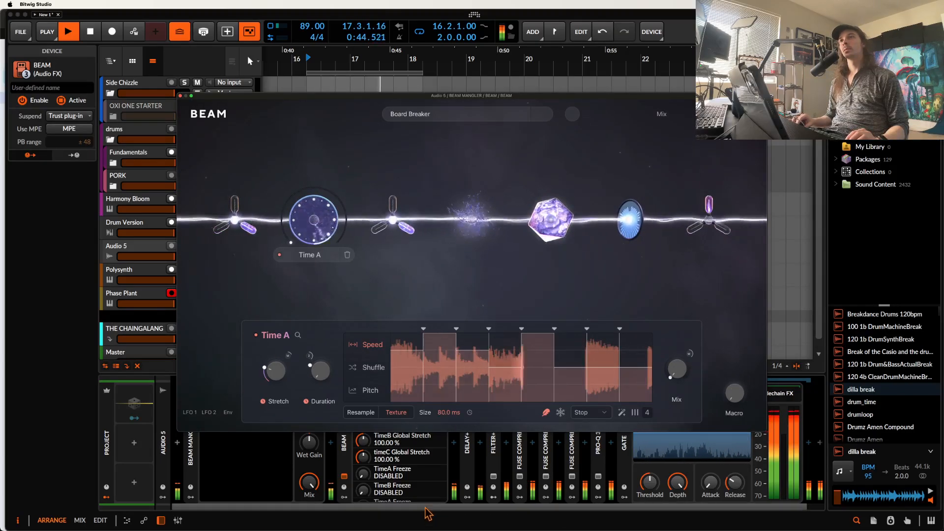
{"action": "left_click", "coordinate": [467, 445]}
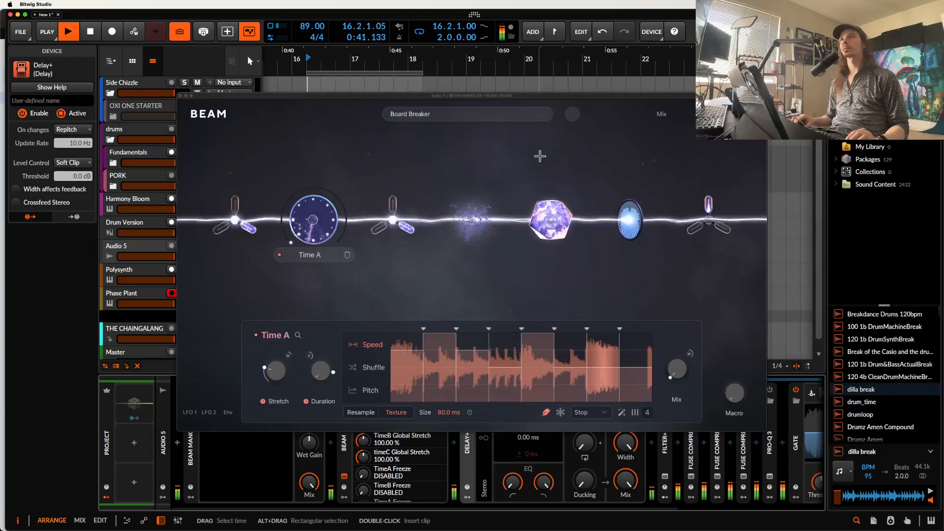
{"action": "left_click_drag", "start_coordinate": [519, 100], "coordinate": [472, 41]}
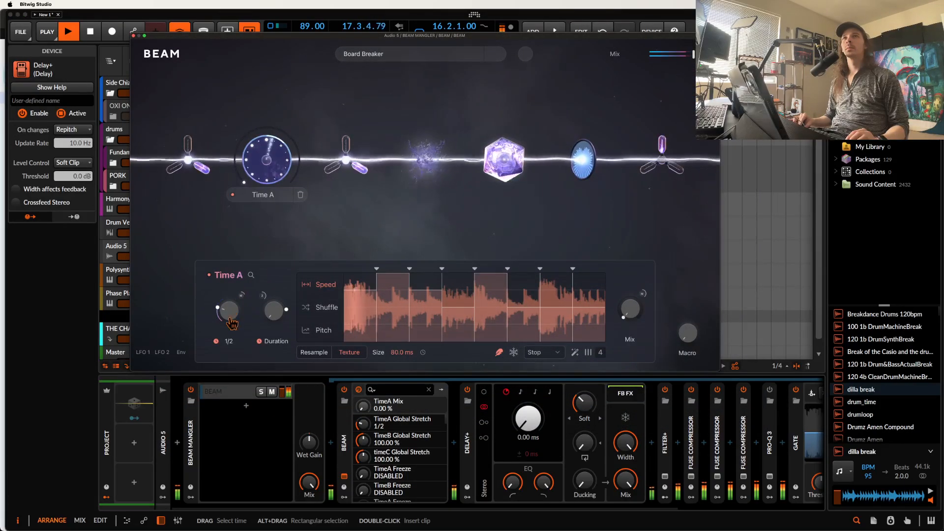
{"action": "left_click", "coordinate": [217, 341]}
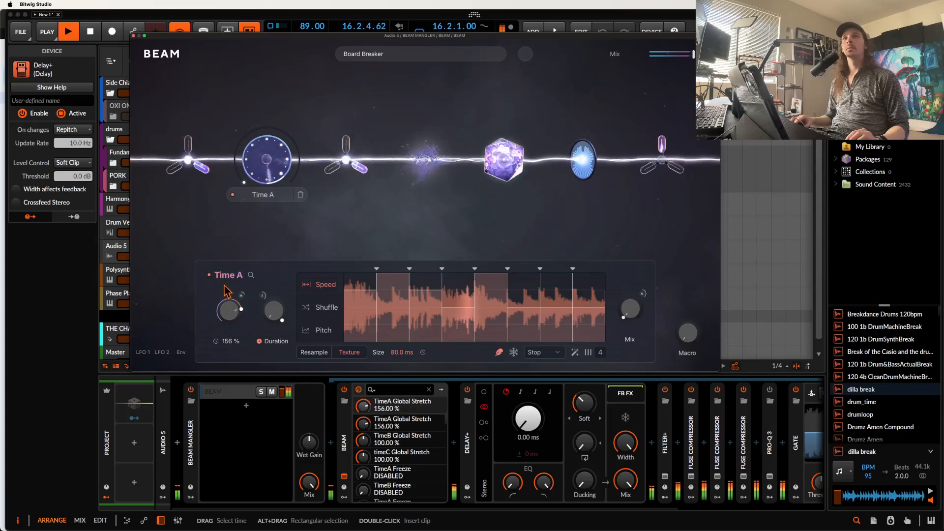
{"action": "left_click_drag", "start_coordinate": [229, 309], "coordinate": [228, 328]}
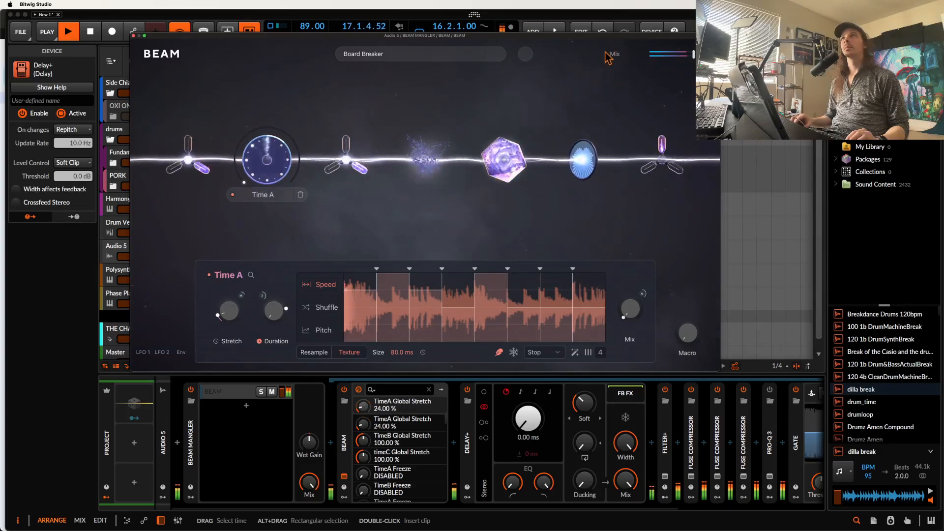
Sweep the Delay+ delay time during playback, settle it at 11.9 ms, and stop the loop.
{"action": "mouse_move", "coordinate": [527, 418]}
{"action": "left_mouse_down"}
{"action": "mouse_move", "coordinate": [527, 384]}
{"action": "mouse_move", "coordinate": [528, 403]}
{"action": "left_mouse_up"}
{"action": "scroll", "coordinate": [462, 442], "scroll_direction": "right", "scroll_amount": 3}
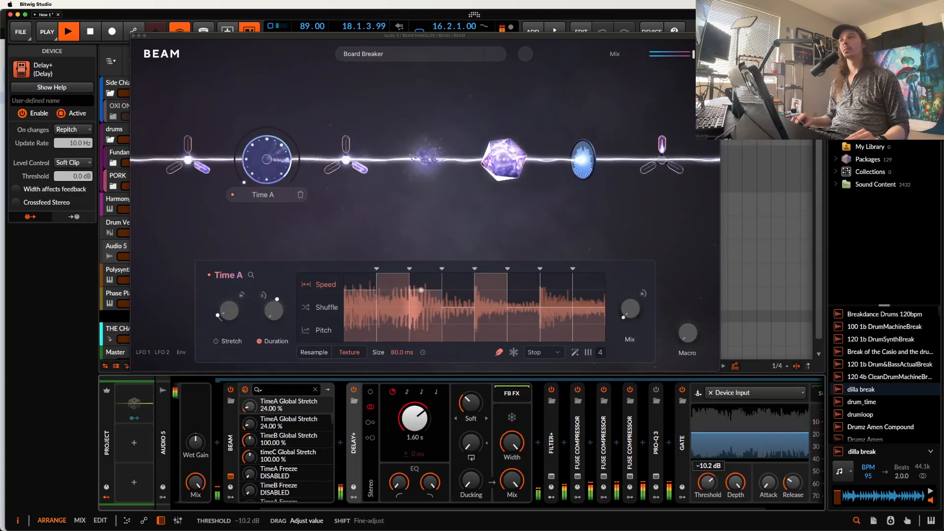
{"action": "left_click_drag", "start_coordinate": [418, 427], "coordinate": [418, 452]}
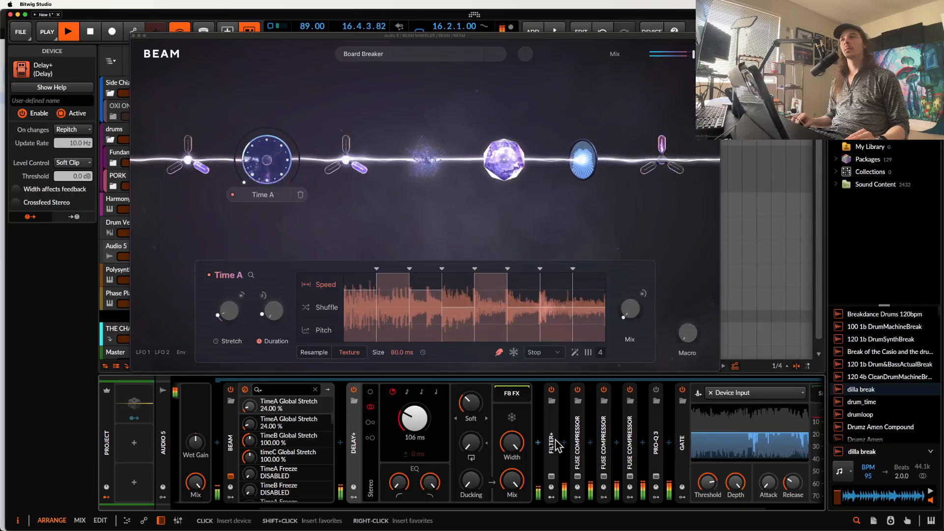
{"action": "left_click_drag", "start_coordinate": [414, 418], "coordinate": [423, 419]}
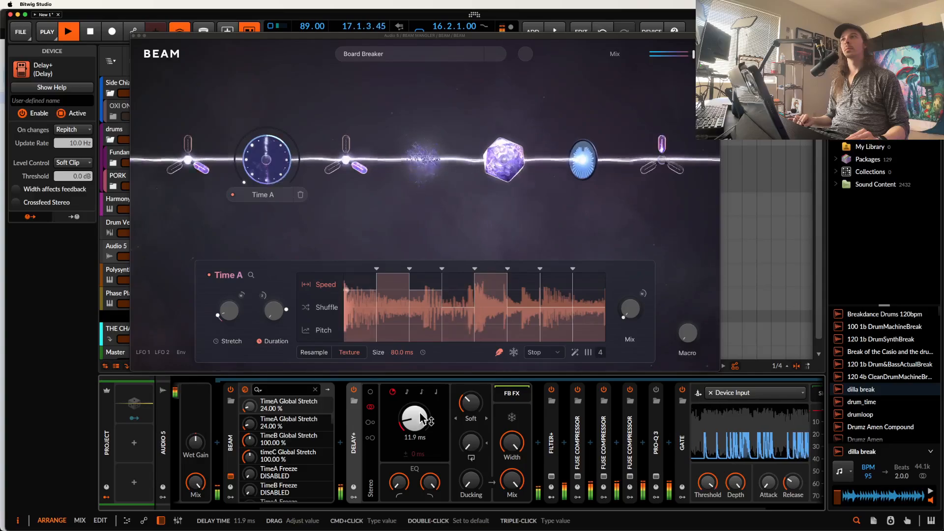
{"action": "key", "text": "space"}
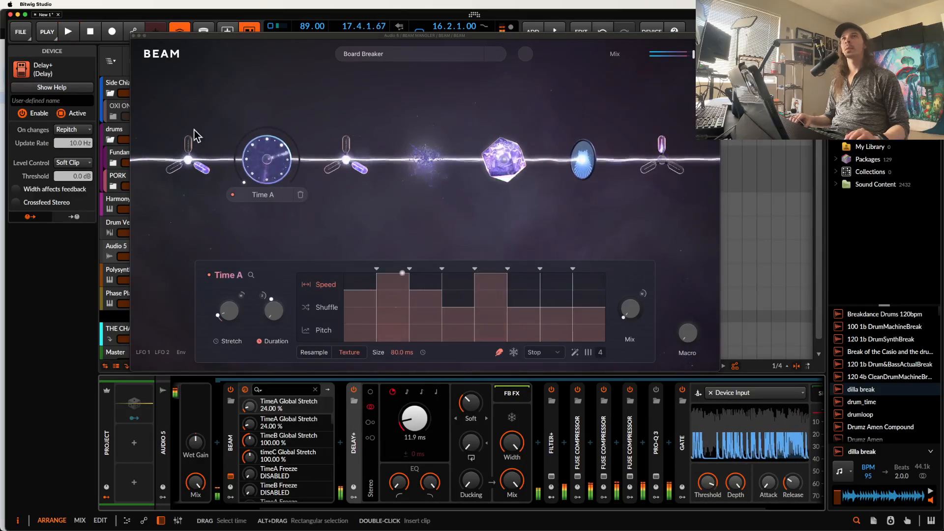
Close the plug-in window and collapse the BEAM and Delay+ devices in the Audio 5 chain.
{"action": "left_click", "coordinate": [135, 43]}
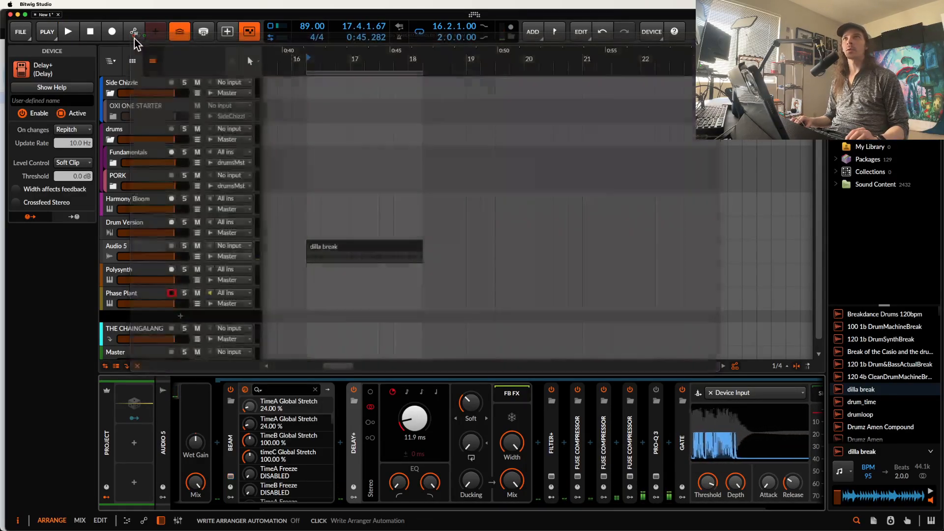
{"action": "left_click", "coordinate": [331, 249]}
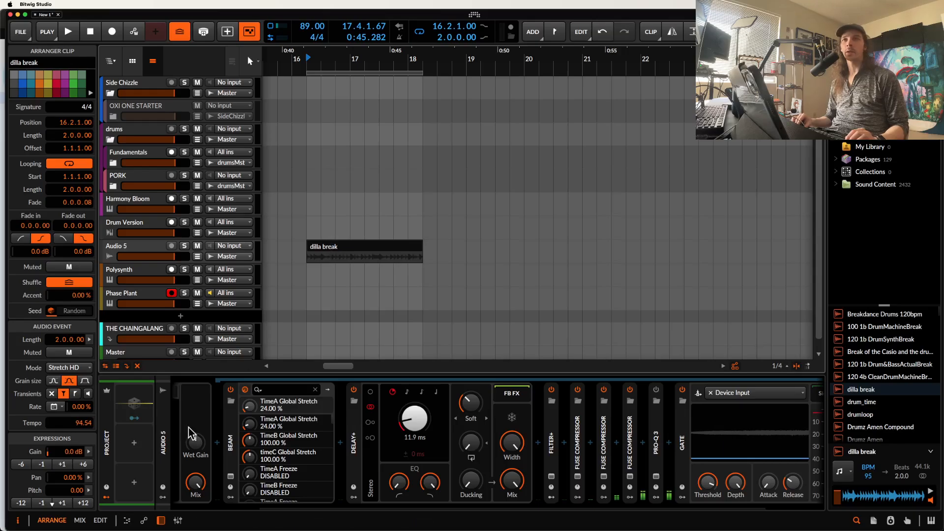
{"action": "left_click", "coordinate": [288, 427]}
{"action": "left_click", "coordinate": [347, 432]}
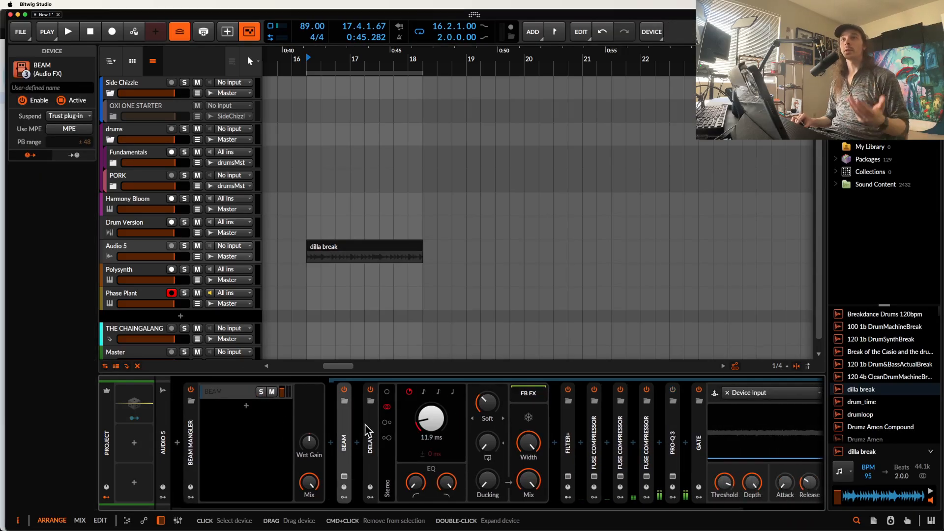
{"action": "double_click", "coordinate": [366, 432]}
{"action": "left_click", "coordinate": [213, 449]}
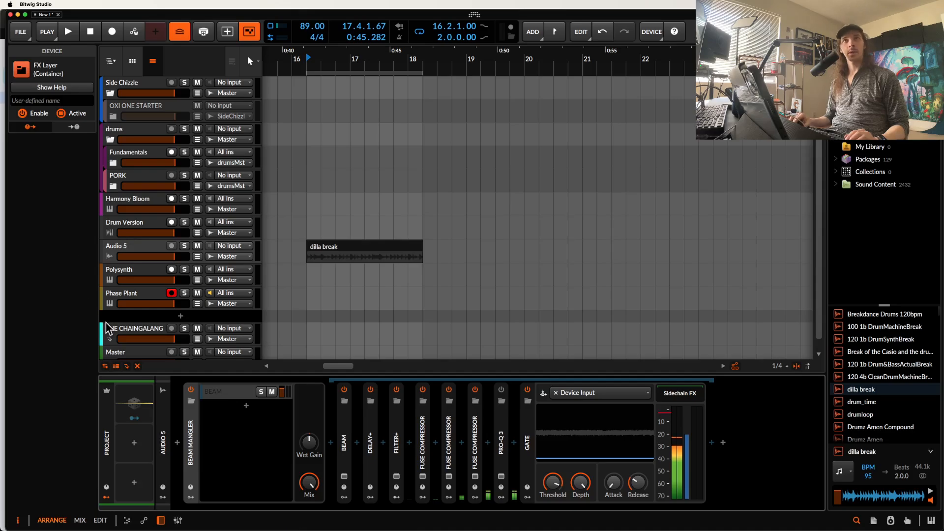
Open the BEAM plug-in on the Polysynth track and delete every node from its beam.
{"action": "left_click", "coordinate": [131, 276]}
{"action": "scroll", "coordinate": [336, 413], "scroll_direction": "right", "scroll_amount": 2}
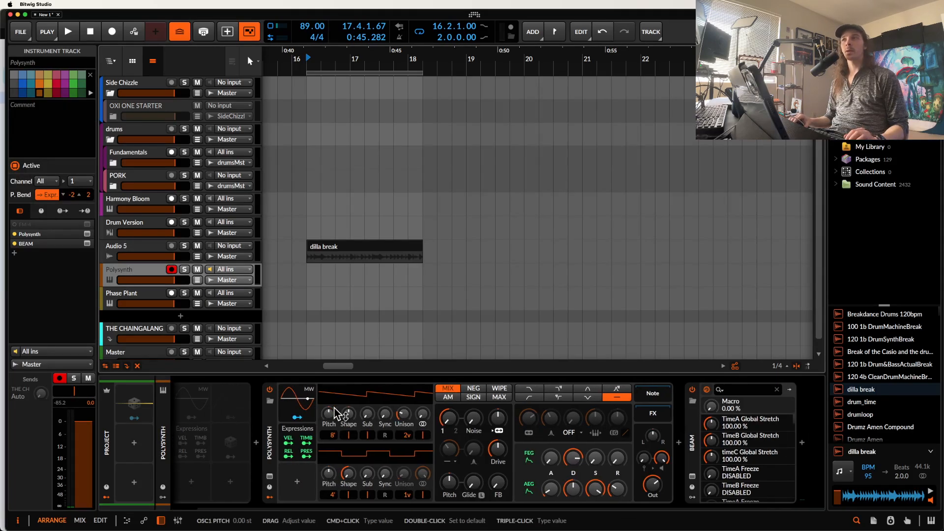
{"action": "left_click", "coordinate": [692, 476]}
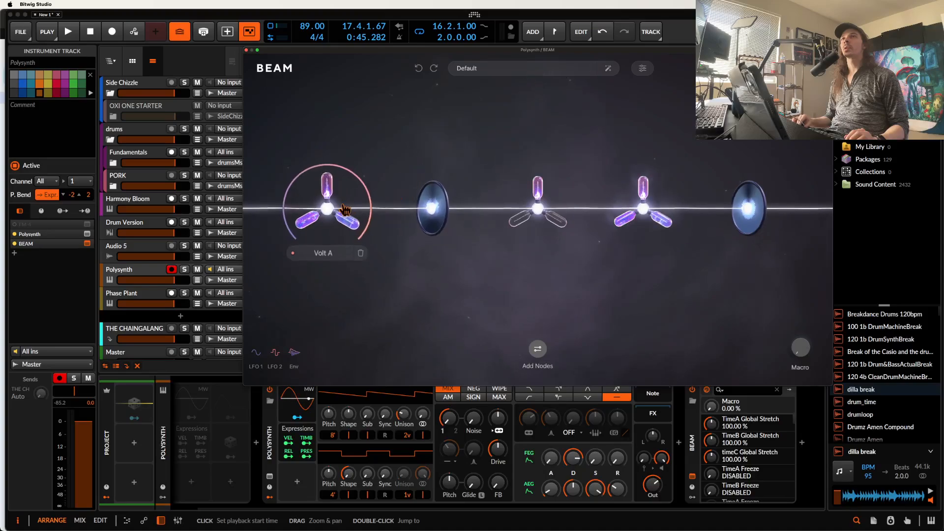
{"action": "left_click", "coordinate": [360, 260]}
{"action": "left_click", "coordinate": [381, 259]}
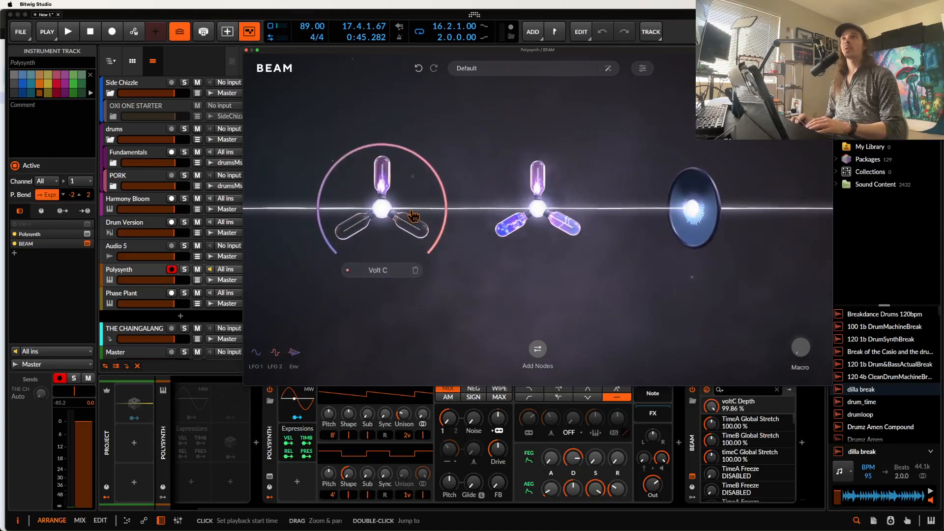
{"action": "left_click", "coordinate": [401, 268]}
{"action": "left_click", "coordinate": [460, 268]}
{"action": "left_click", "coordinate": [571, 263]}
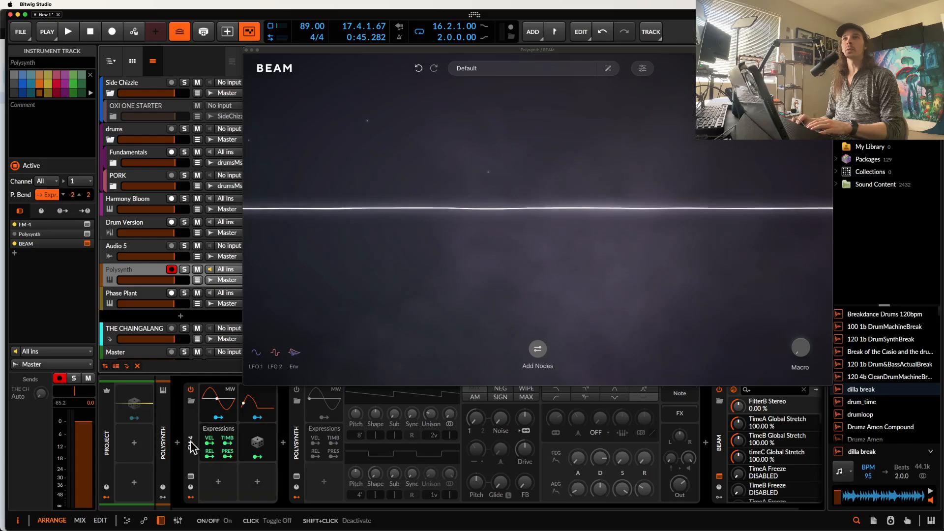
Expand FM-4 and reset all modulation amounts feeding operator 1 to 0.
{"action": "double_click", "coordinate": [367, 429]}
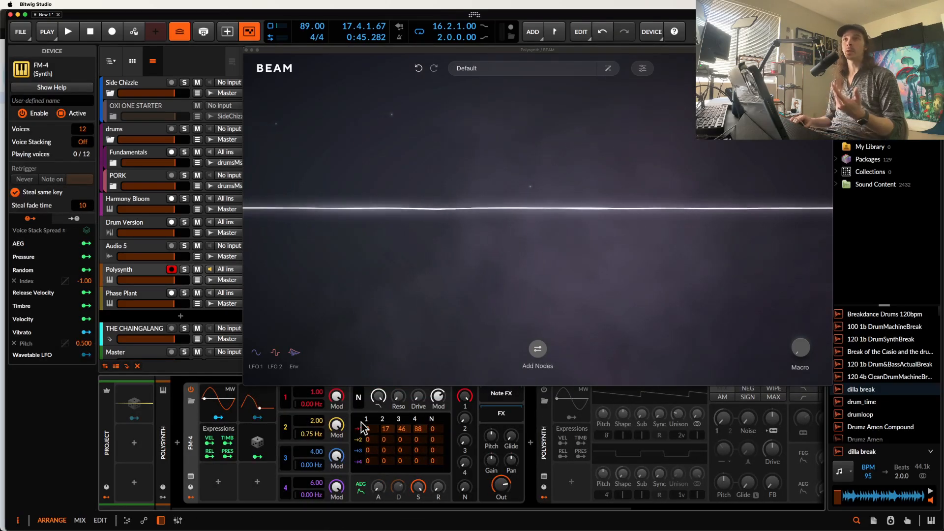
{"action": "double_click", "coordinate": [384, 429]}
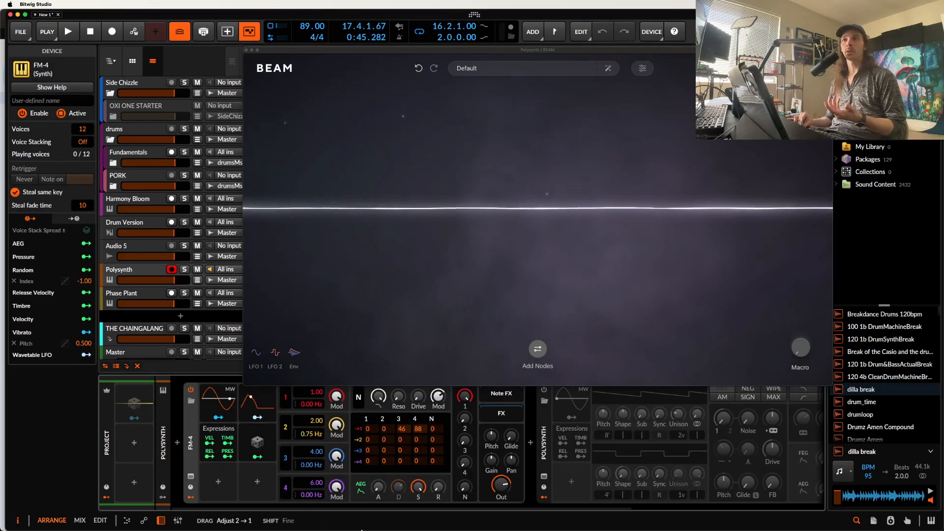
{"action": "double_click", "coordinate": [400, 428]}
{"action": "double_click", "coordinate": [416, 428]}
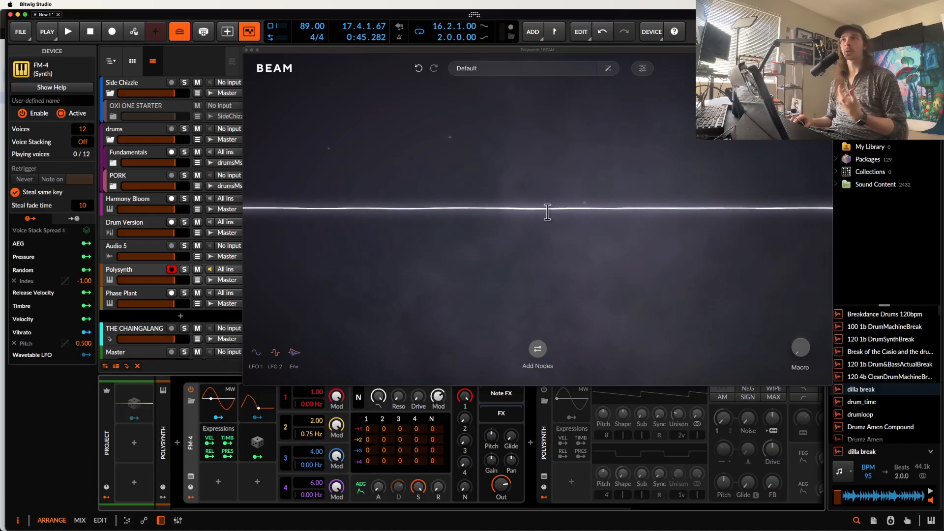
Add a Volt node to the empty beam on the Polysynth track.
{"action": "left_click", "coordinate": [537, 189]}
{"action": "left_click", "coordinate": [537, 349]}
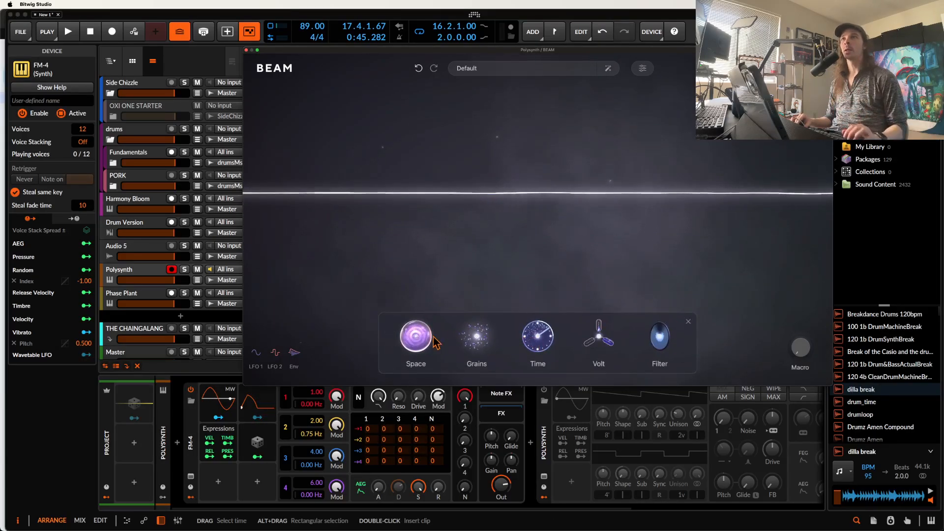
{"action": "left_click_drag", "start_coordinate": [599, 338], "coordinate": [565, 211]}
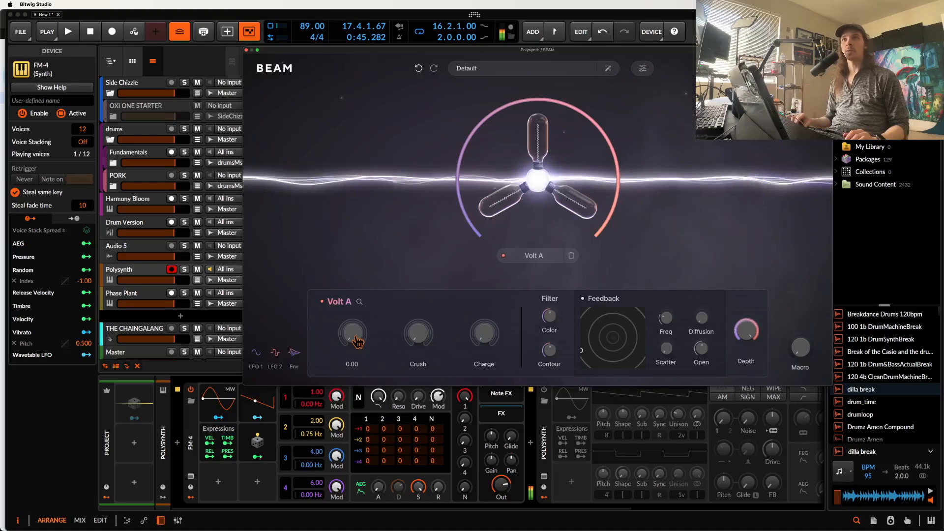
Audition Volt A's Heat and Crush on the FM-4 sound, returning both to 0.
{"action": "left_click_drag", "start_coordinate": [356, 334], "coordinate": [354, 278]}
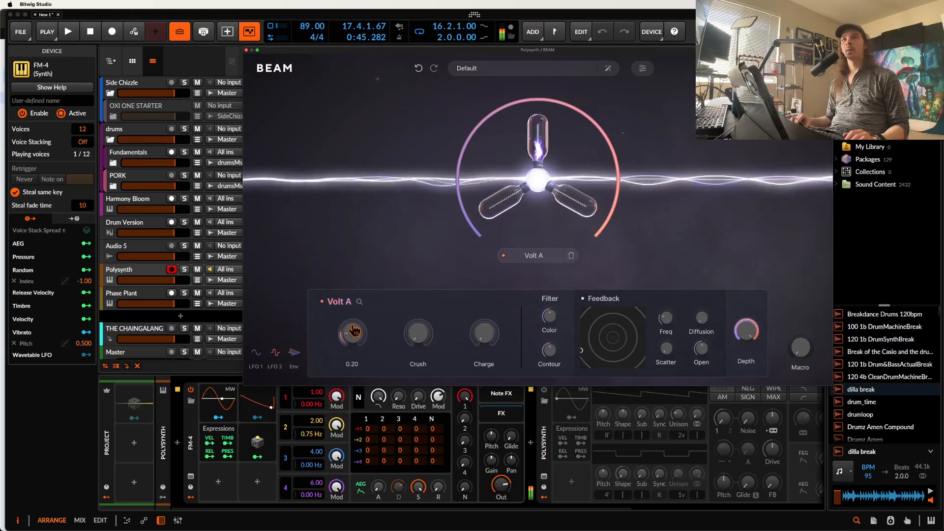
{"action": "left_click_drag", "start_coordinate": [418, 331], "coordinate": [417, 383]}
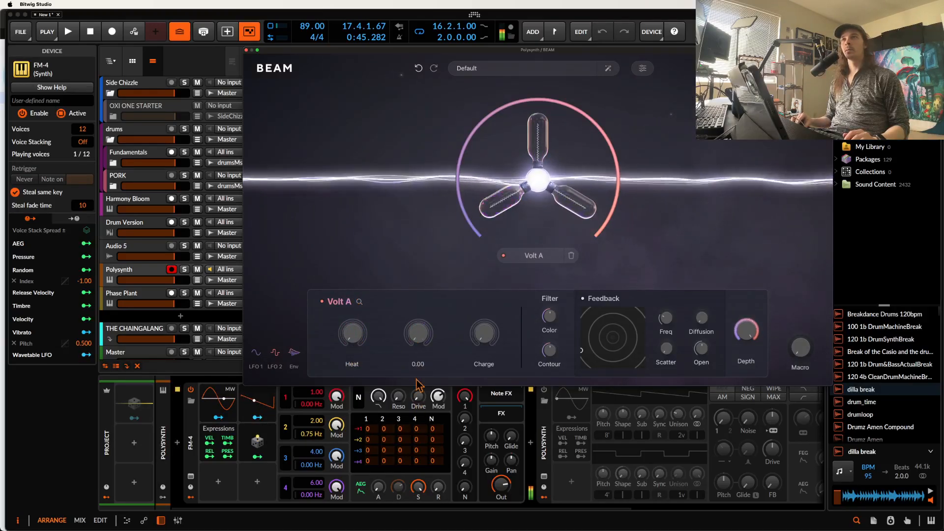
{"action": "left_click_drag", "start_coordinate": [418, 332], "coordinate": [418, 373]}
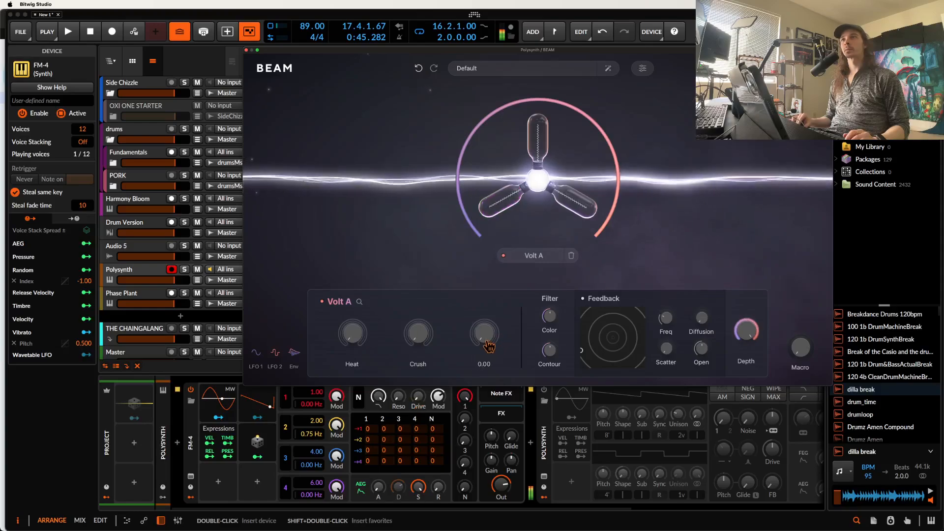
Raise Volt A's Charge and Crush while the FM-4 note plays.
{"action": "left_click_drag", "start_coordinate": [486, 344], "coordinate": [484, 282]}
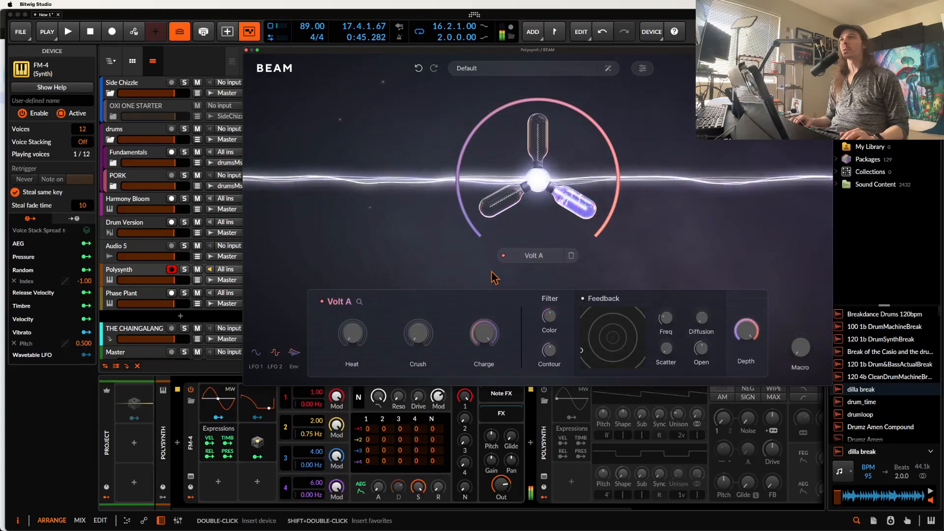
{"action": "left_click_drag", "start_coordinate": [421, 339], "coordinate": [420, 302]}
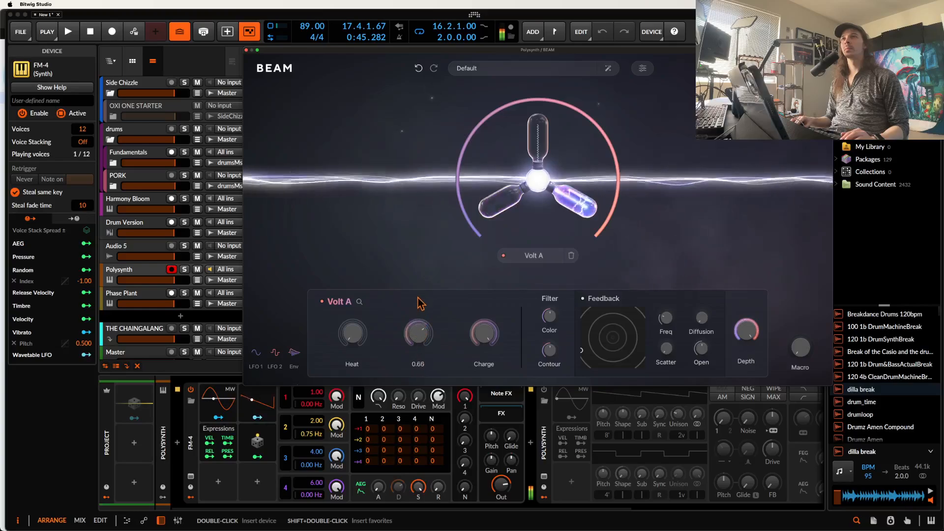
{"action": "left_click_drag", "start_coordinate": [425, 338], "coordinate": [427, 350]}
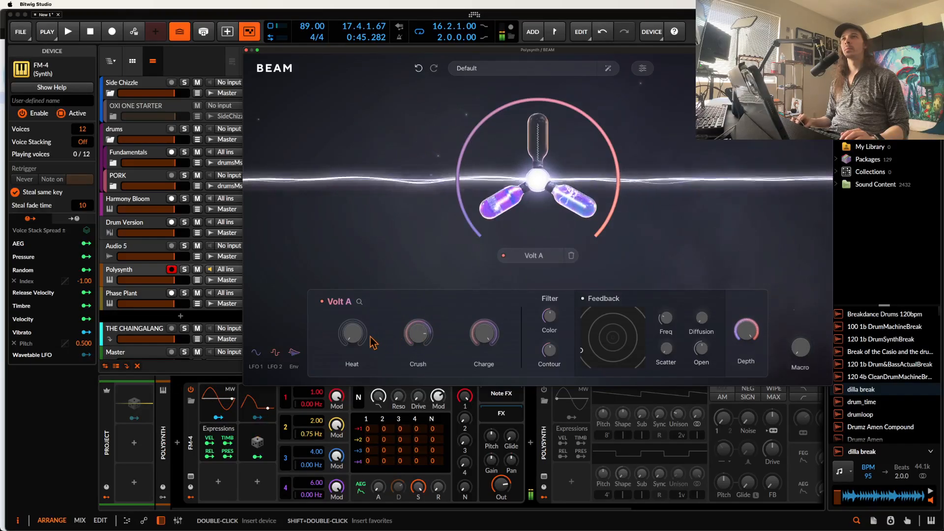
Raise Volt A's Heat while the FM-4 note plays and move the BEAM window clear of the webcam area.
{"action": "left_click_drag", "start_coordinate": [358, 340], "coordinate": [361, 298]}
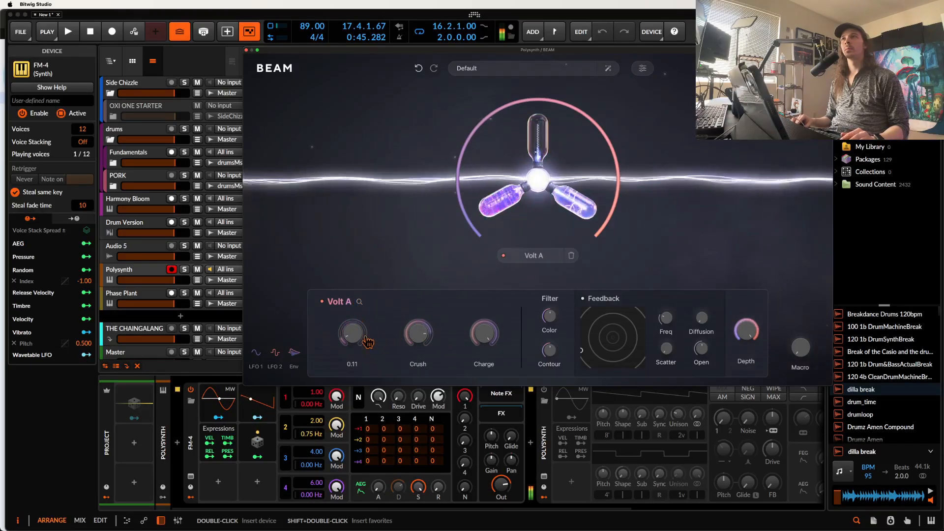
{"action": "left_click_drag", "start_coordinate": [368, 342], "coordinate": [363, 317]}
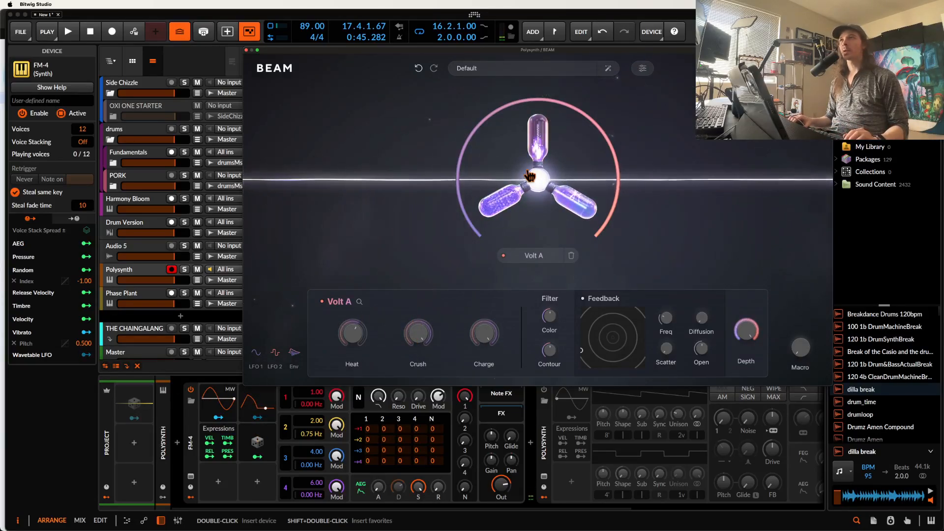
{"action": "left_click_drag", "start_coordinate": [450, 49], "coordinate": [306, 36]}
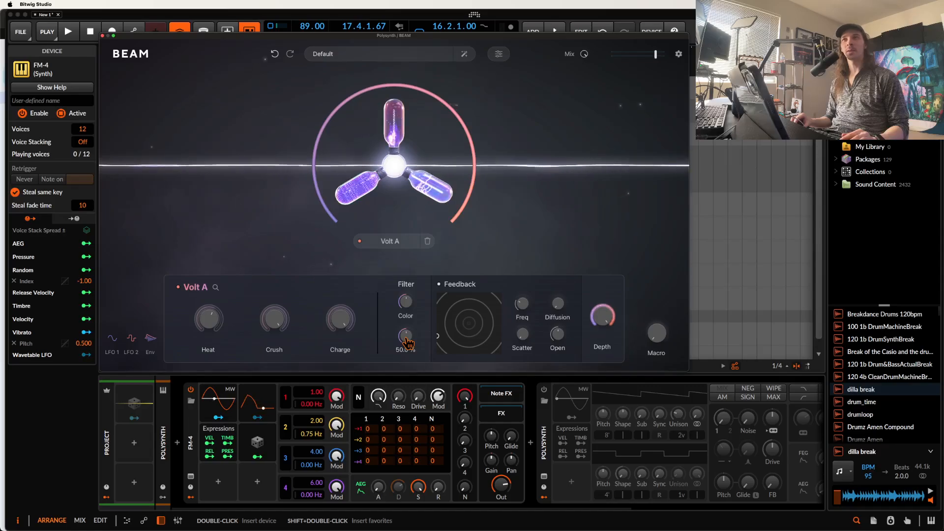
Adjust Volt A's filter Contour and reduce its Depth to a low amount.
{"action": "left_click_drag", "start_coordinate": [407, 343], "coordinate": [407, 336]}
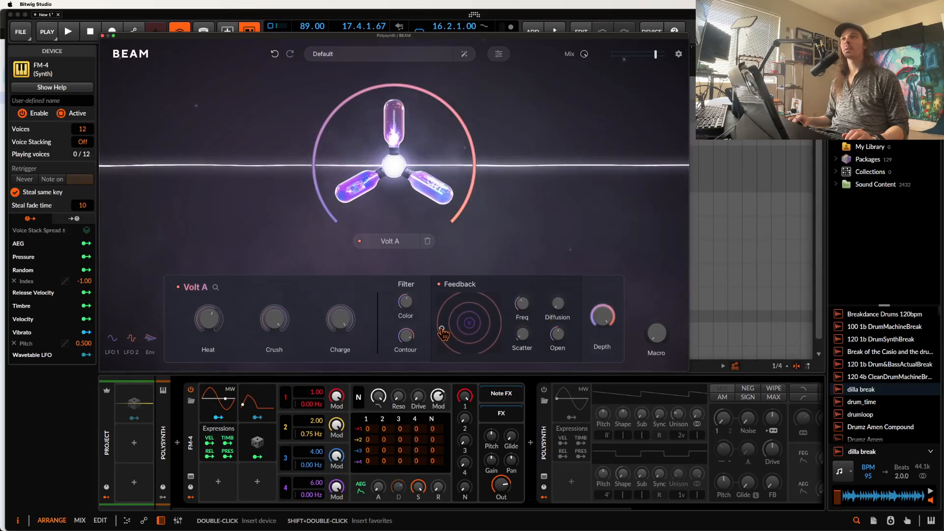
{"action": "left_click_drag", "start_coordinate": [603, 340], "coordinate": [604, 372]}
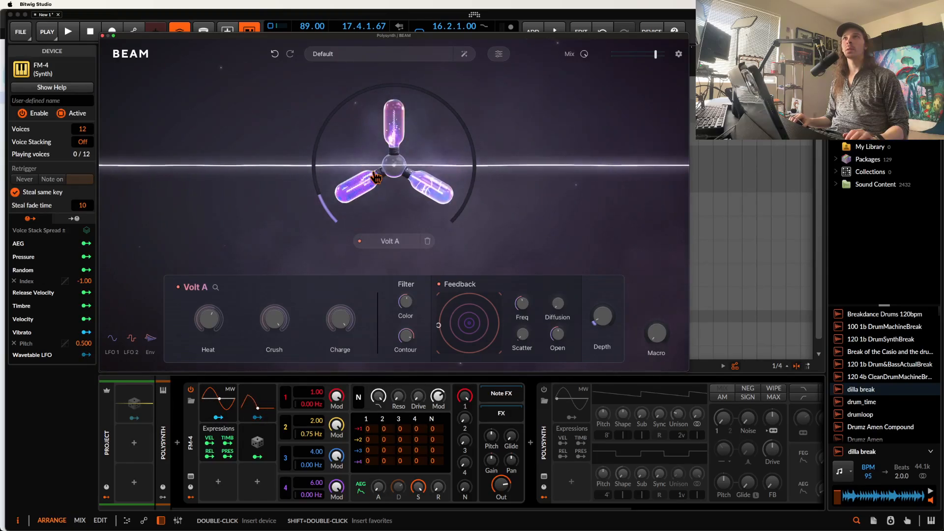
Duplicate the Volt node ahead of Volt A, turn Volt B's Depth fully up, and reselect Volt A.
{"action": "left_click", "coordinate": [284, 176]}
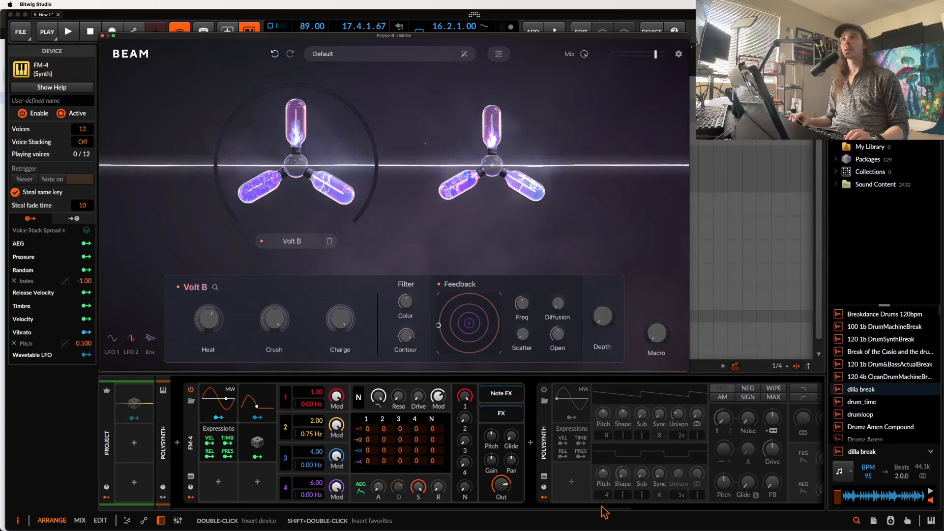
{"action": "left_click_drag", "start_coordinate": [603, 319], "coordinate": [600, 116]}
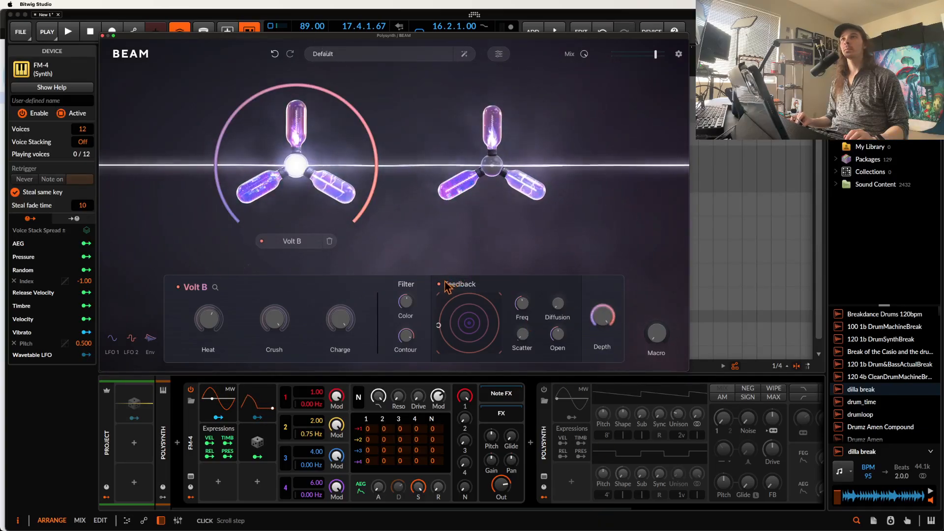
{"action": "left_click", "coordinate": [462, 183]}
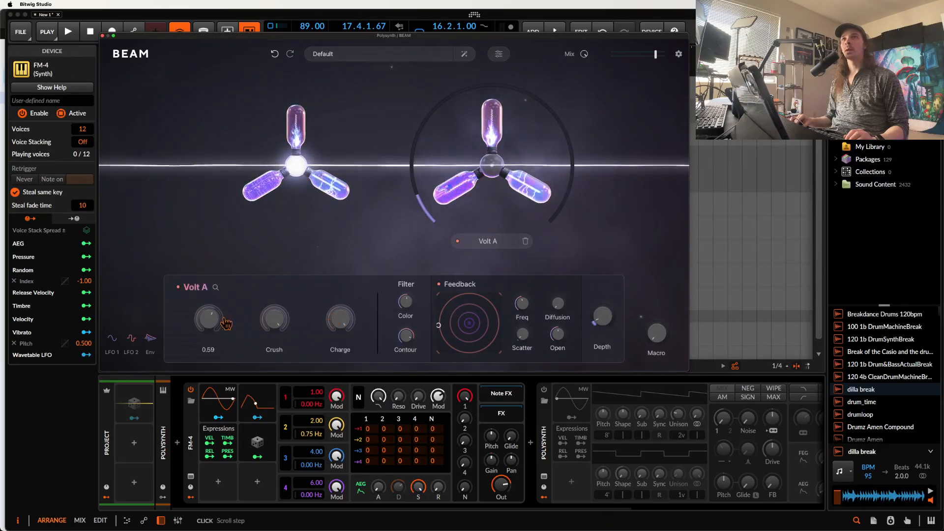
{"action": "mouse_move", "coordinate": [223, 319]}
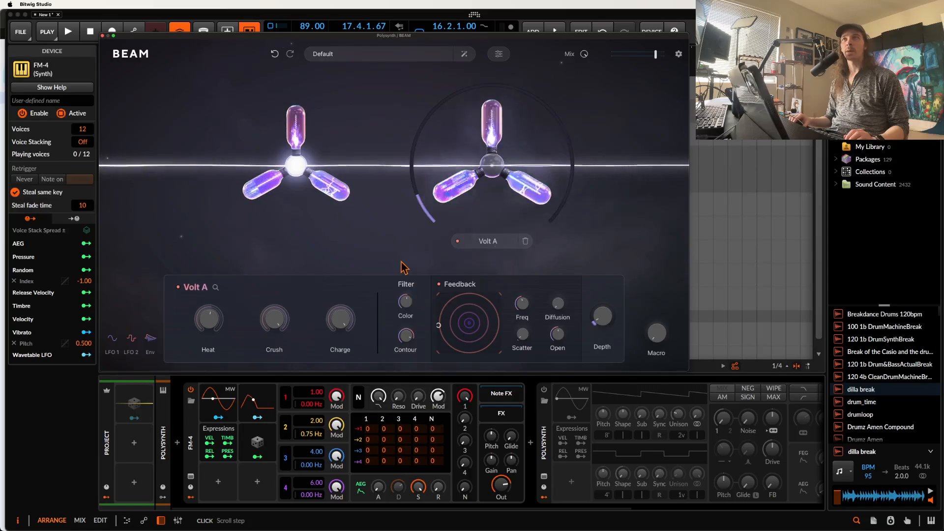
Split the beam into parallel paths with Volt A above and Volt B below, and set Volt A's Depth to 100 %.
{"action": "left_click", "coordinate": [376, 143]}
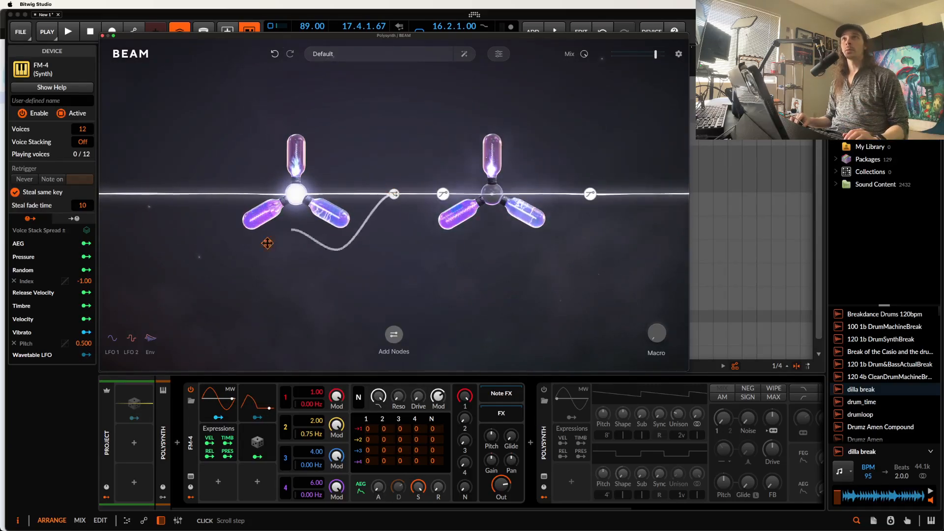
{"action": "left_click_drag", "start_coordinate": [267, 243], "coordinate": [589, 207]}
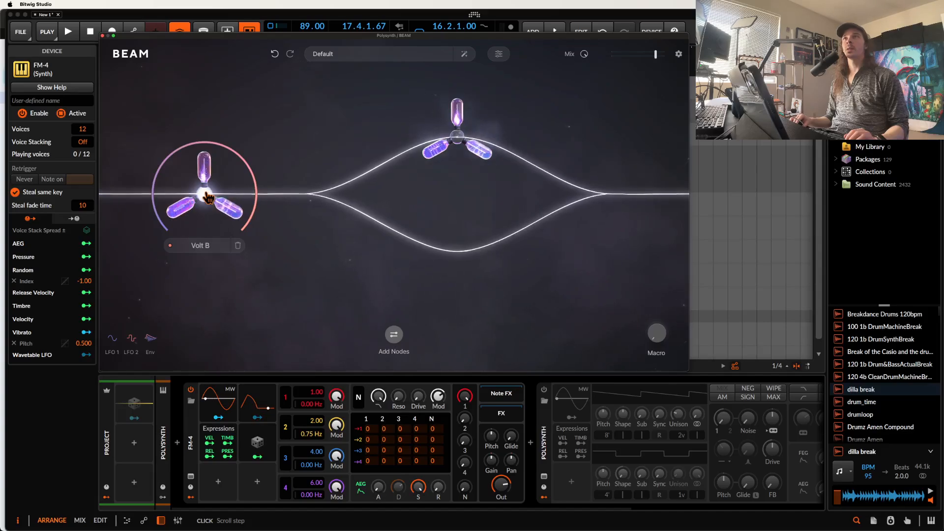
{"action": "left_click_drag", "start_coordinate": [207, 197], "coordinate": [453, 253]}
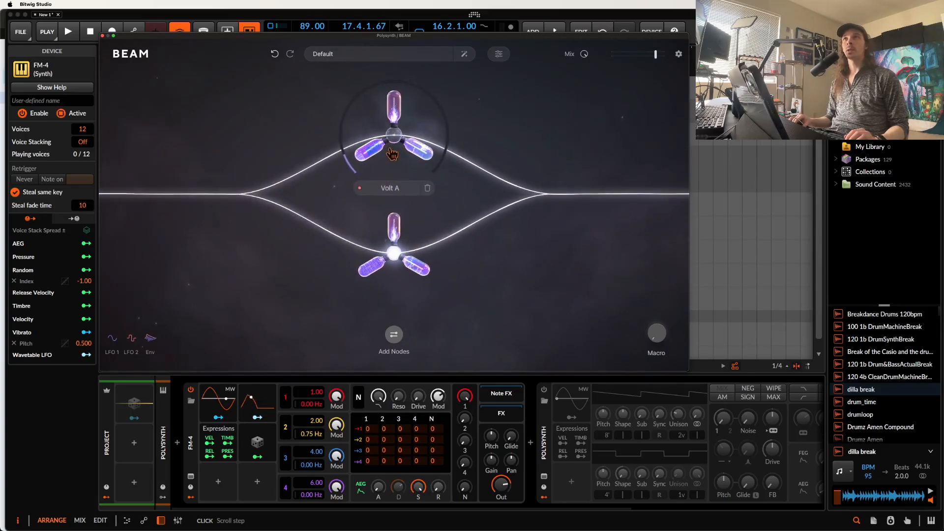
{"action": "left_click", "coordinate": [392, 143]}
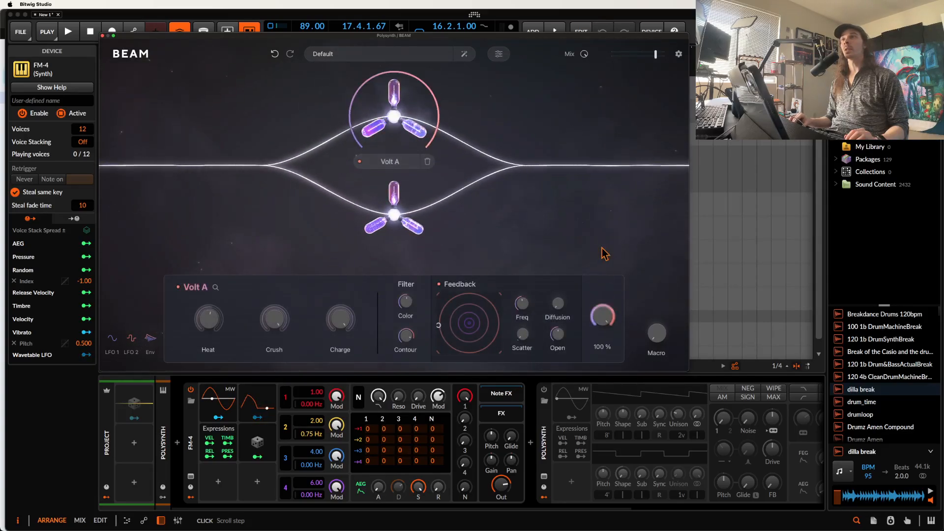
{"action": "left_click", "coordinate": [474, 109]}
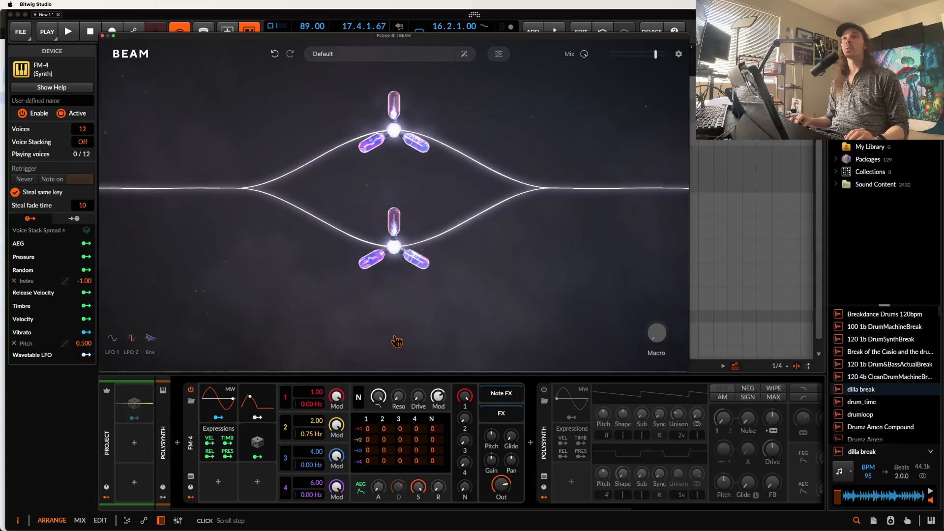
Add a Filter node after Volt A on the upper path, set it to Highpass and raise its cutoff.
{"action": "left_click", "coordinate": [392, 332]}
{"action": "left_click_drag", "start_coordinate": [513, 319], "coordinate": [450, 125]}
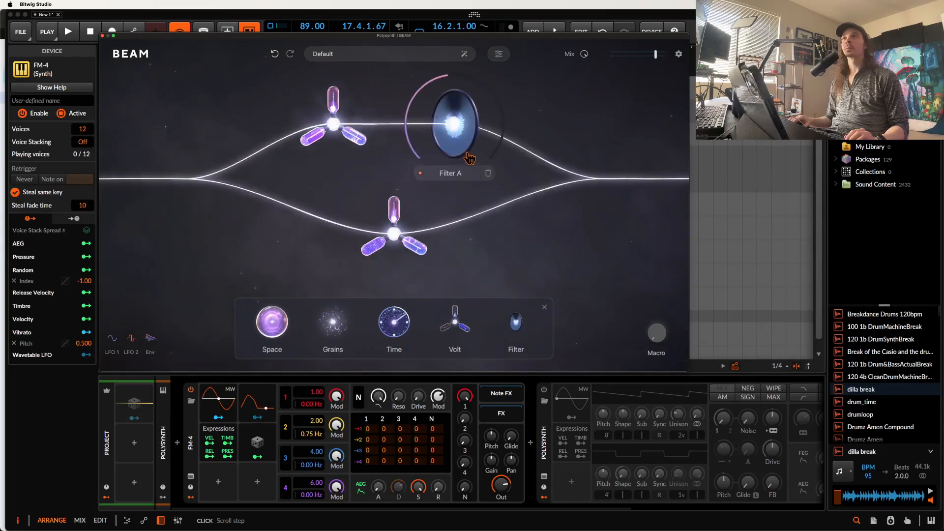
{"action": "left_click", "coordinate": [464, 140]}
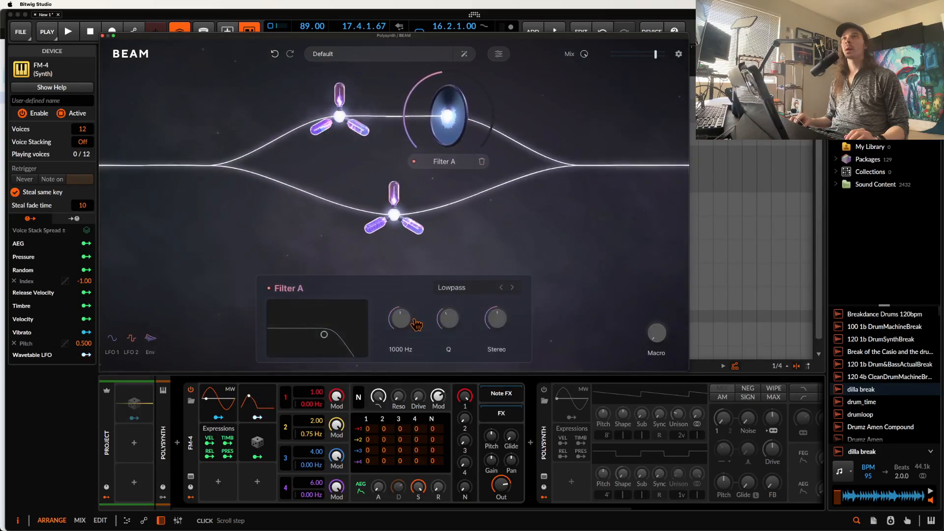
{"action": "left_click", "coordinate": [462, 288]}
{"action": "left_click", "coordinate": [451, 313]}
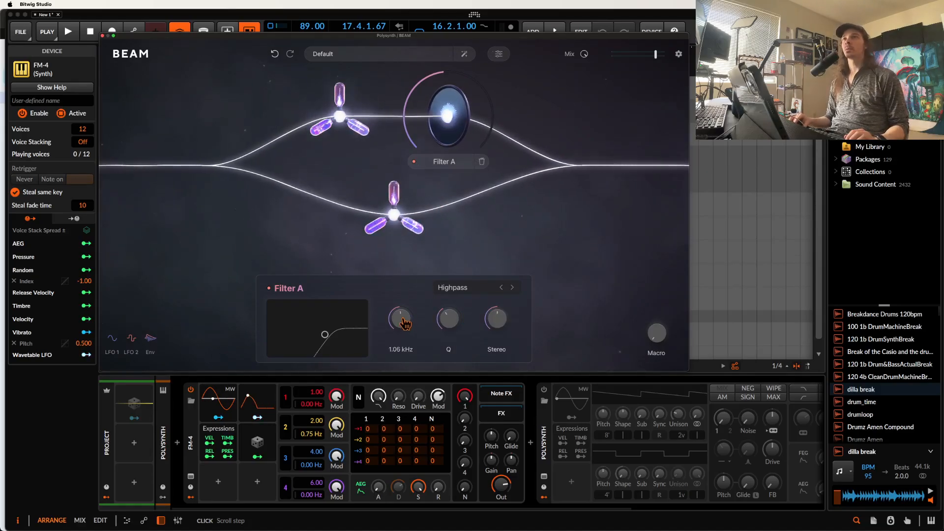
{"action": "left_click_drag", "start_coordinate": [406, 318], "coordinate": [405, 310]}
{"action": "left_click", "coordinate": [531, 254]}
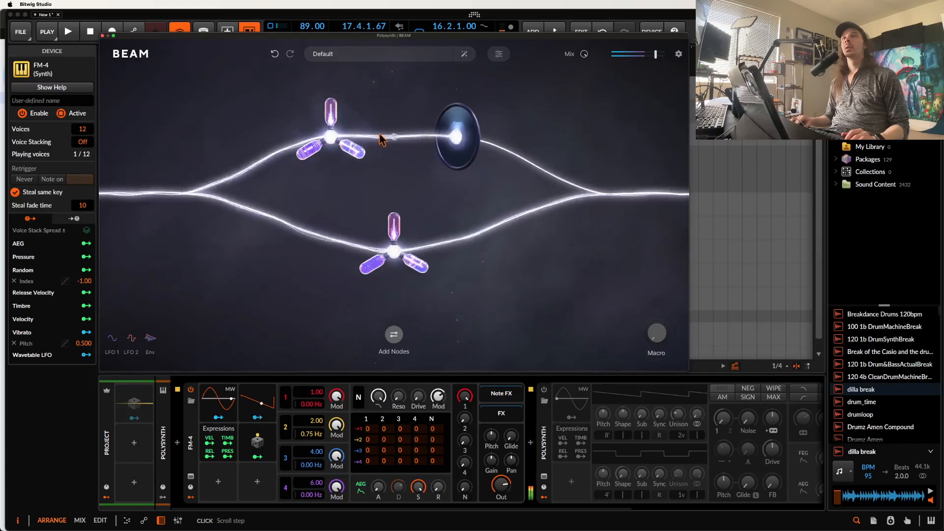
{"action": "left_click", "coordinate": [332, 135]}
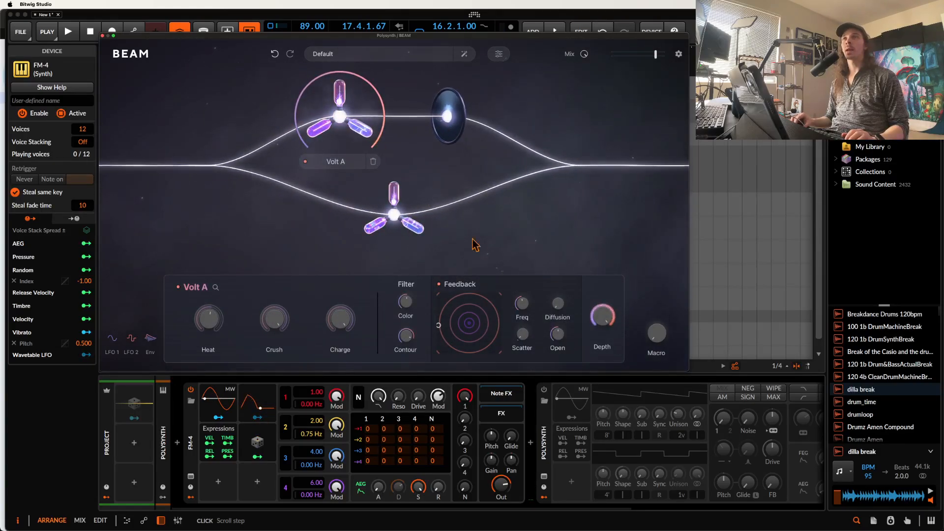
{"action": "left_click", "coordinate": [527, 236]}
{"action": "left_click", "coordinate": [415, 266]}
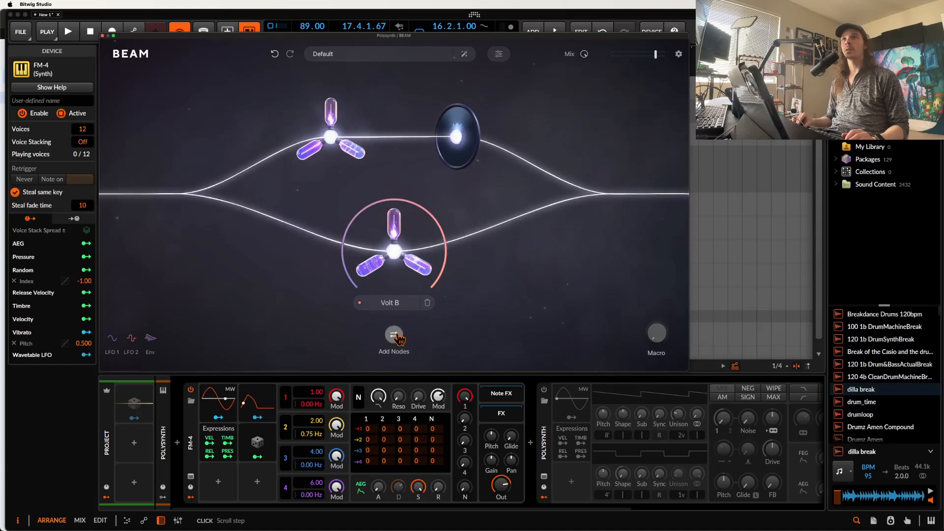
Add a Volt node after the point where the paths rejoin, with Crush at 0.00, and raise its Heat.
{"action": "left_click", "coordinate": [393, 336]}
{"action": "left_click_drag", "start_coordinate": [455, 322], "coordinate": [615, 197]}
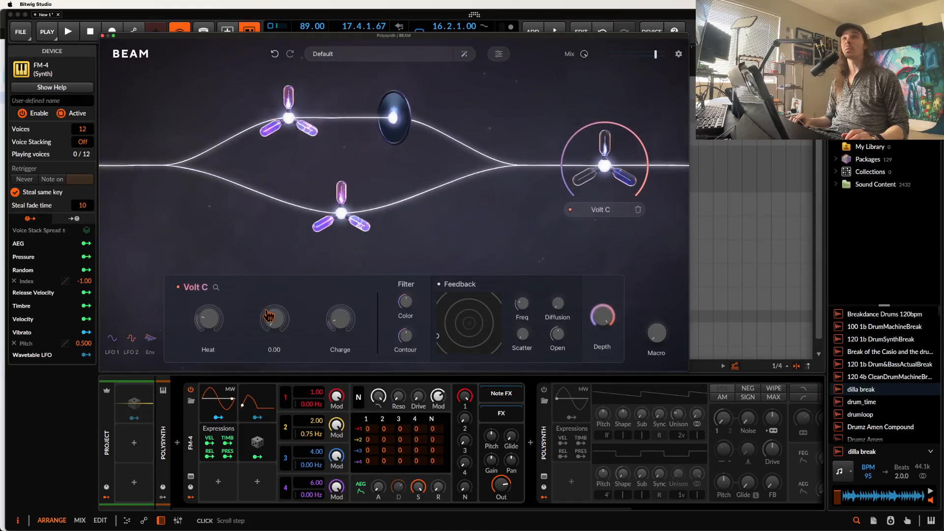
{"action": "left_click_drag", "start_coordinate": [208, 317], "coordinate": [206, 298]}
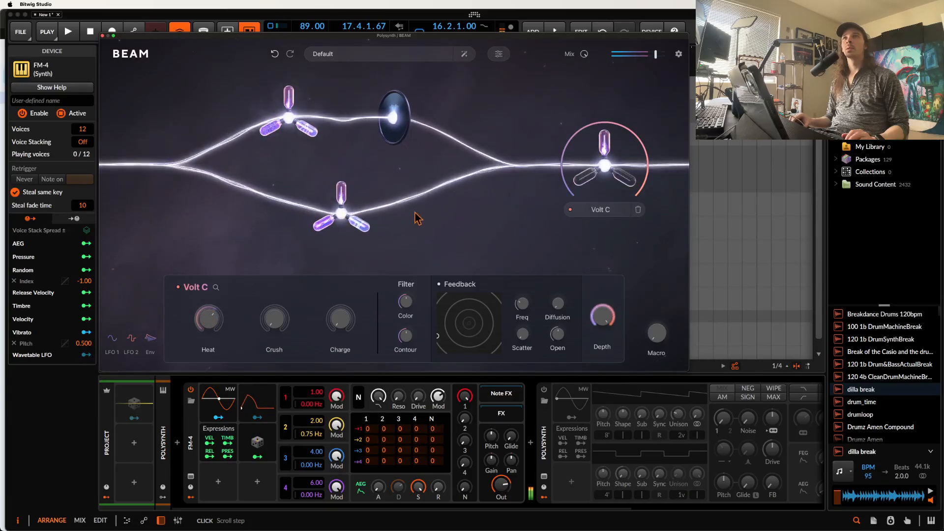
{"action": "left_click", "coordinate": [295, 227]}
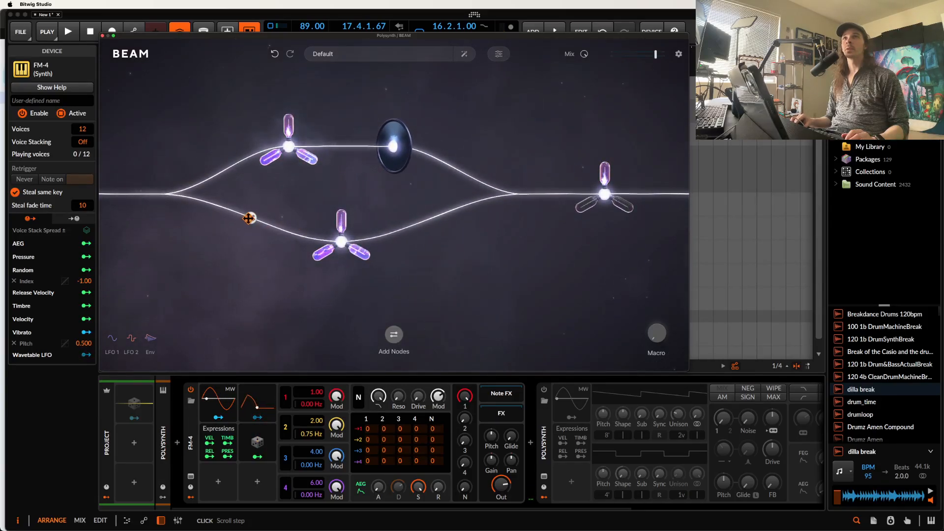
Check Path B's mixer controls and add a Space node between Volt A and Filter A on the upper path.
{"action": "left_click", "coordinate": [248, 218]}
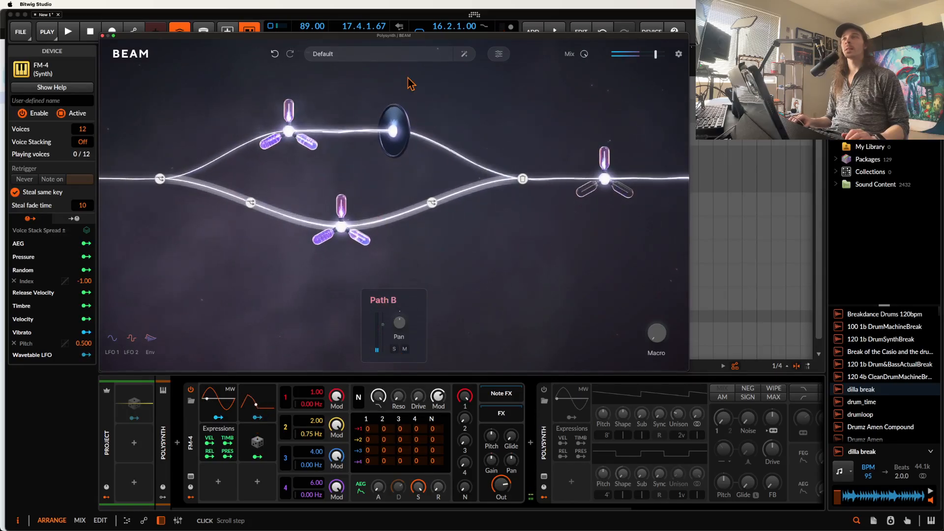
{"action": "left_click", "coordinate": [334, 121]}
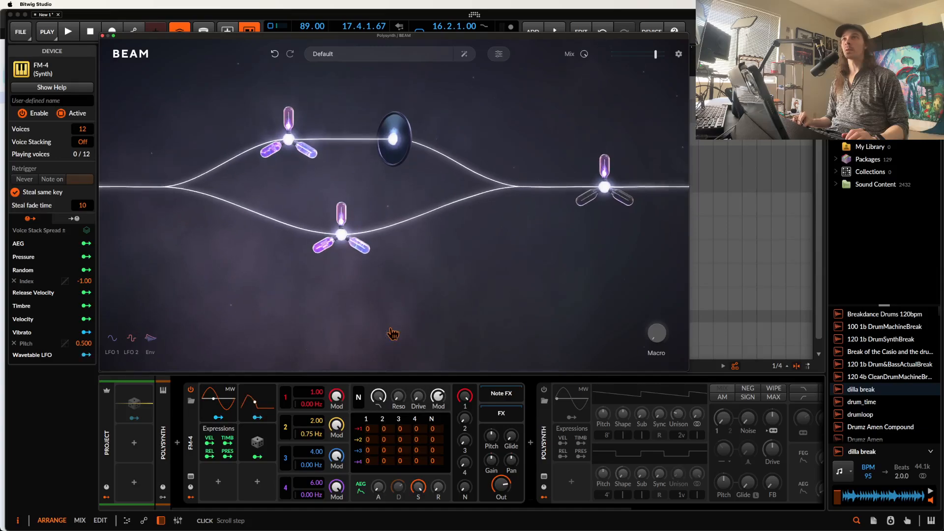
{"action": "left_click", "coordinate": [395, 322]}
{"action": "left_click_drag", "start_coordinate": [272, 322], "coordinate": [278, 174]}
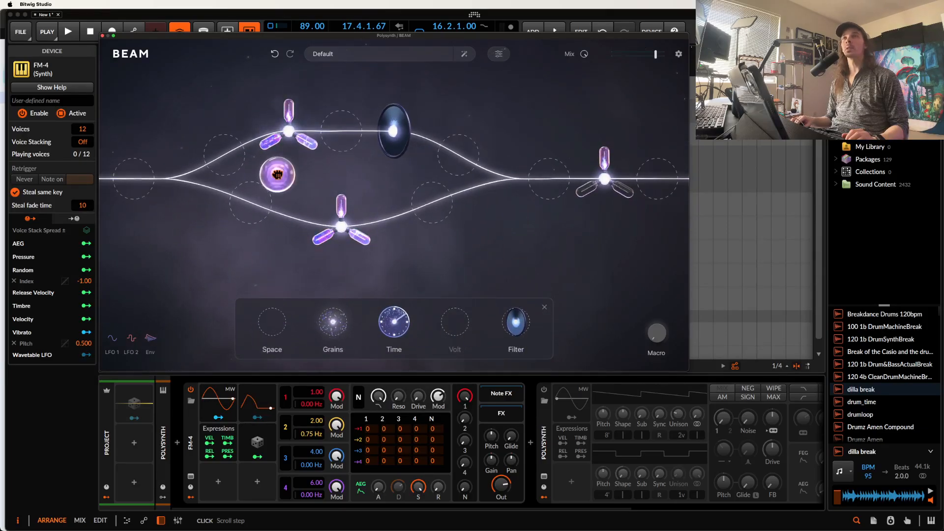
{"action": "left_click_drag", "start_coordinate": [328, 142], "coordinate": [330, 139]}
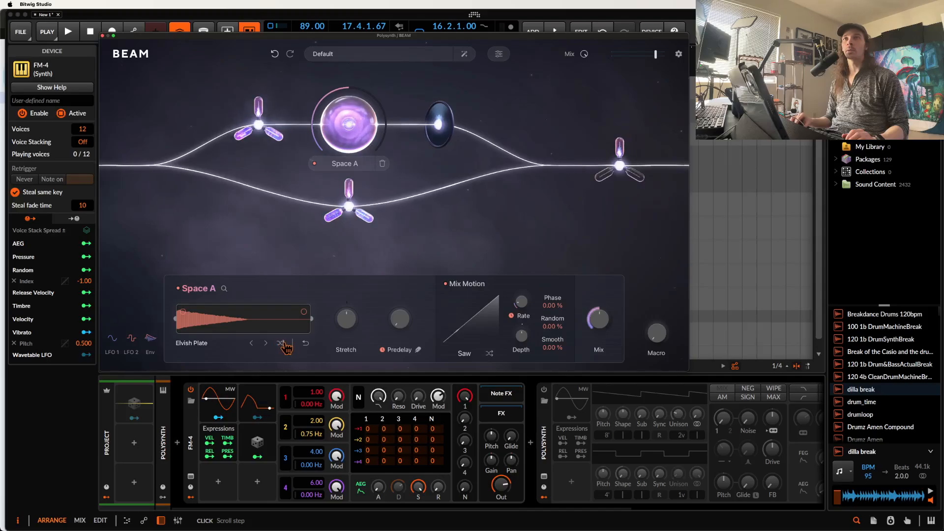
Randomize Space A's impulse response until Great Walls of Norfolk is loaded.
{"action": "left_click", "coordinate": [283, 343]}
{"action": "left_click", "coordinate": [283, 343]}
{"action": "left_click", "coordinate": [283, 343]}
{"action": "left_click", "coordinate": [284, 343]}
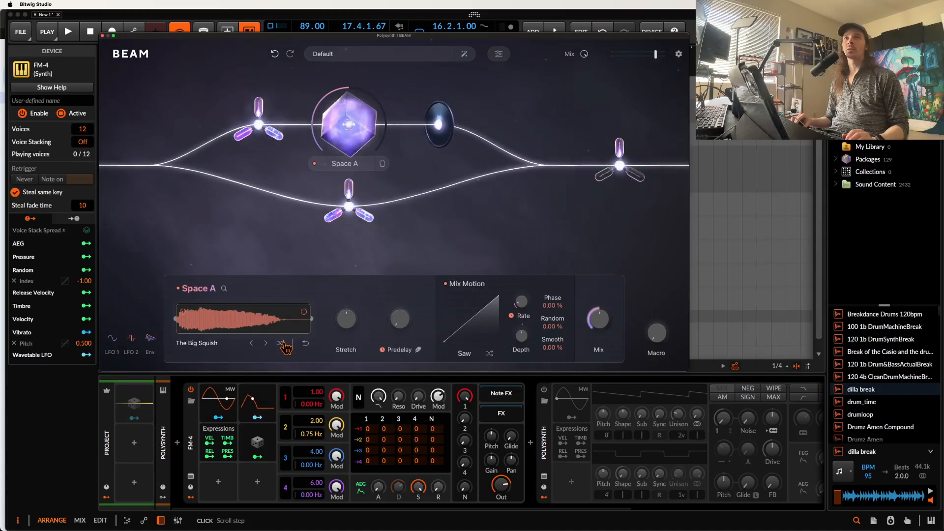
{"action": "left_click", "coordinate": [283, 344]}
{"action": "left_click", "coordinate": [283, 343]}
{"action": "left_click", "coordinate": [284, 343]}
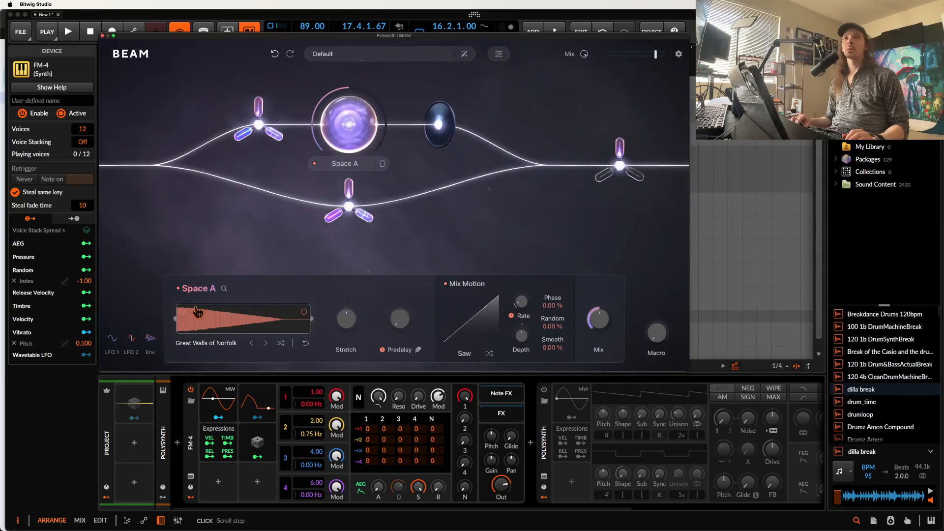
Trim the end of Space A's impulse response to roughly its first quarter.
{"action": "left_click_drag", "start_coordinate": [304, 312], "coordinate": [185, 319]}
{"action": "left_click_drag", "start_coordinate": [311, 321], "coordinate": [218, 321]}
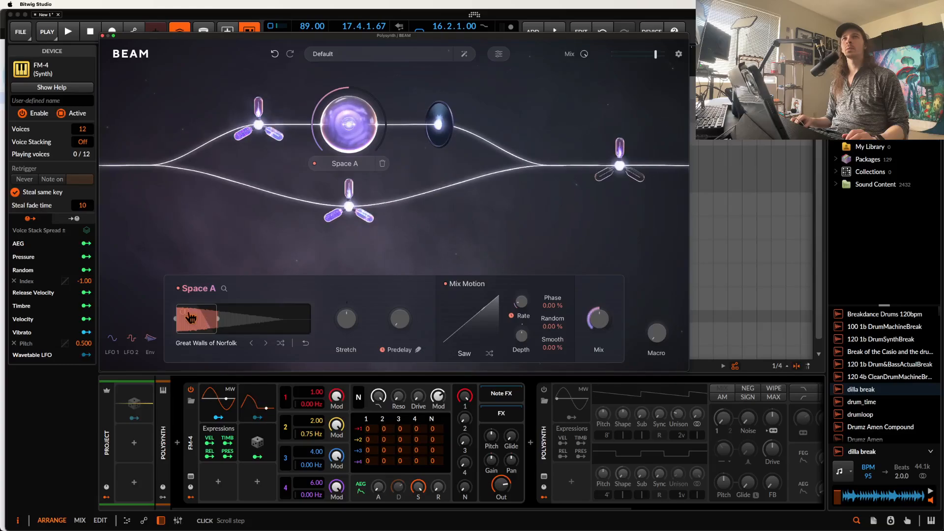
{"action": "left_click_drag", "start_coordinate": [214, 316], "coordinate": [206, 318]}
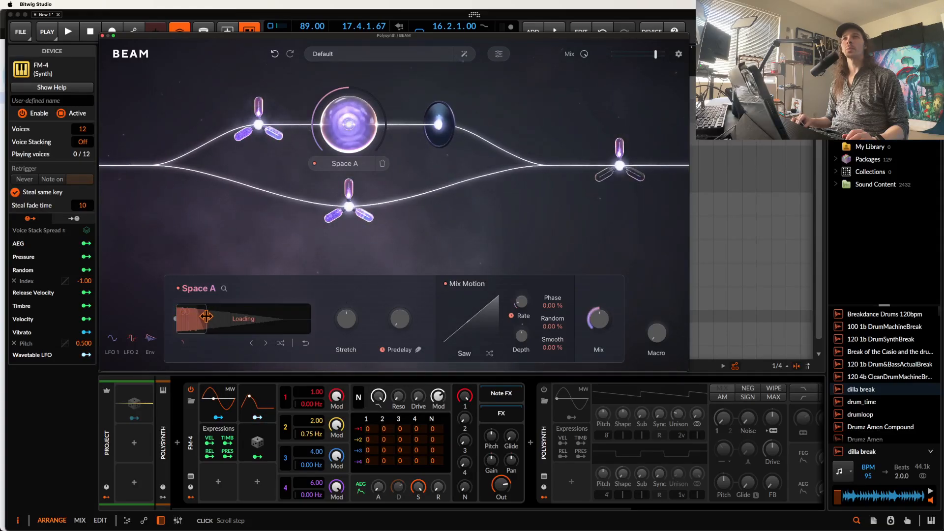
Audition Space A's Mix at 16.7 %, raise it to 100 %, and assign the Env modulator to it.
{"action": "left_click_drag", "start_coordinate": [598, 319], "coordinate": [599, 347]}
{"action": "mouse_move", "coordinate": [603, 328]}
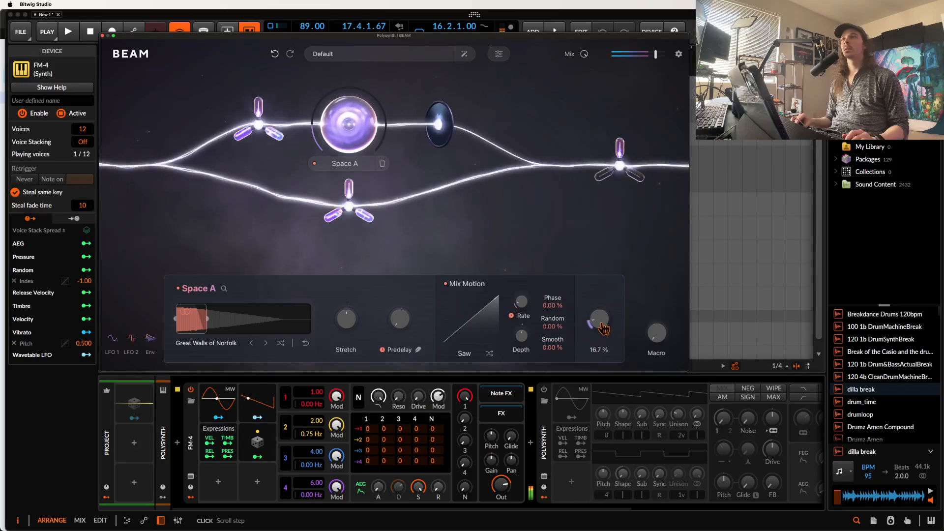
{"action": "left_click_drag", "start_coordinate": [604, 331], "coordinate": [591, 247]}
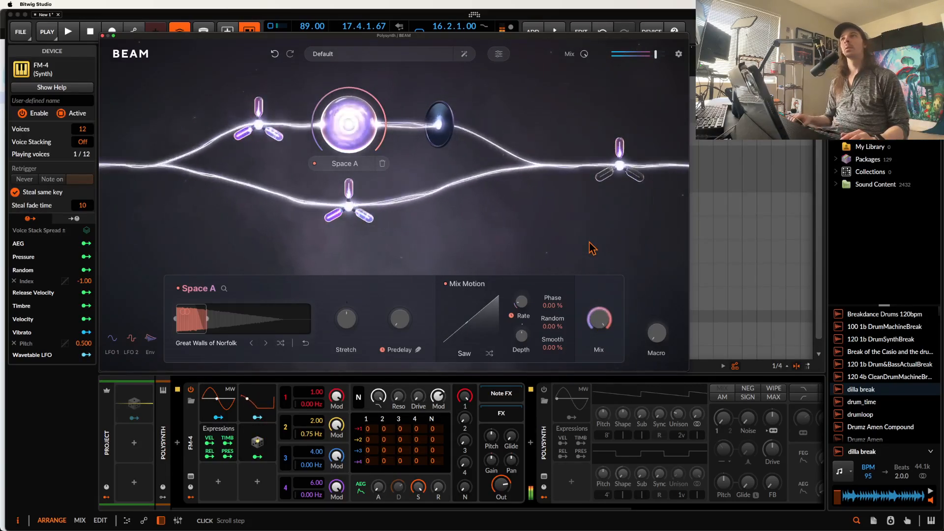
{"action": "mouse_move", "coordinate": [598, 325]}
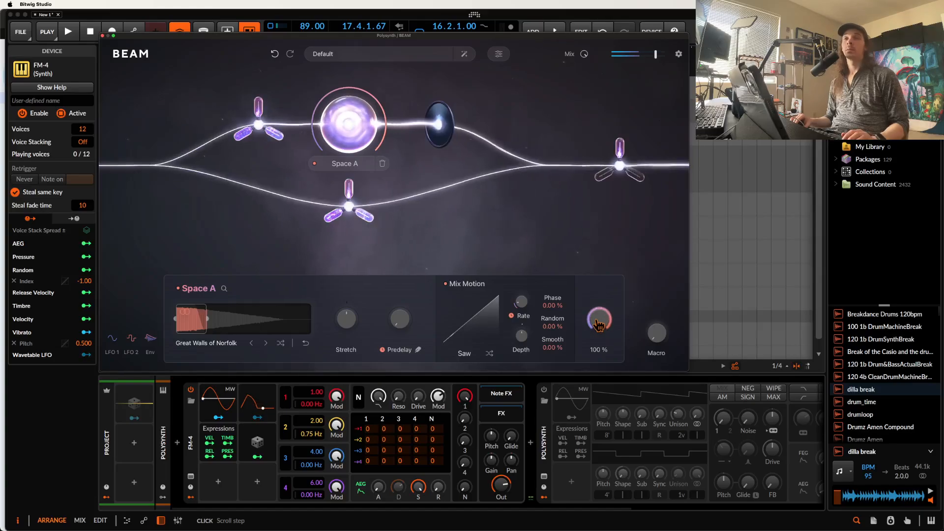
{"action": "left_click", "coordinate": [150, 342]}
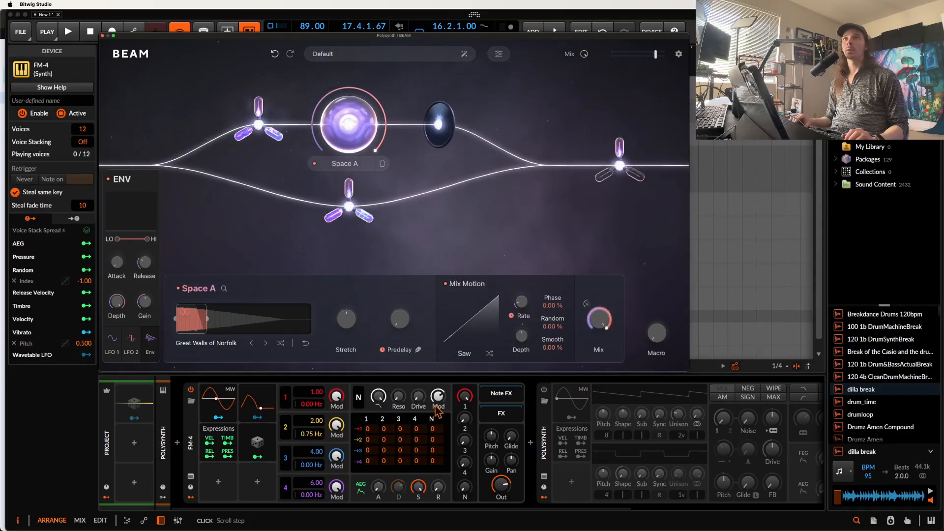
Switch the Env modulation on Space A's Mix to Unipolar.
{"action": "right_click", "coordinate": [588, 309]}
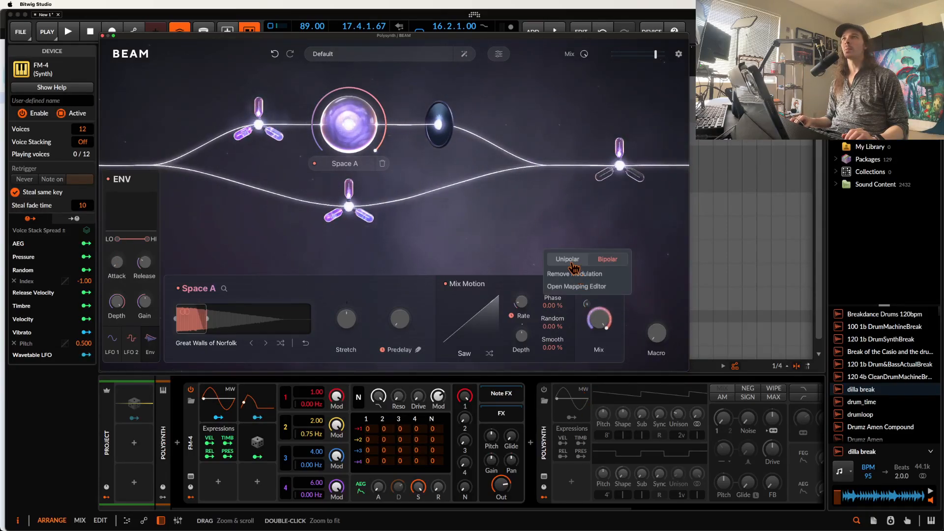
{"action": "left_click", "coordinate": [574, 267]}
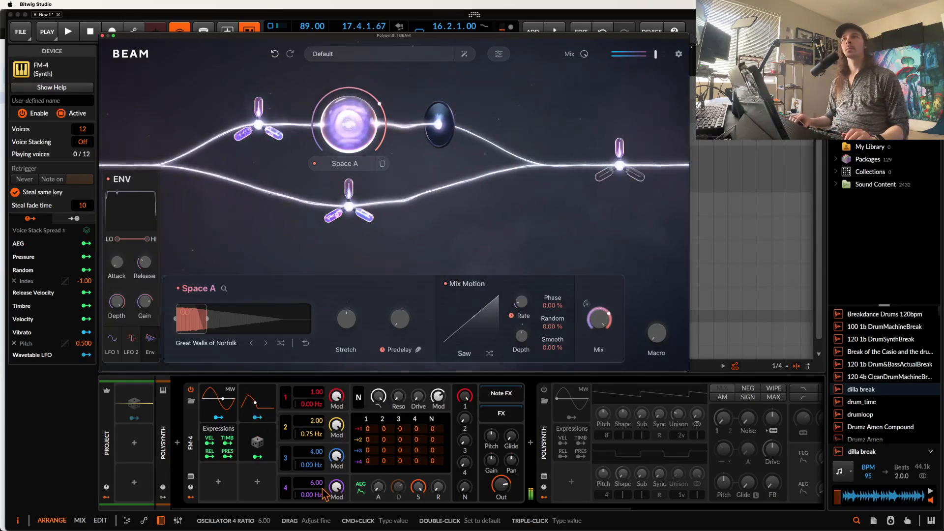
Insert an Over distortion device after BEAM, enable Make-up, and lower its clipping level to -7.5 dB.
{"action": "left_click", "coordinate": [500, 409]}
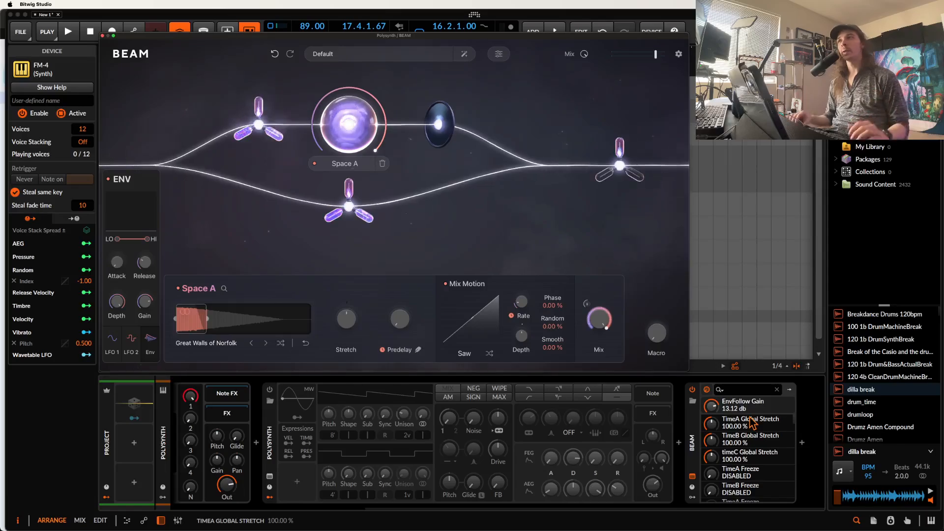
{"action": "left_click", "coordinate": [801, 442]}
{"action": "type", "text": "ov"}
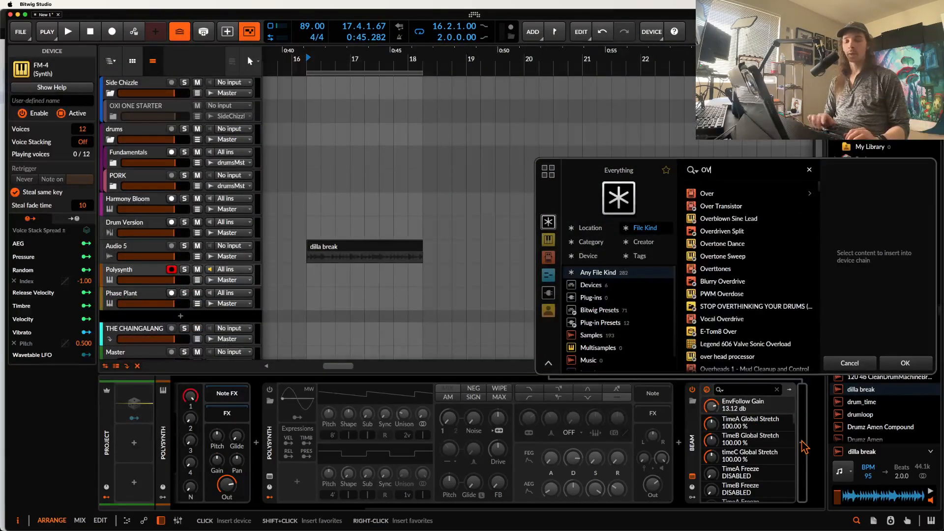
{"action": "key", "text": "Down"}
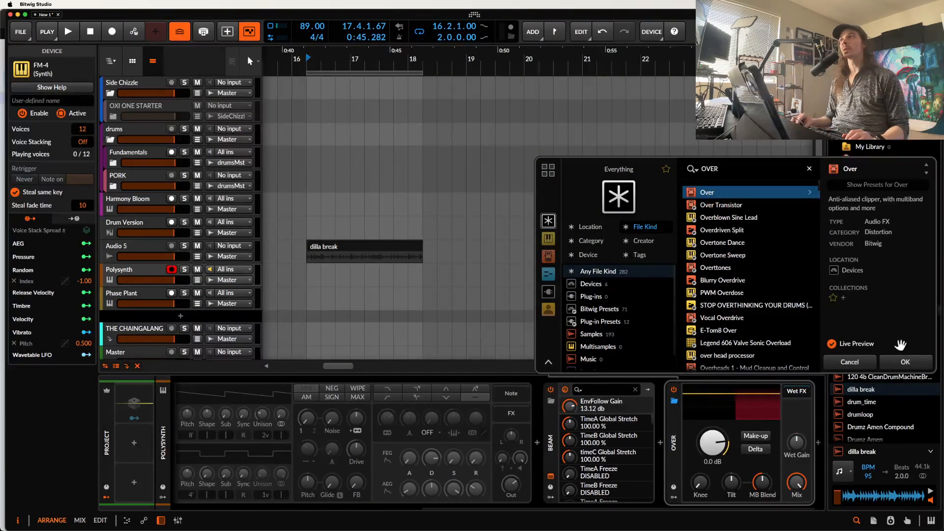
{"action": "left_click", "coordinate": [905, 363]}
{"action": "left_click", "coordinate": [755, 435]}
{"action": "left_click_drag", "start_coordinate": [712, 442], "coordinate": [712, 468]}
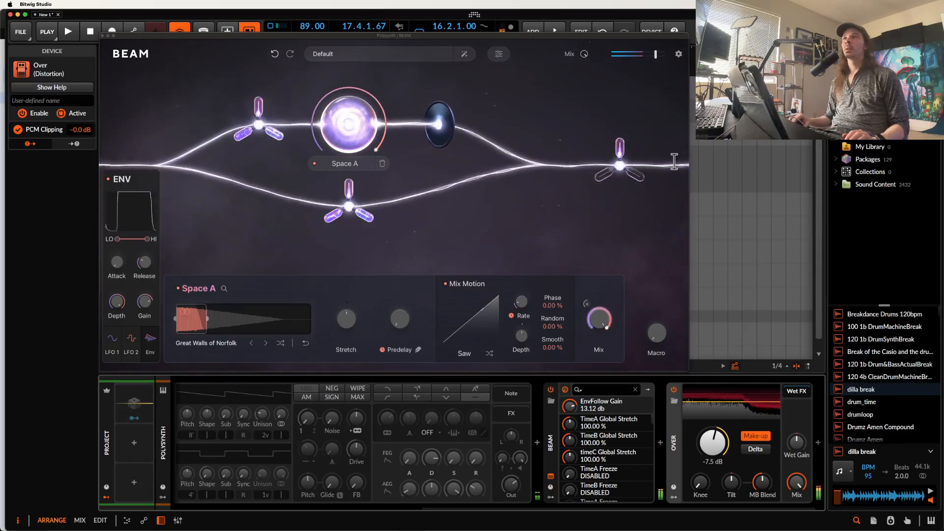
Add a Filter node after the last Volt node and lower its lowpass Cutoff to about 240 Hz.
{"action": "left_click", "coordinate": [442, 236]}
{"action": "left_click", "coordinate": [390, 326]}
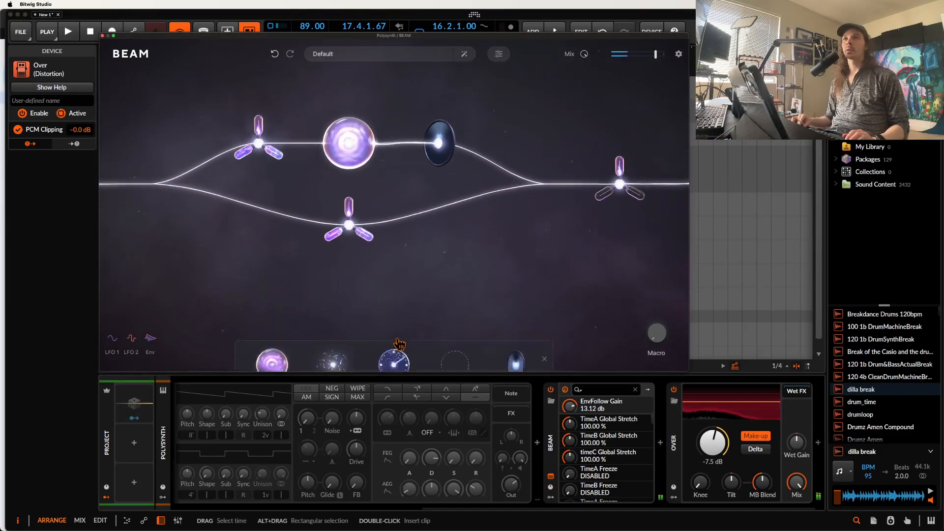
{"action": "left_click_drag", "start_coordinate": [515, 322], "coordinate": [631, 197]}
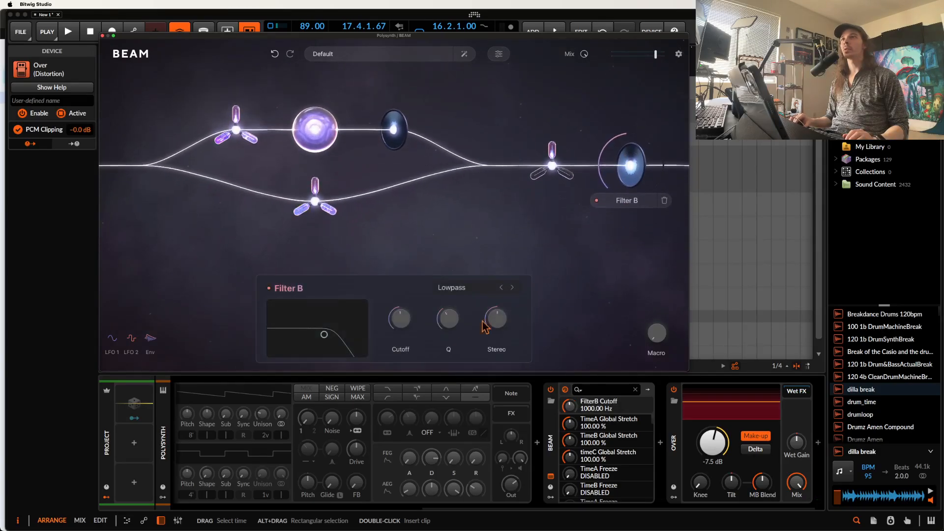
{"action": "left_click_drag", "start_coordinate": [398, 350], "coordinate": [398, 388]}
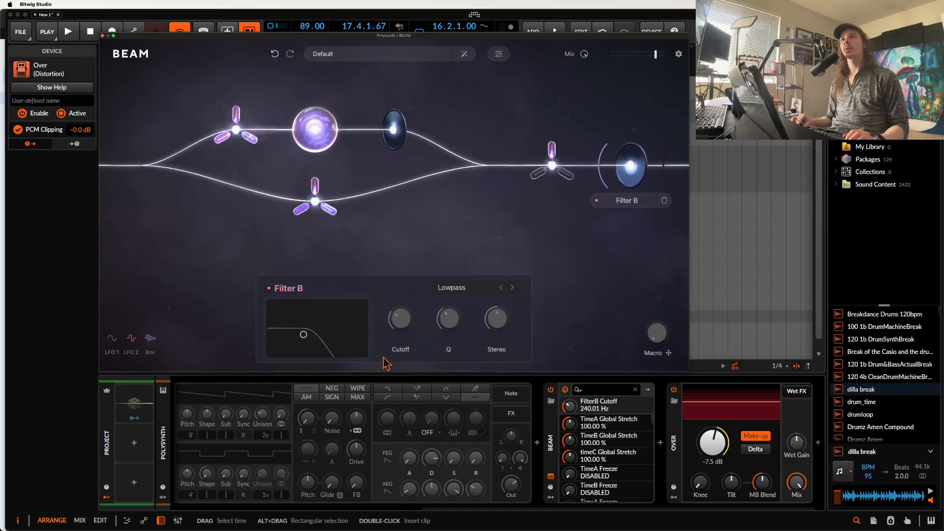
Assign the Macro to Filter B's Cutoff, based at 222.45 Hz, and raise the Macro to 100 %.
{"action": "left_click_drag", "start_coordinate": [397, 319], "coordinate": [417, 306]}
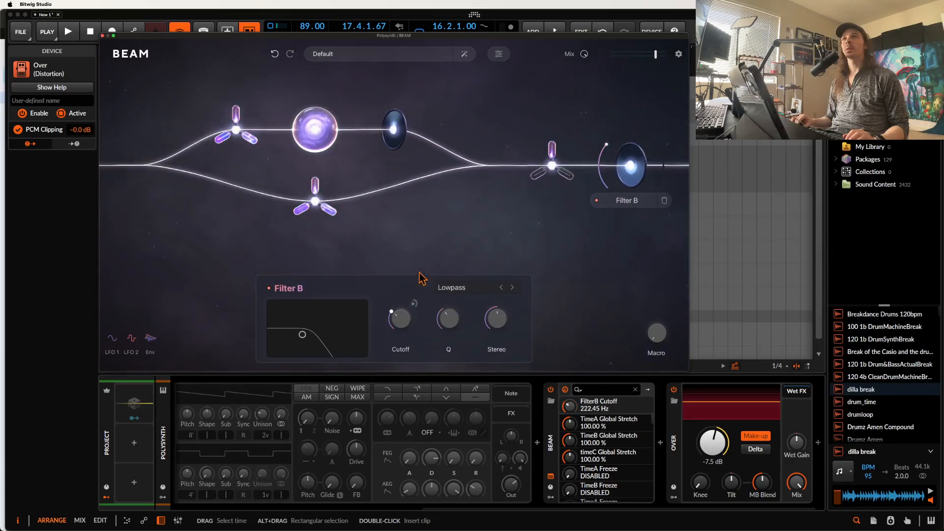
{"action": "left_click", "coordinate": [414, 303]}
{"action": "left_click", "coordinate": [372, 250]}
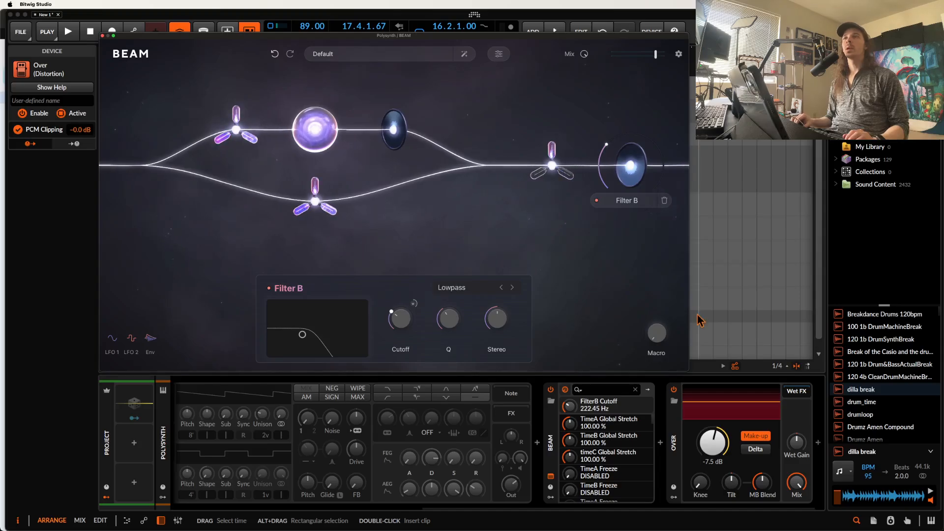
{"action": "left_click", "coordinate": [657, 334]}
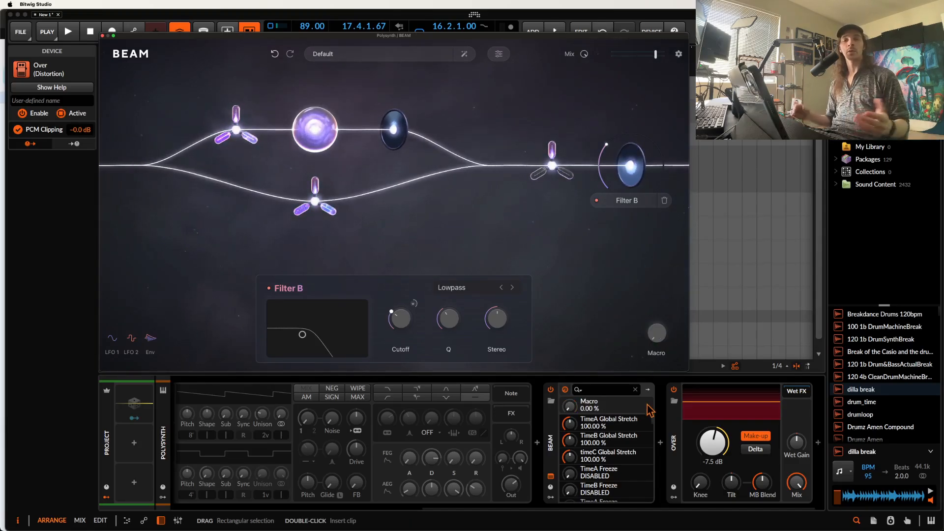
{"action": "left_click", "coordinate": [596, 289]}
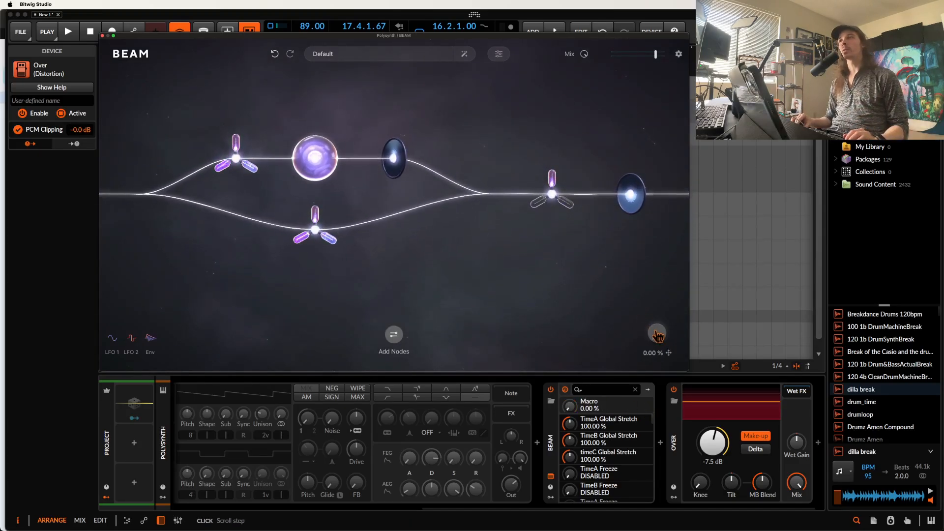
{"action": "left_click_drag", "start_coordinate": [657, 336], "coordinate": [636, 261]}
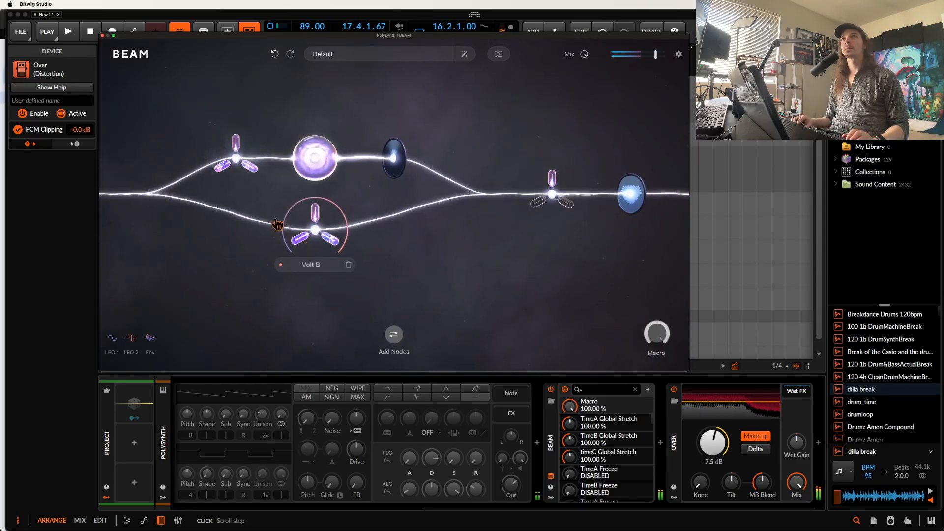
Close this BEAM window, switch to the Phase Plant track, and open its BEAM window clear of the device chain.
{"action": "left_click", "coordinate": [102, 35]}
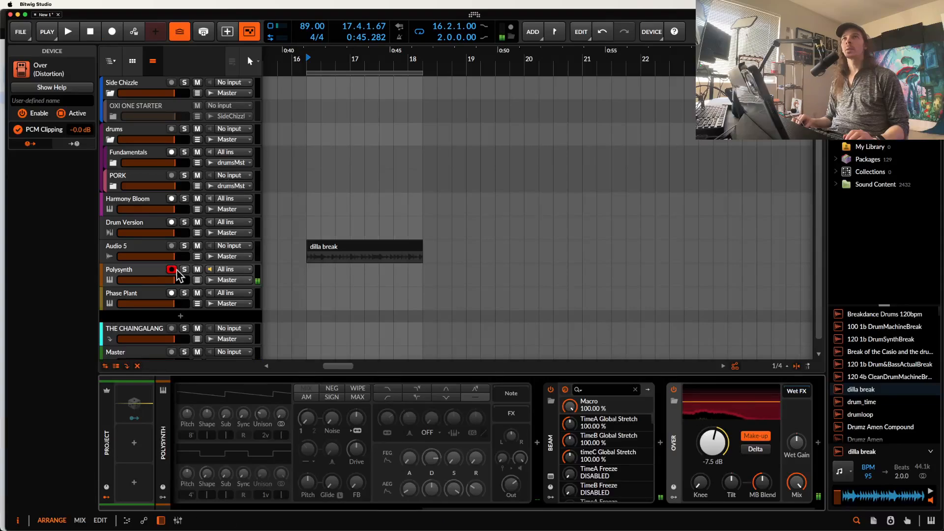
{"action": "left_click", "coordinate": [137, 274]}
{"action": "left_click", "coordinate": [130, 293]}
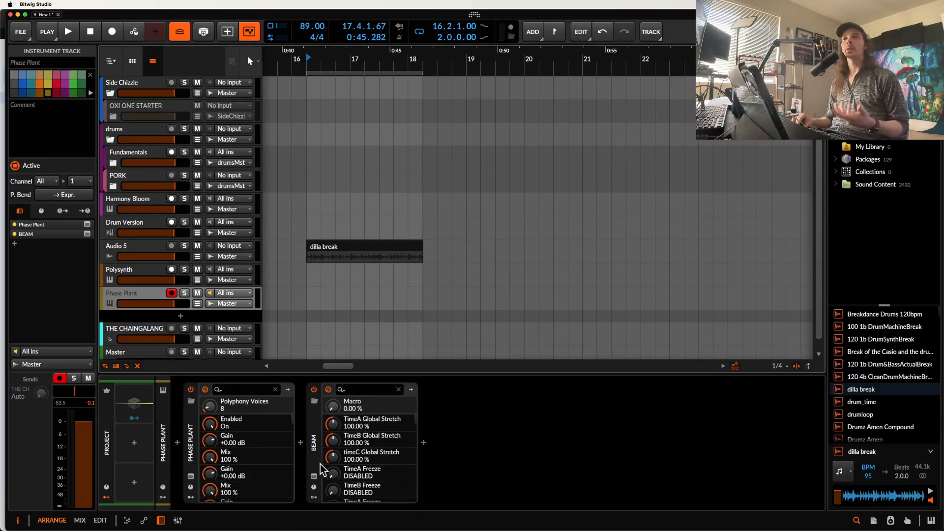
{"action": "left_click", "coordinate": [314, 476]}
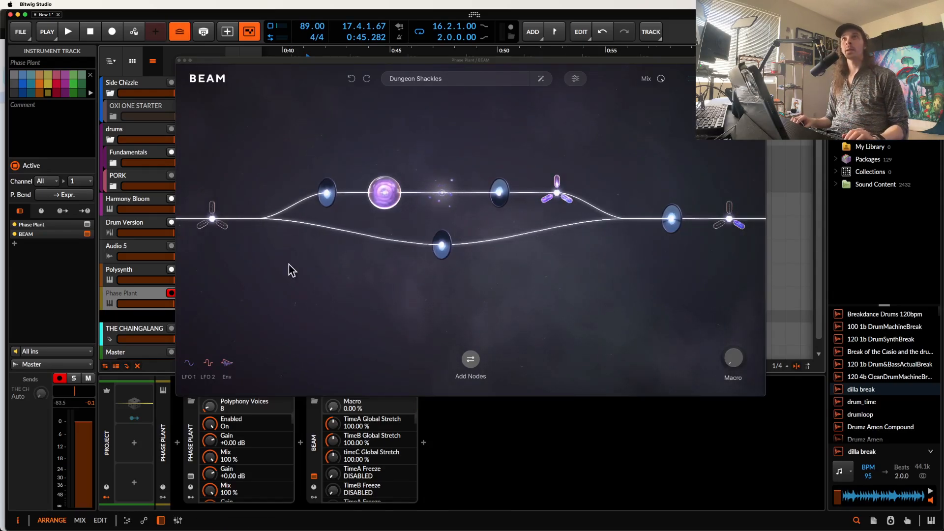
{"action": "left_click", "coordinate": [274, 70]}
{"action": "left_click_drag", "start_coordinate": [274, 71], "coordinate": [278, 36]}
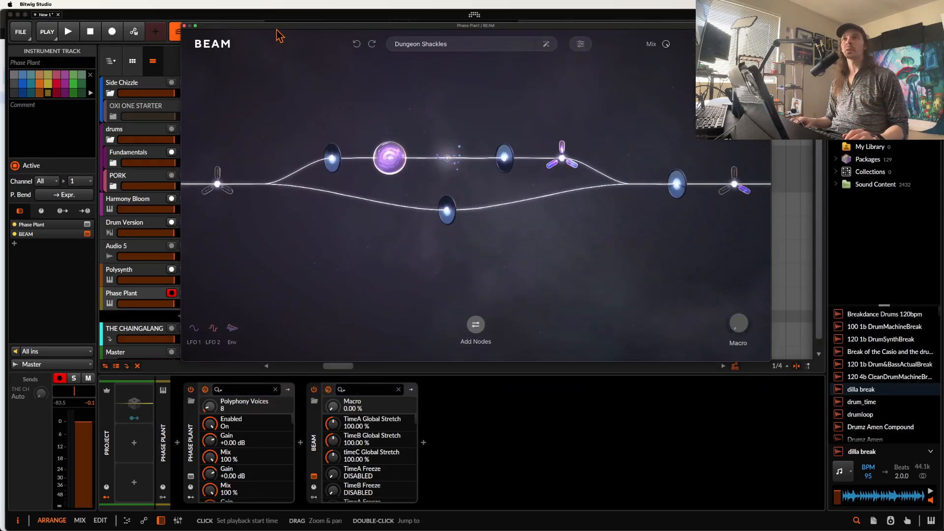
Compare the Phase Plant sound with BEAM bypassed and with it re-enabled on the Dungeon Shackles preset.
{"action": "left_click", "coordinate": [314, 390]}
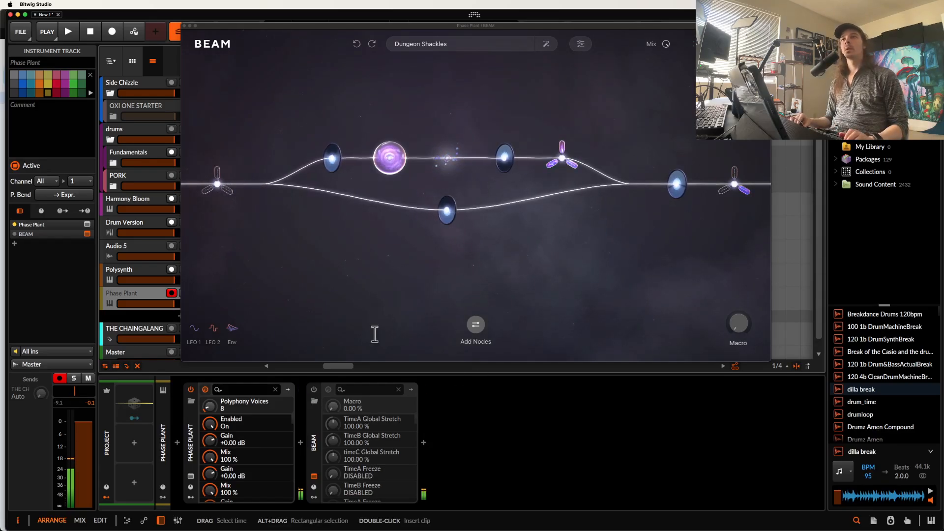
{"action": "left_click", "coordinate": [314, 390]}
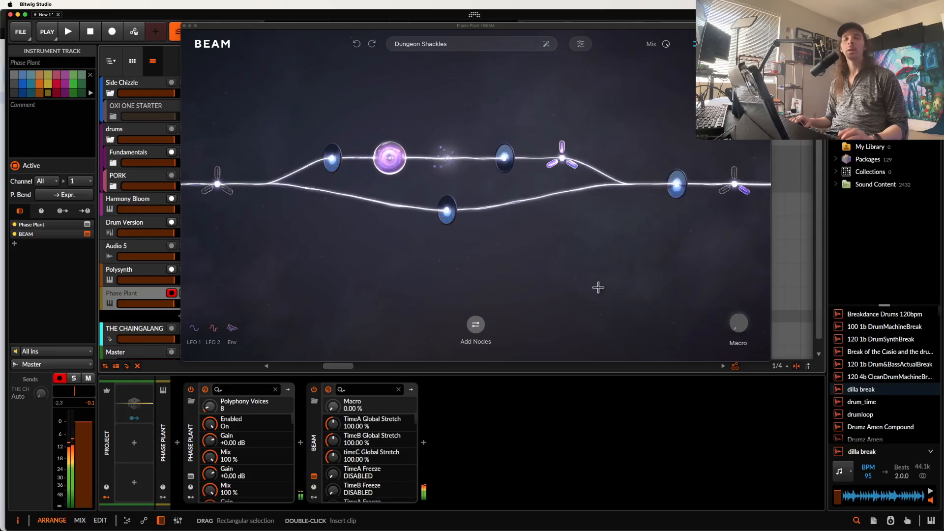
{"action": "left_click", "coordinate": [736, 322]}
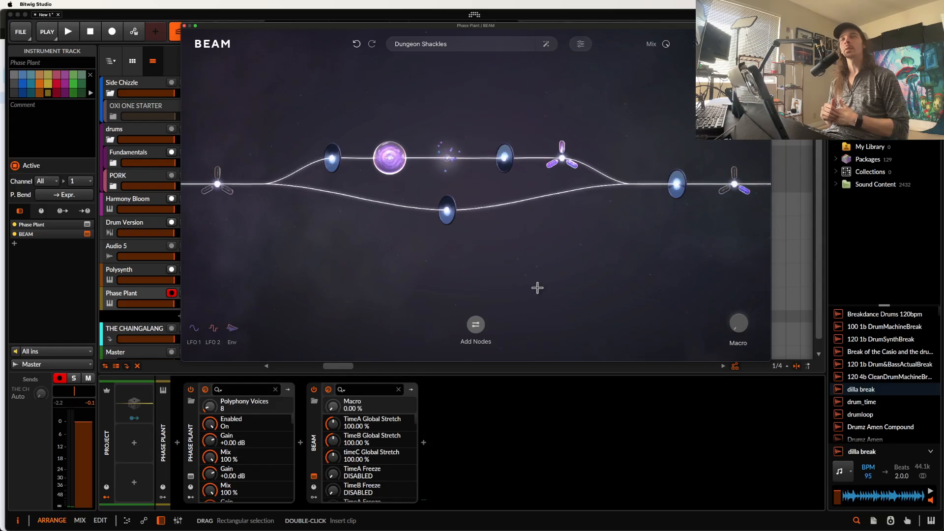
Reopen BEAM on the Phase Plant track and inspect Volt B's distortion, filter and feedback controls.
{"action": "left_click", "coordinate": [184, 25]}
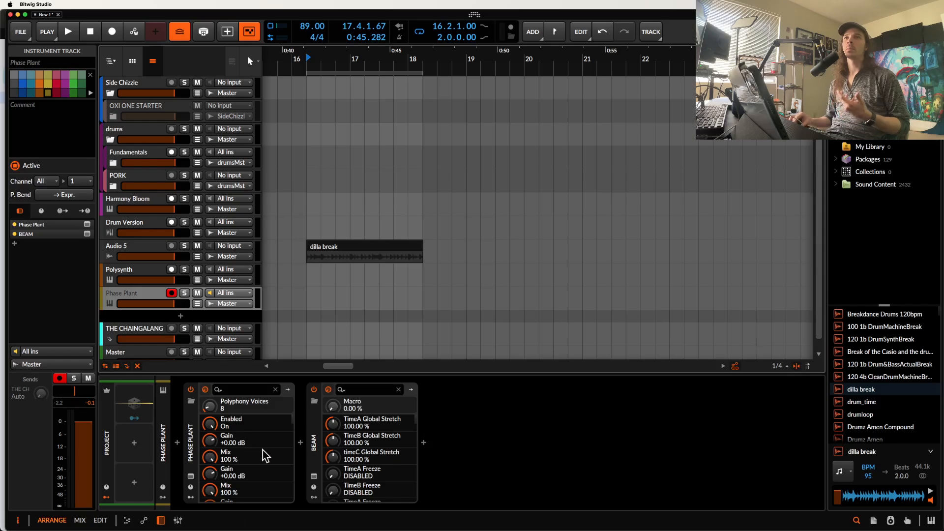
{"action": "left_click", "coordinate": [313, 476]}
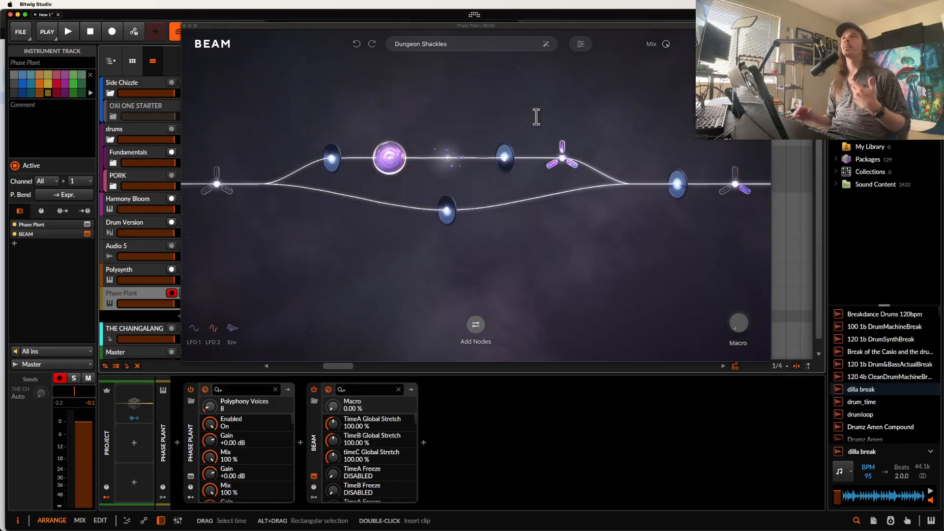
{"action": "left_click", "coordinate": [562, 157]}
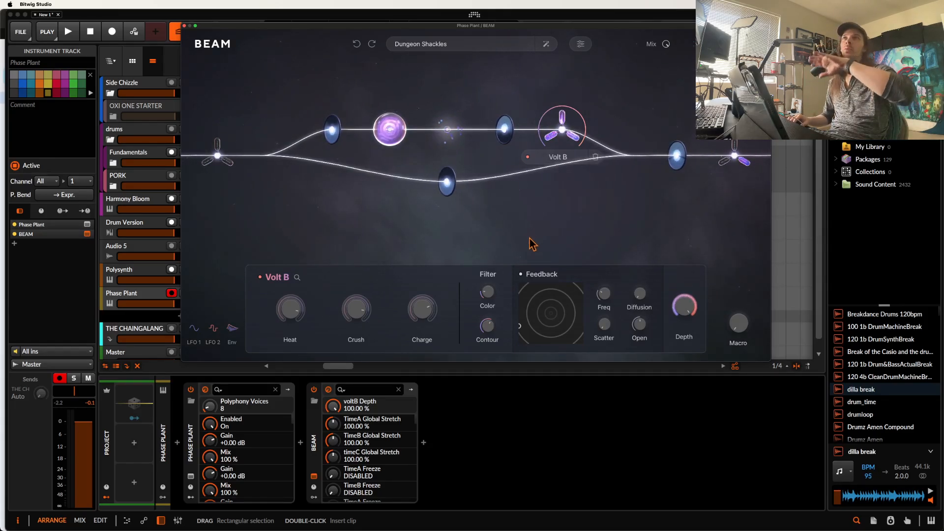
{"action": "left_click", "coordinate": [529, 238]}
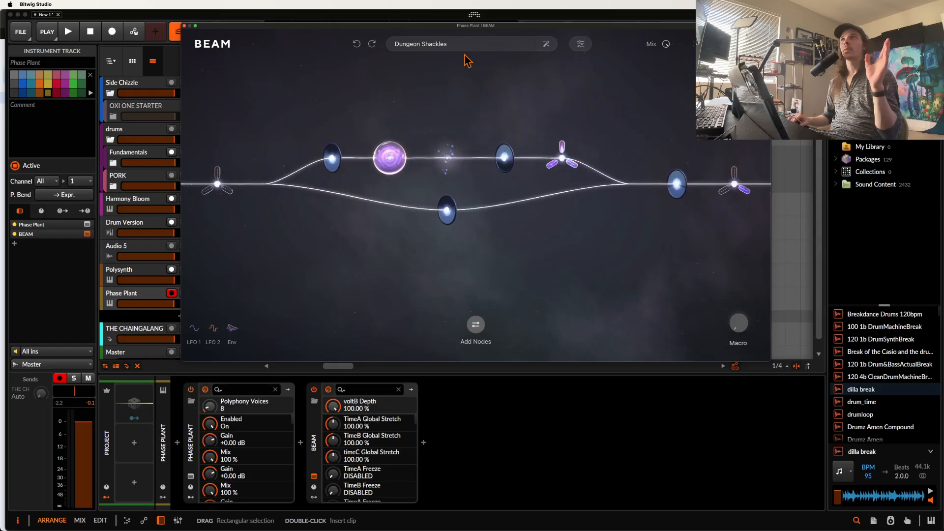
Reset BEAM to its Default preset and close the plug-in window.
{"action": "left_click", "coordinate": [448, 48]}
{"action": "left_click", "coordinate": [315, 295]}
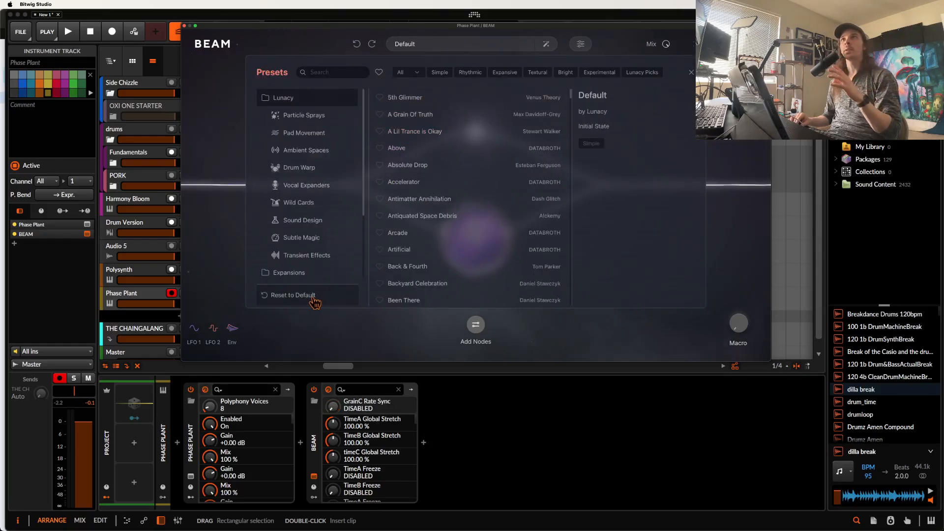
{"action": "left_click", "coordinate": [214, 146]}
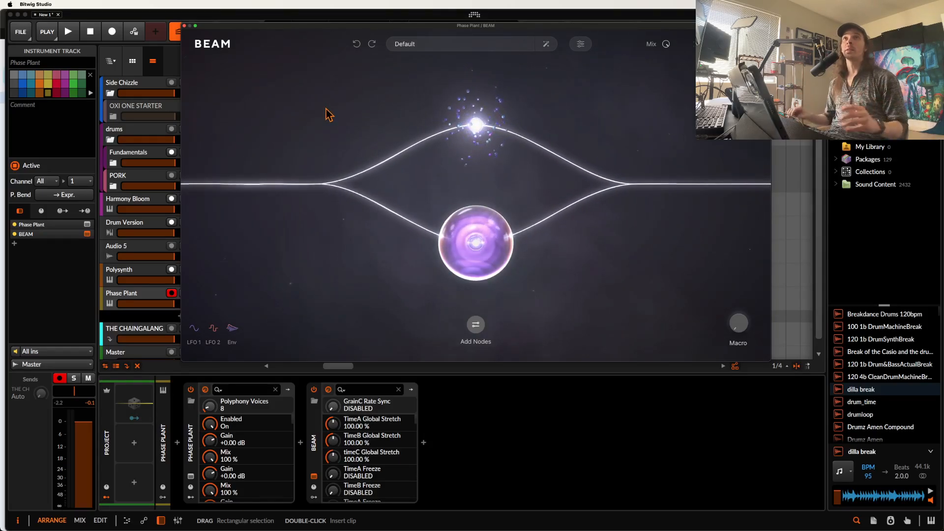
{"action": "left_click", "coordinate": [183, 26]}
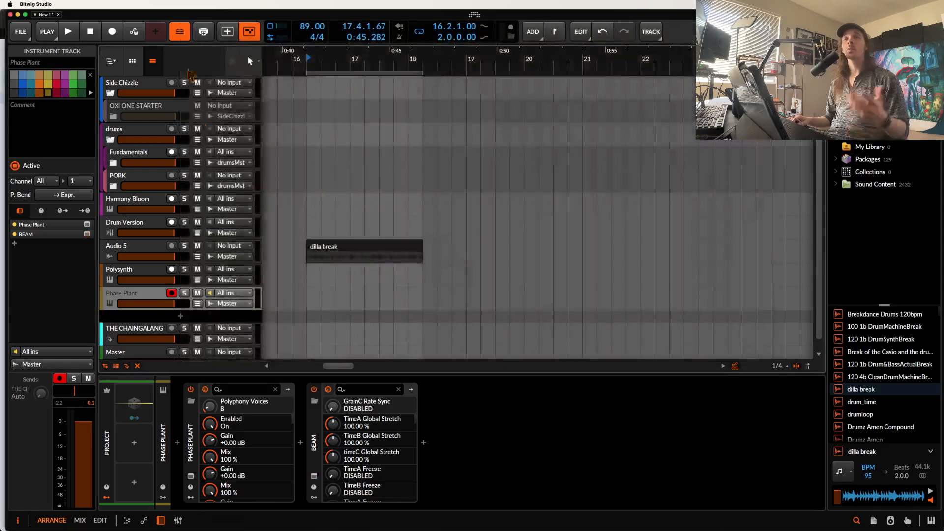
Select the Phase Plant and BEAM devices together in the track's device chain.
{"action": "left_click", "coordinate": [190, 416]}
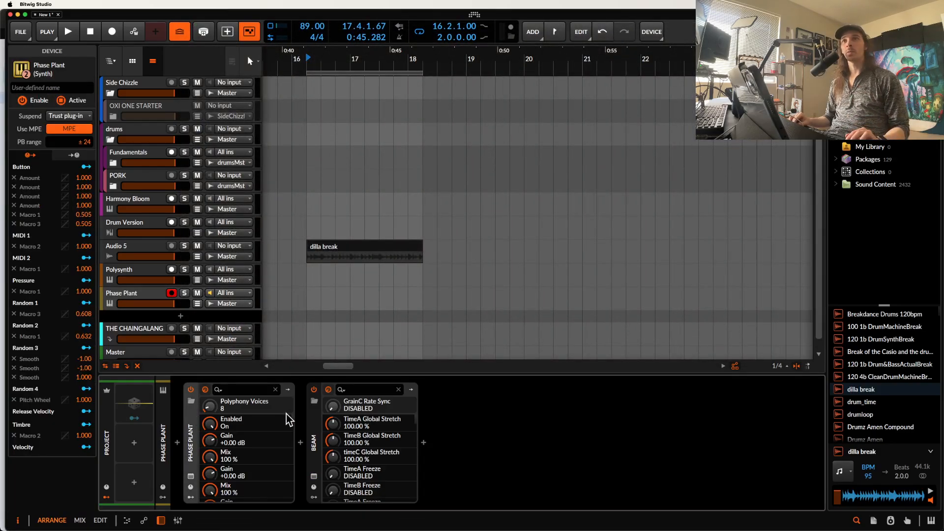
{"action": "right_click", "coordinate": [311, 421]}
{"action": "left_click", "coordinate": [311, 421]}
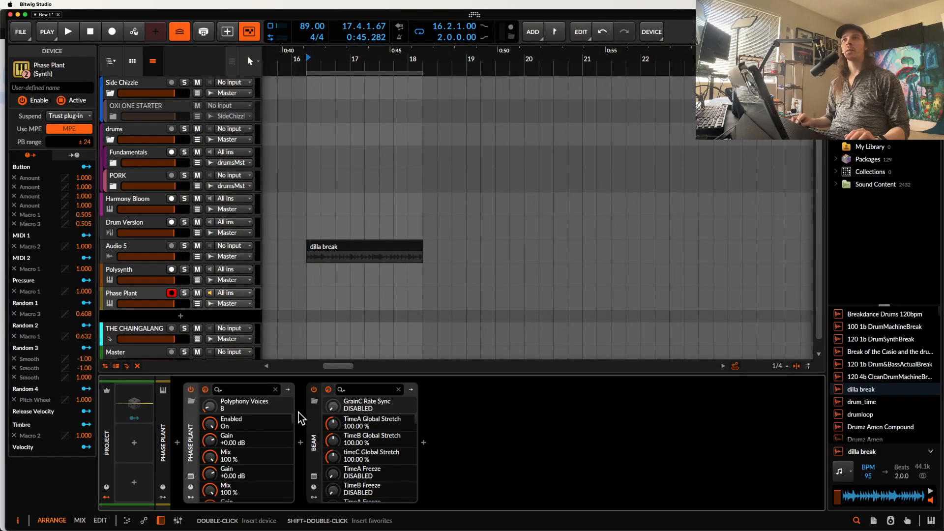
{"action": "left_click", "coordinate": [318, 422], "text": "shift"}
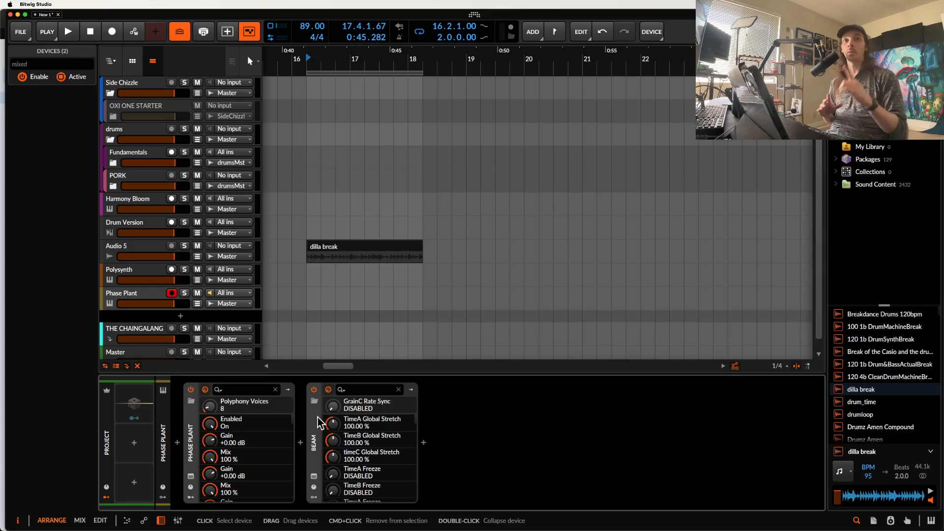
Insert an FM-4 synth at the end of the Harmony Bloom track's device chain.
{"action": "left_click", "coordinate": [123, 201]}
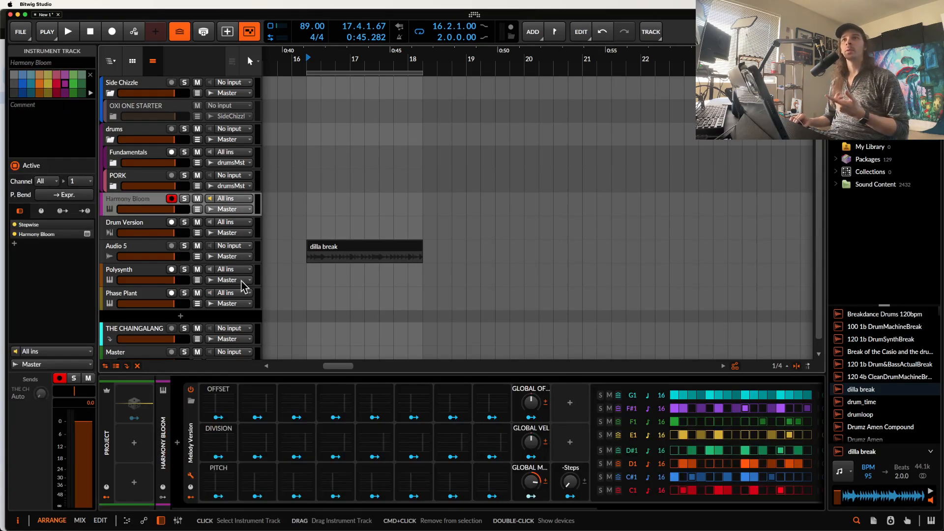
{"action": "scroll", "coordinate": [279, 426], "scroll_direction": "right", "scroll_amount": 5}
{"action": "scroll", "coordinate": [580, 419], "scroll_direction": "left", "scroll_amount": 5}
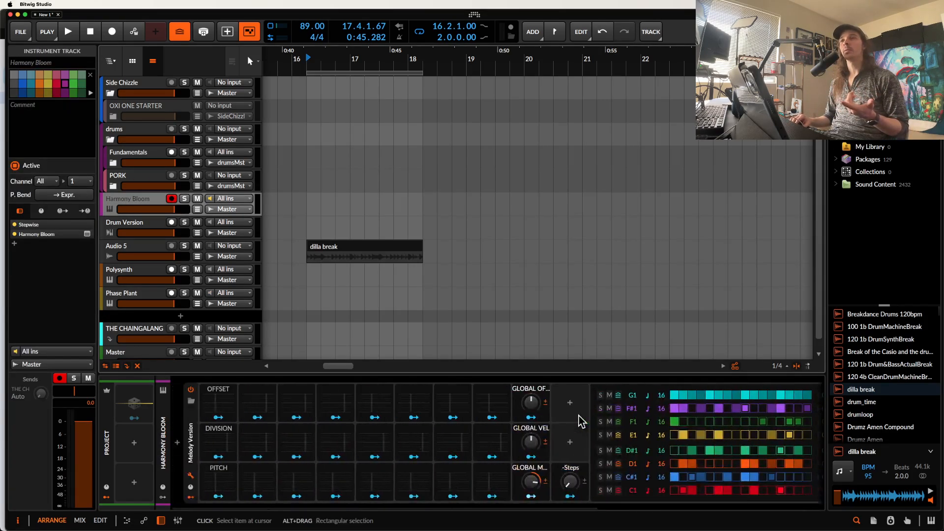
{"action": "scroll", "coordinate": [252, 451], "scroll_direction": "right", "scroll_amount": 5}
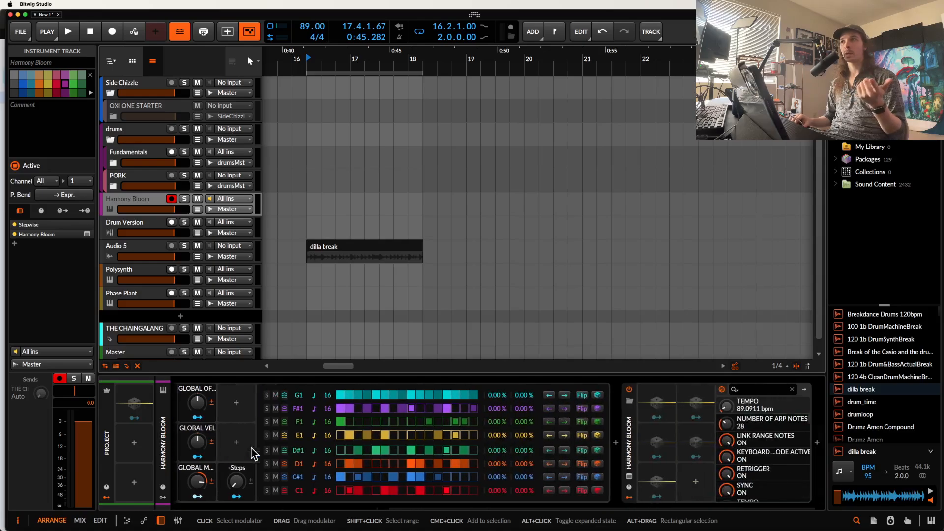
{"action": "left_click", "coordinate": [816, 448]}
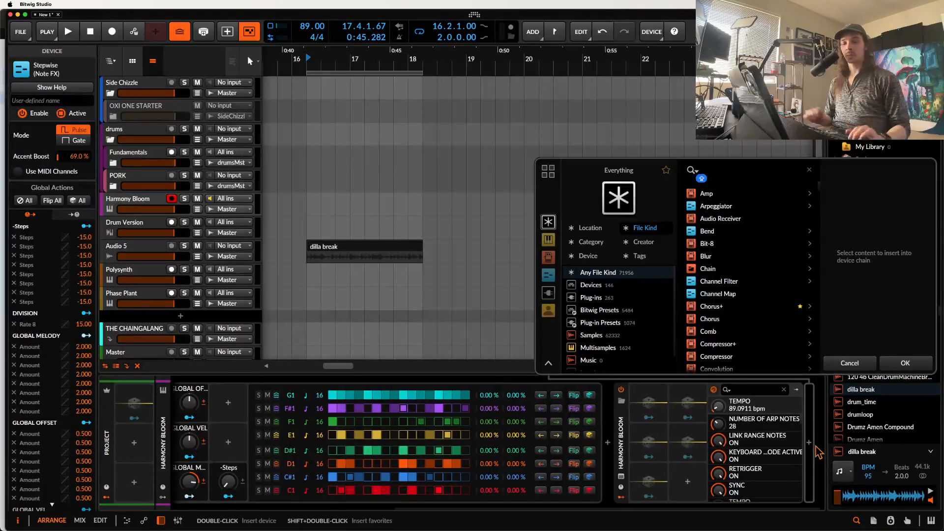
{"action": "type", "text": "FM"}
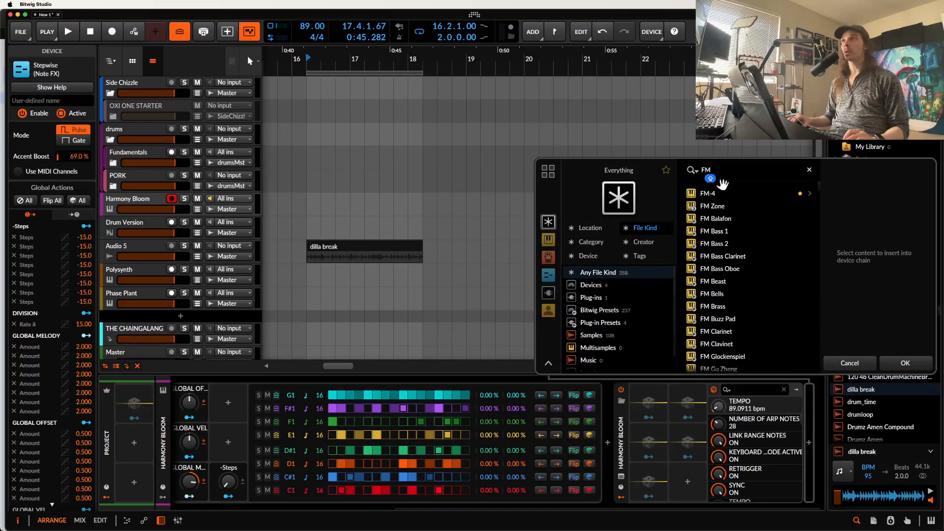
{"action": "left_click", "coordinate": [718, 194]}
{"action": "left_click", "coordinate": [846, 363]}
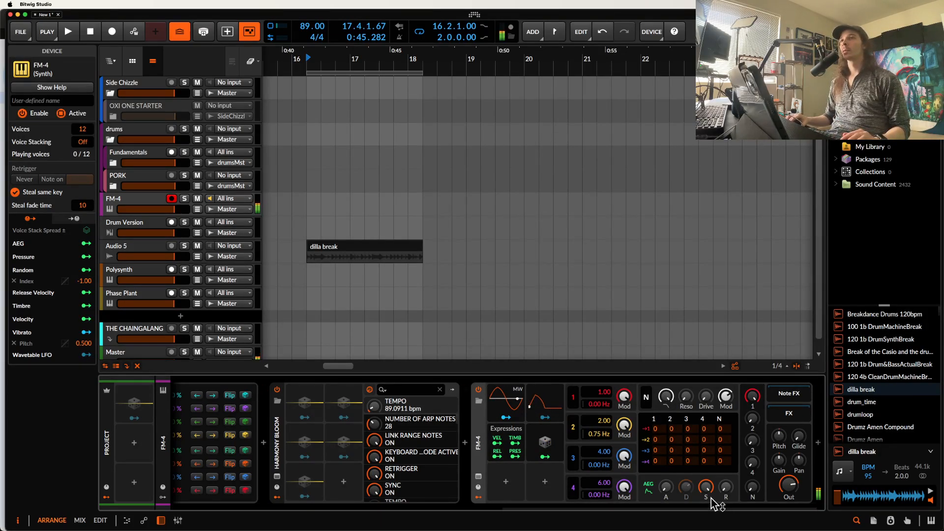
Solo the FM-4 track and restart playback to hear it alone.
{"action": "key", "text": "space"}
{"action": "key", "text": "space"}
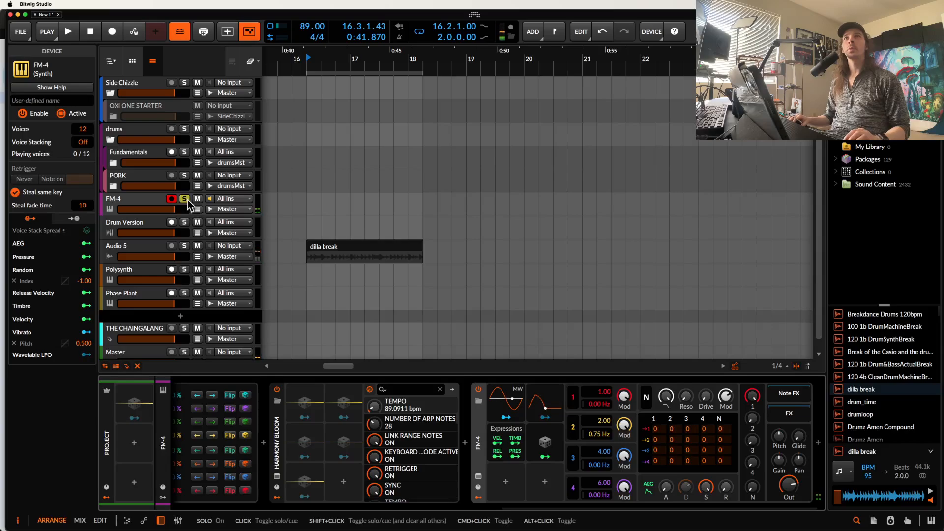
{"action": "left_click", "coordinate": [186, 198]}
{"action": "key", "text": "space"}
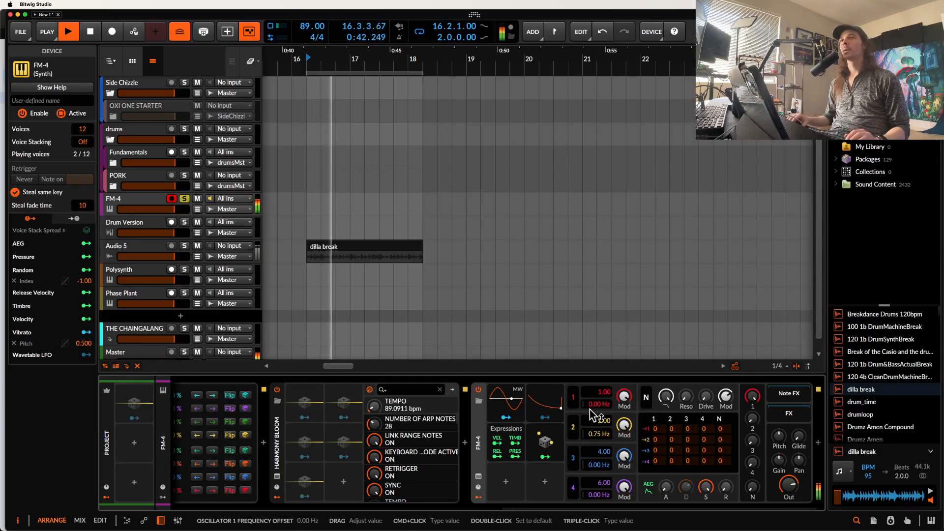
Open Harmony Bloom, set its number of notes to 10 and set the project tempo to 78 BPM.
{"action": "scroll", "coordinate": [639, 442], "scroll_direction": "left", "scroll_amount": 6}
{"action": "left_click", "coordinate": [575, 477]}
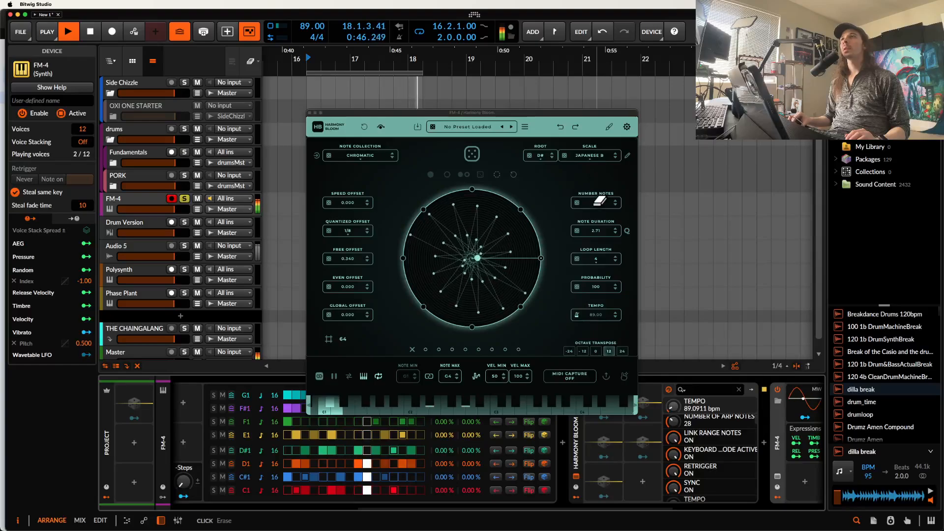
{"action": "left_click_drag", "start_coordinate": [595, 203], "coordinate": [590, 227]}
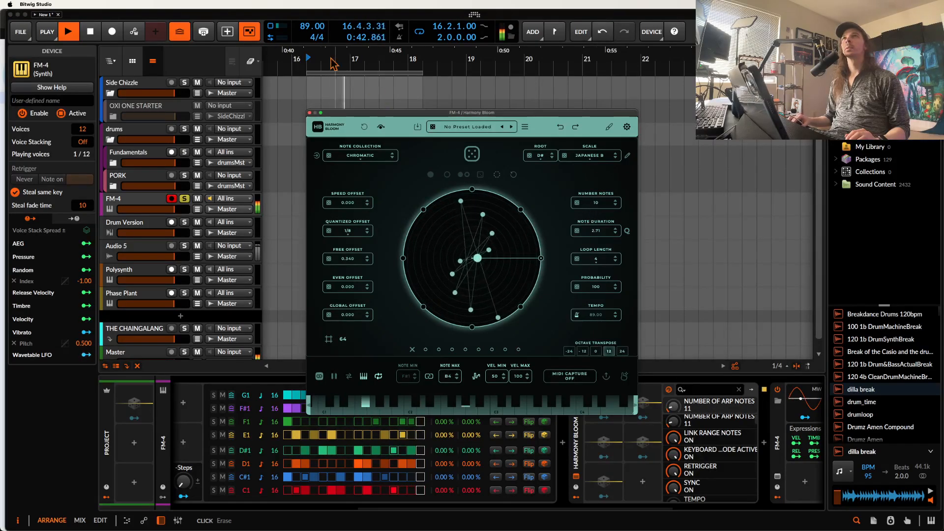
{"action": "left_click_drag", "start_coordinate": [313, 26], "coordinate": [313, 45]}
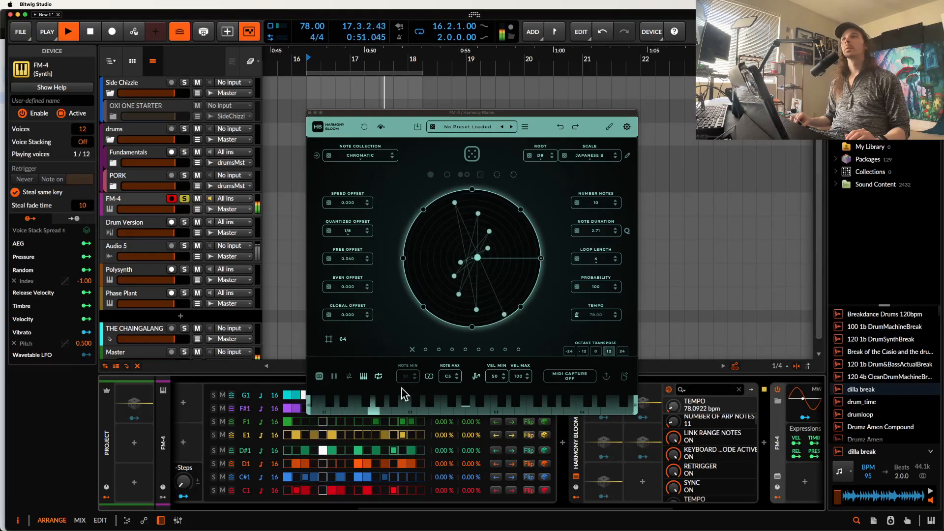
Set the FM-4 amplitude envelope release to about 47% and Harmony Bloom's Even Offset to 0.949.
{"action": "scroll", "coordinate": [443, 443], "scroll_direction": "right", "scroll_amount": 5}
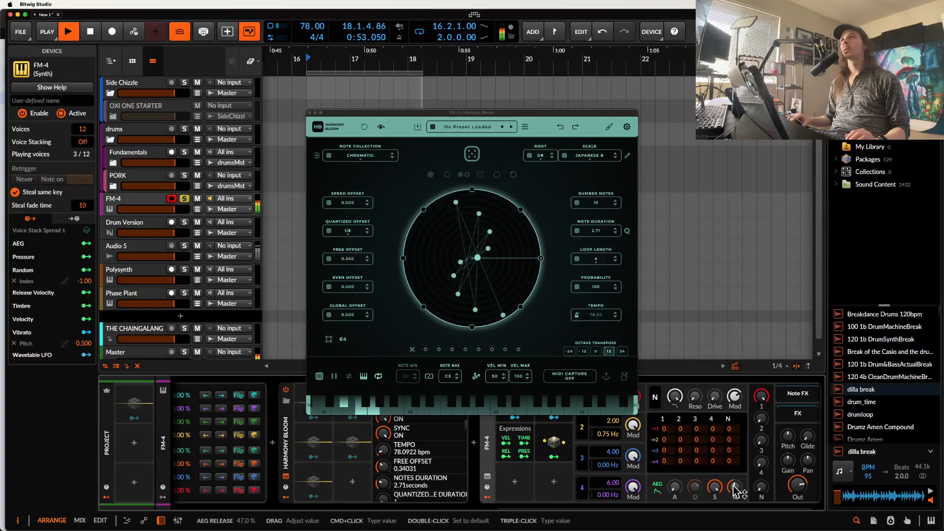
{"action": "scroll", "coordinate": [294, 459], "scroll_direction": "left", "scroll_amount": 5}
{"action": "scroll", "coordinate": [293, 459], "scroll_direction": "right", "scroll_amount": 8}
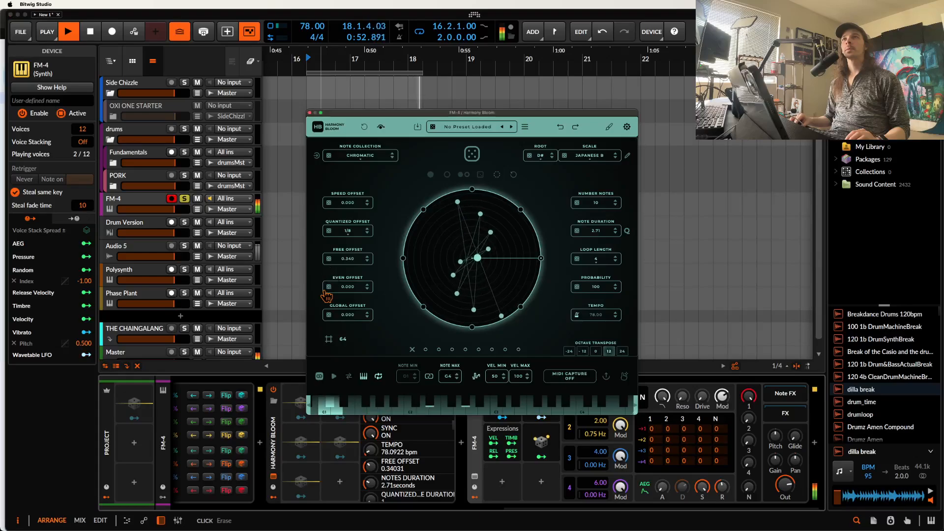
{"action": "scroll", "coordinate": [332, 294], "scroll_direction": "up", "scroll_amount": 5}
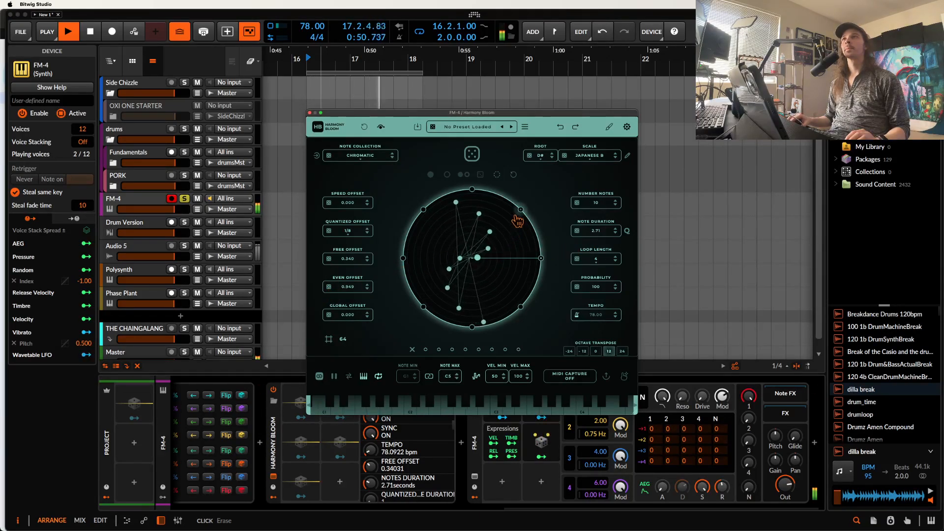
Select the Melody Version Stepwise device to examine its sequence and toggle Harmony Bloom's playback.
{"action": "left_click", "coordinate": [251, 474]}
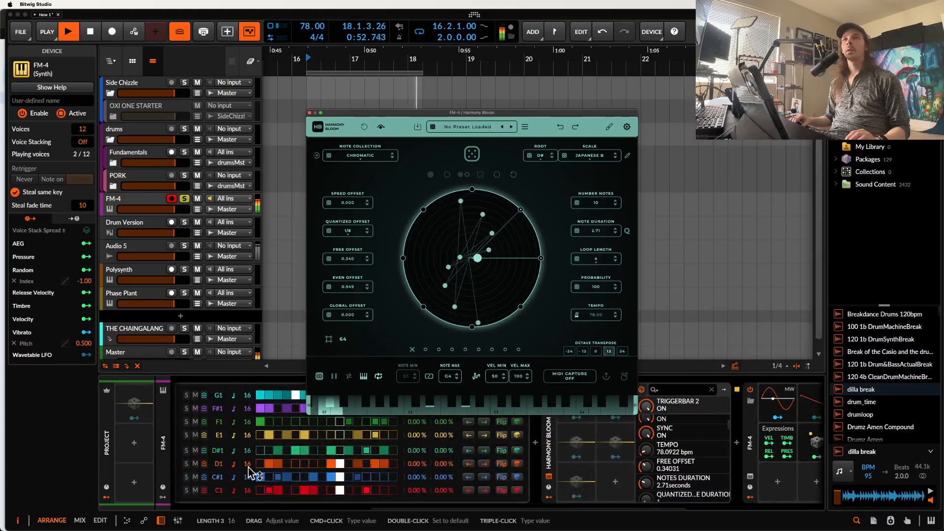
{"action": "left_click", "coordinate": [194, 437]}
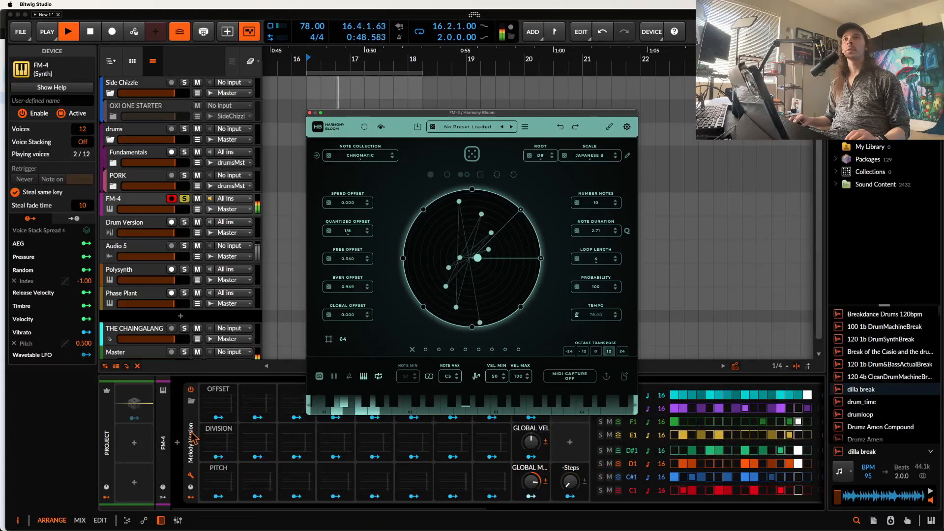
{"action": "left_click", "coordinate": [194, 437]}
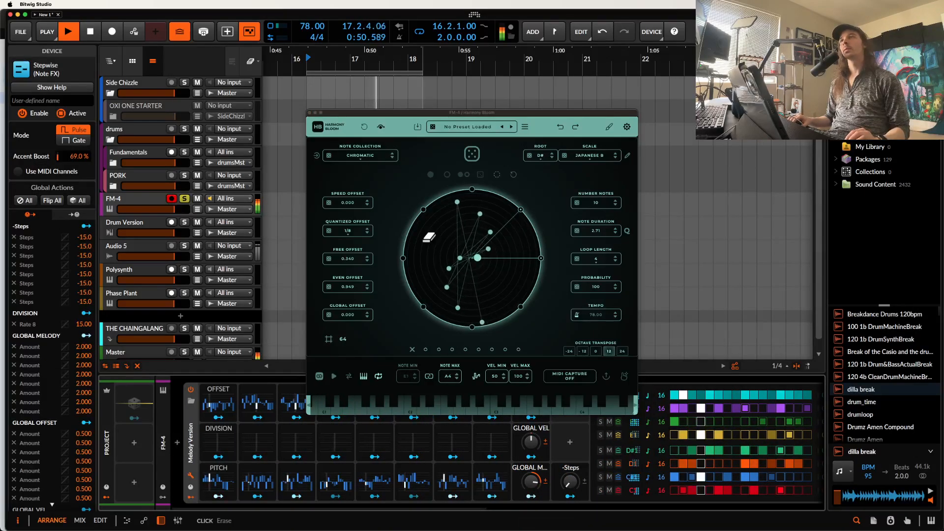
{"action": "left_click", "coordinate": [334, 376]}
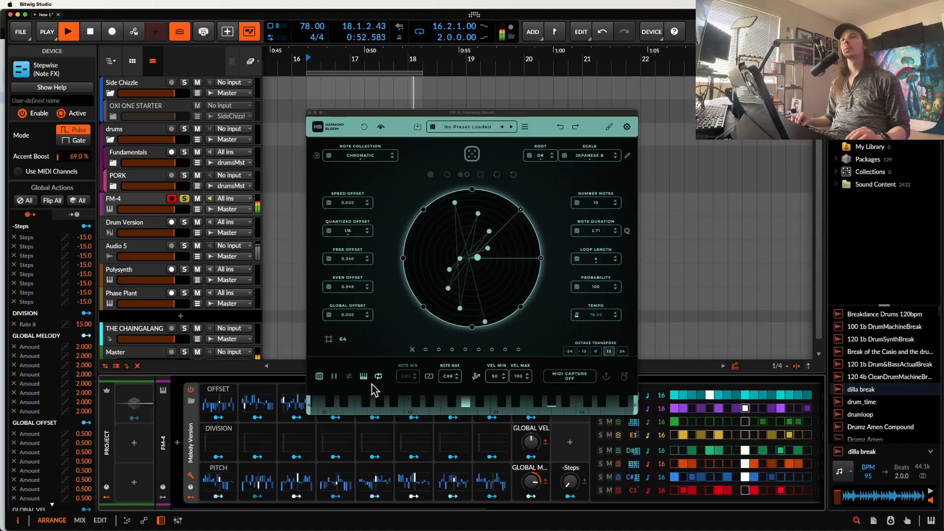
Insert the BEAM plug-in after the FM-4 in the device chain.
{"action": "scroll", "coordinate": [375, 452], "scroll_direction": "right", "scroll_amount": 5}
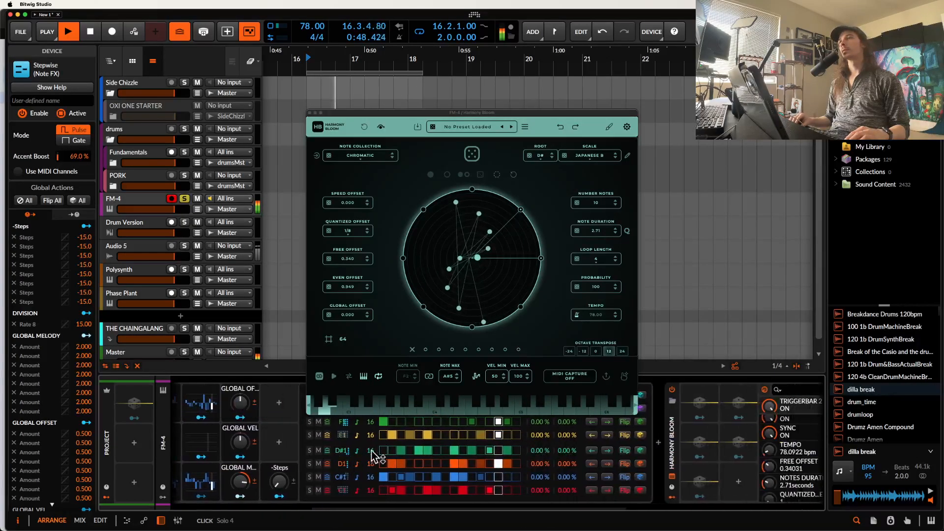
{"action": "scroll", "coordinate": [375, 455], "scroll_direction": "right", "scroll_amount": 7}
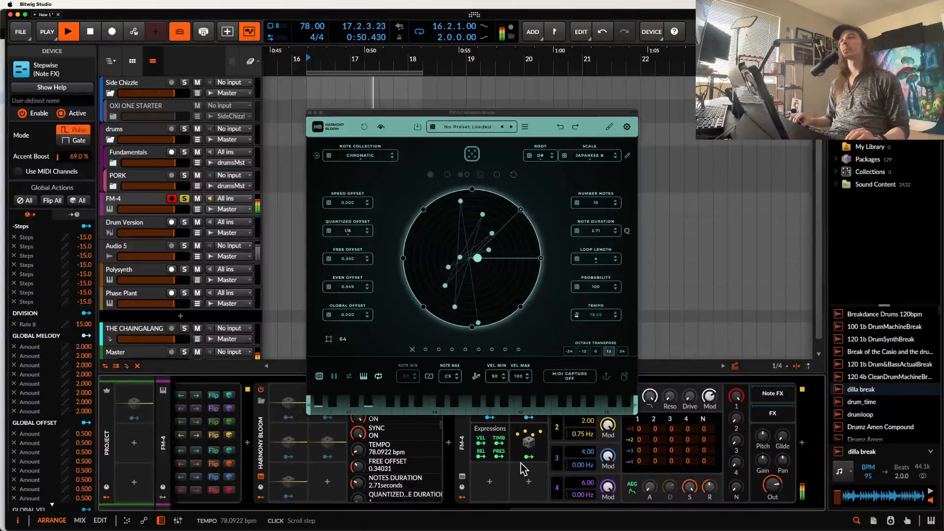
{"action": "mouse_move", "coordinate": [709, 486]}
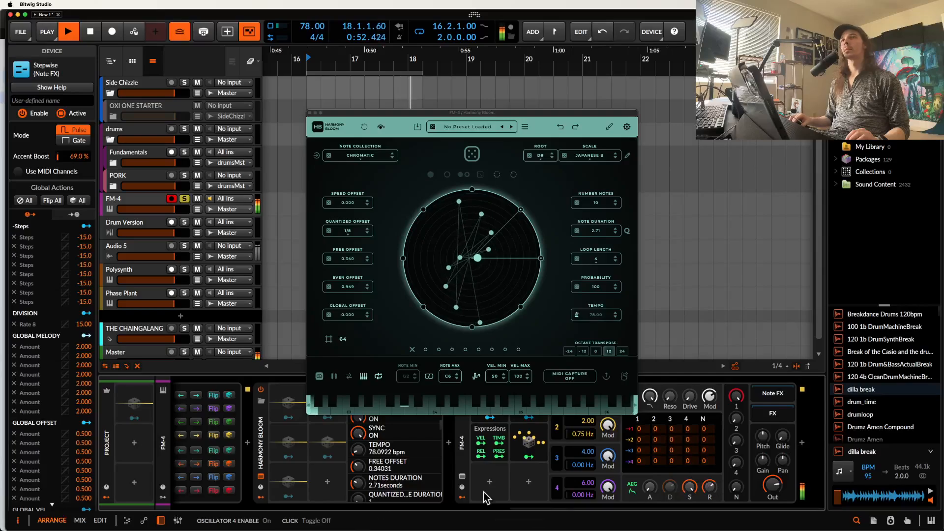
{"action": "left_click", "coordinate": [802, 444]}
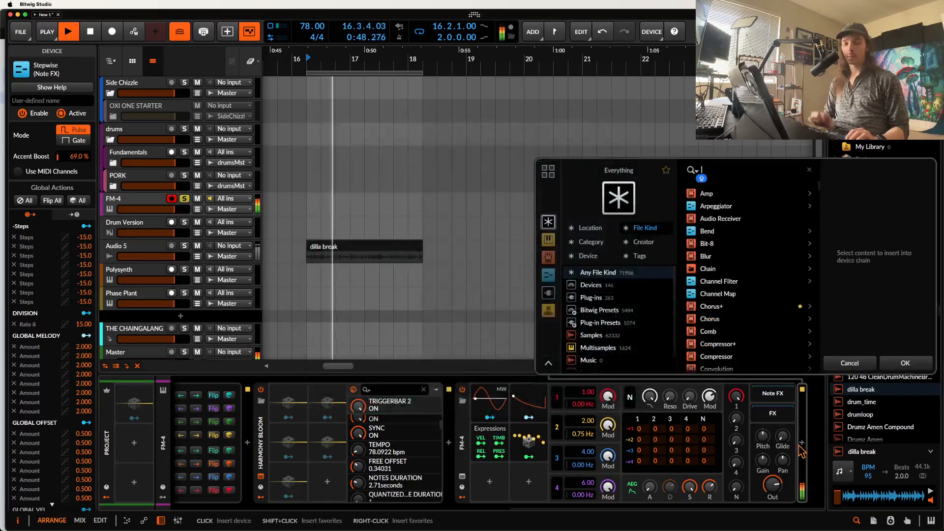
{"action": "type", "text": "BEAM"}
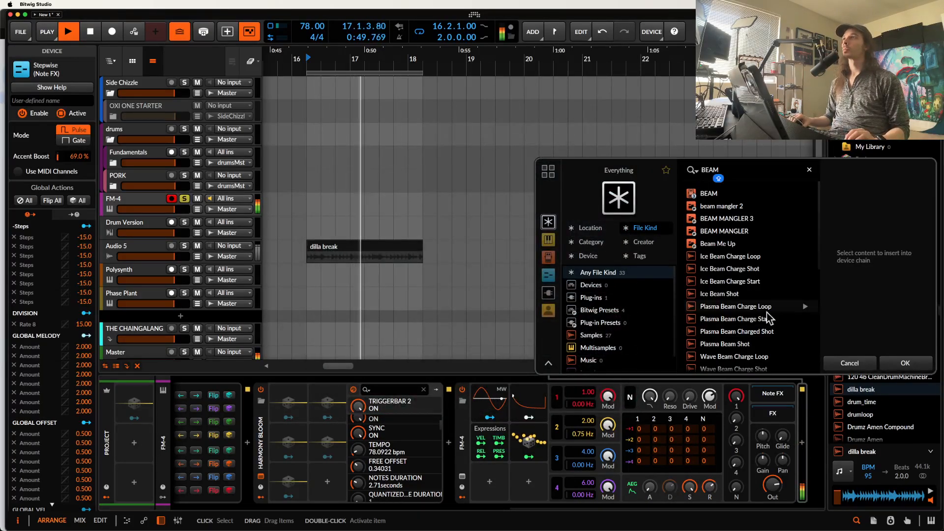
{"action": "left_click", "coordinate": [710, 194]}
{"action": "left_click", "coordinate": [904, 363]}
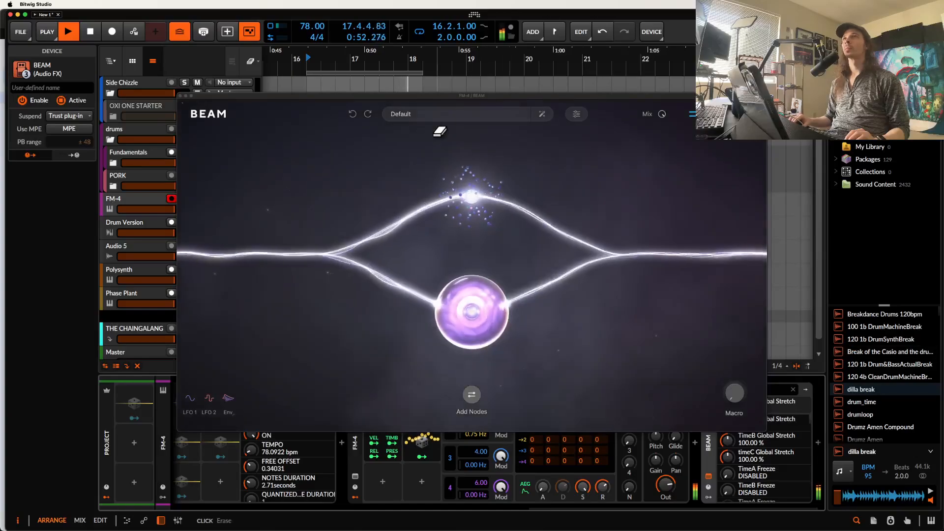
Remove the default Grains and Space nodes from BEAM so the signal path is empty.
{"action": "left_click", "coordinate": [509, 250]}
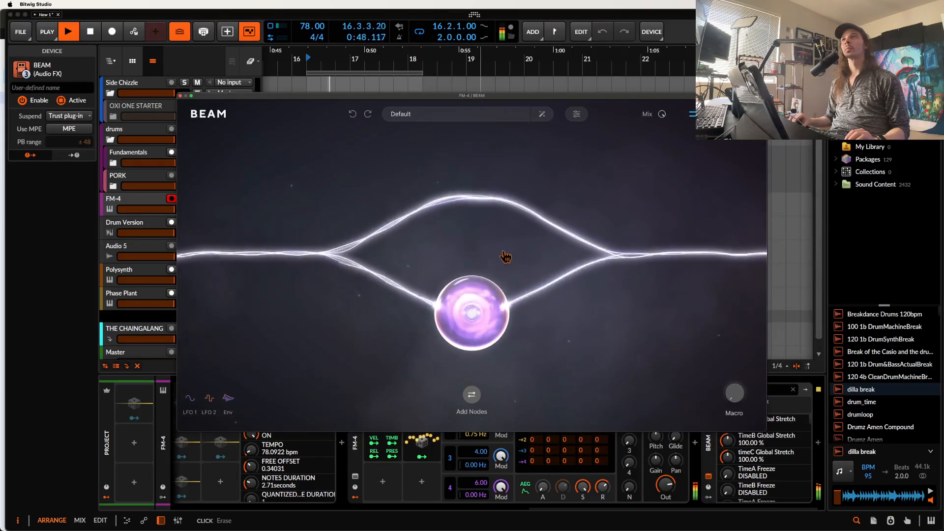
{"action": "left_click", "coordinate": [484, 310]}
{"action": "left_click", "coordinate": [504, 321]}
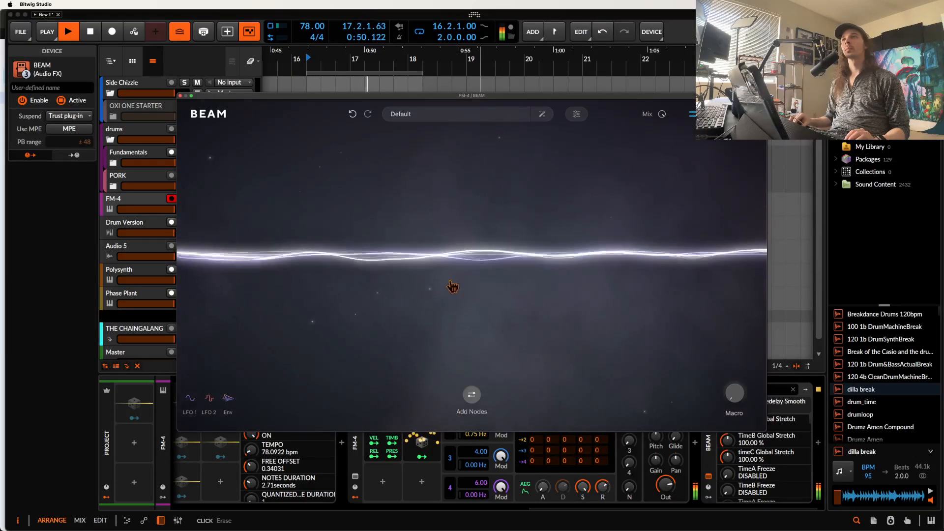
Add a Volt node to the empty beam, review its controls and close them.
{"action": "left_click", "coordinate": [473, 394]}
{"action": "left_click_drag", "start_coordinate": [534, 383], "coordinate": [511, 315]}
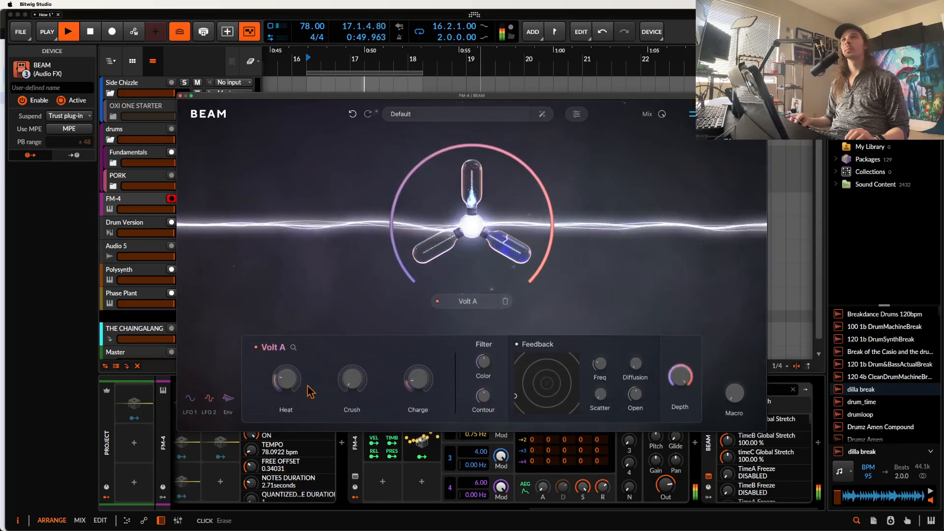
{"action": "mouse_move", "coordinate": [297, 385]}
{"action": "left_click", "coordinate": [355, 309]}
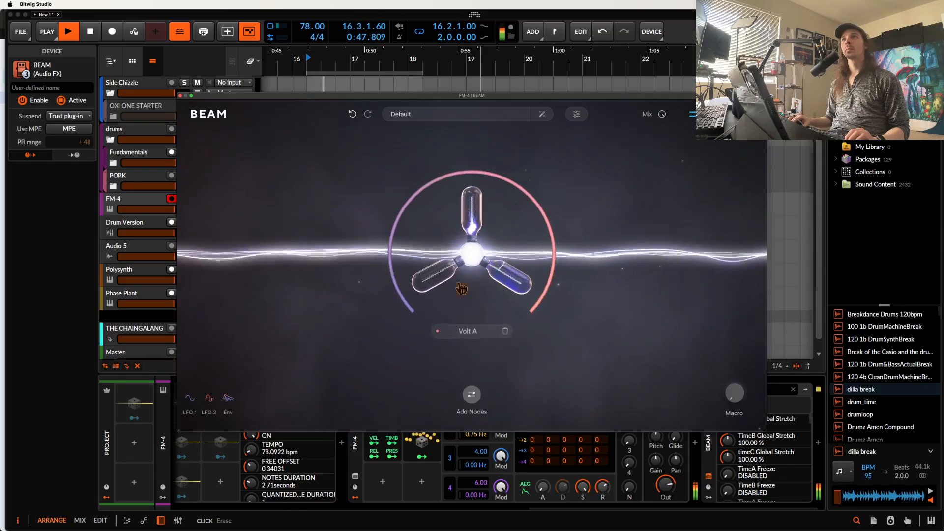
Add a Grains node before Volt, sync its rate to tempo and give the grains a rectangular shape.
{"action": "left_click", "coordinate": [472, 395]}
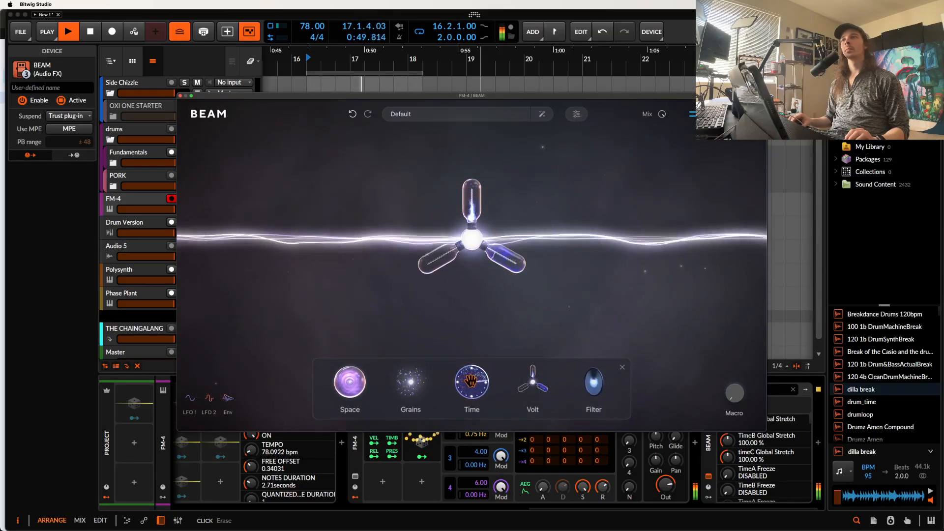
{"action": "left_click_drag", "start_coordinate": [411, 381], "coordinate": [396, 263]}
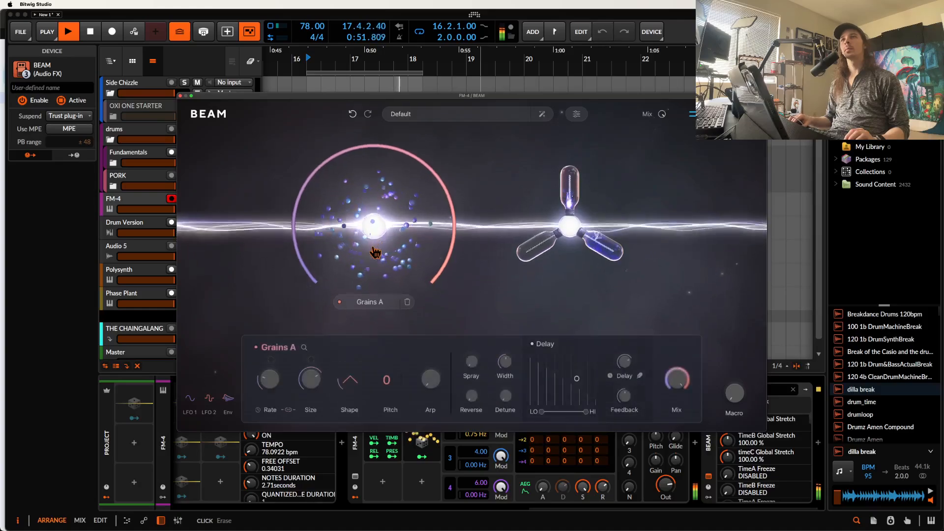
{"action": "left_click", "coordinate": [289, 411]}
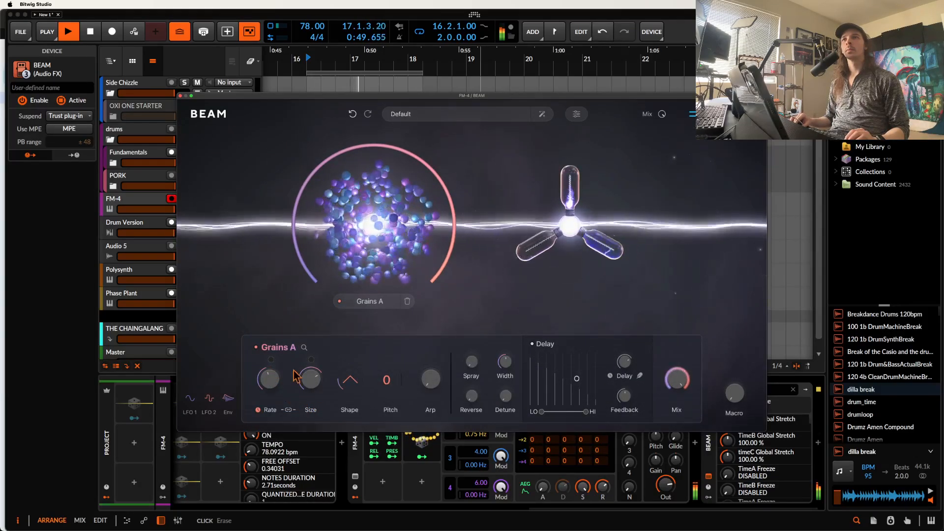
{"action": "left_click", "coordinate": [351, 383]}
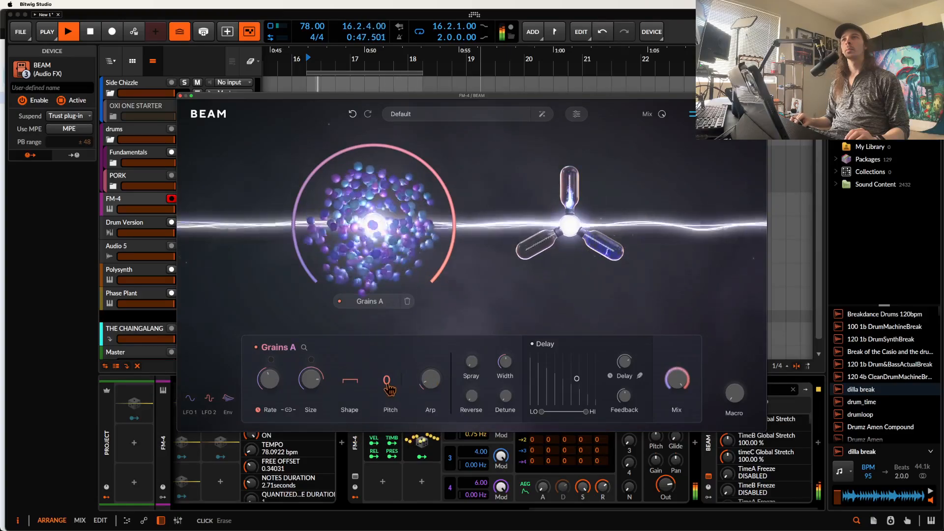
{"action": "left_click", "coordinate": [687, 280]}
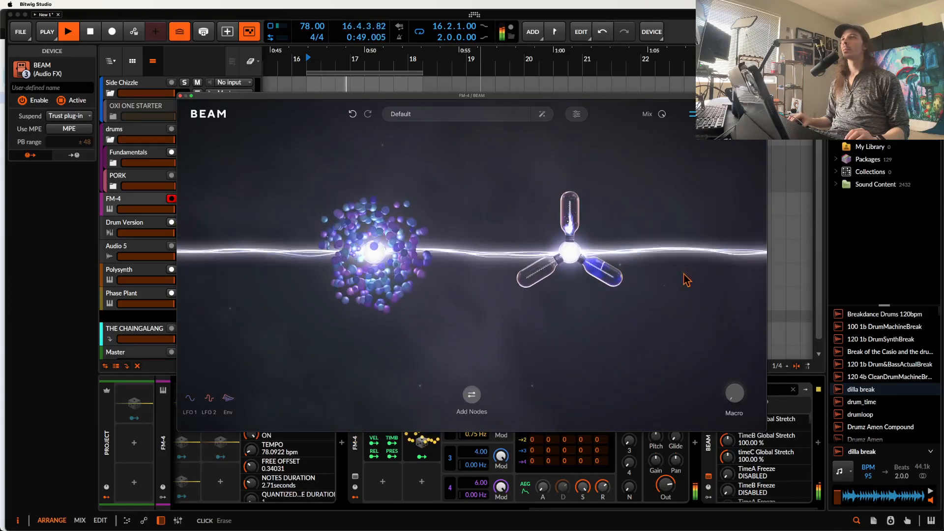
Add a Space node after Volt and a lowpass Filter node before Grains with its cutoff at 707 Hz.
{"action": "left_click", "coordinate": [472, 396]}
{"action": "left_click_drag", "start_coordinate": [339, 393], "coordinate": [654, 249]}
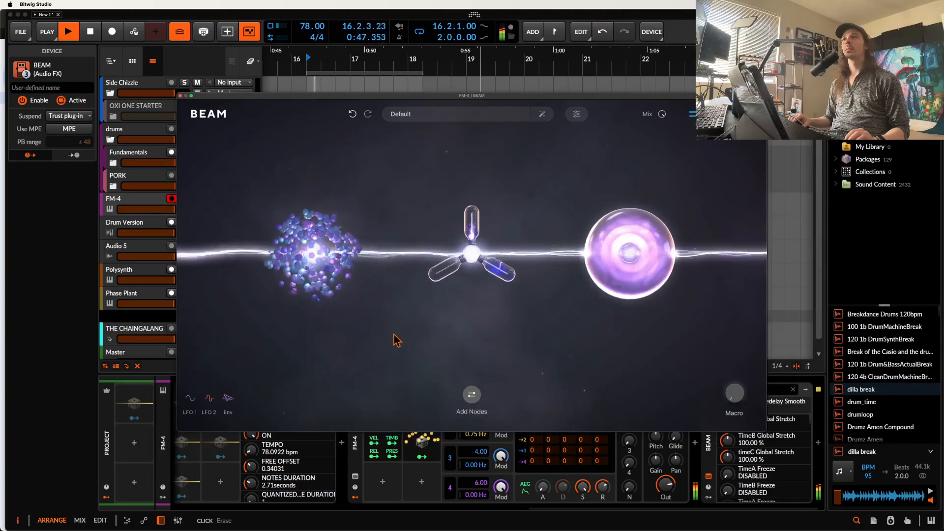
{"action": "left_click", "coordinate": [471, 394]}
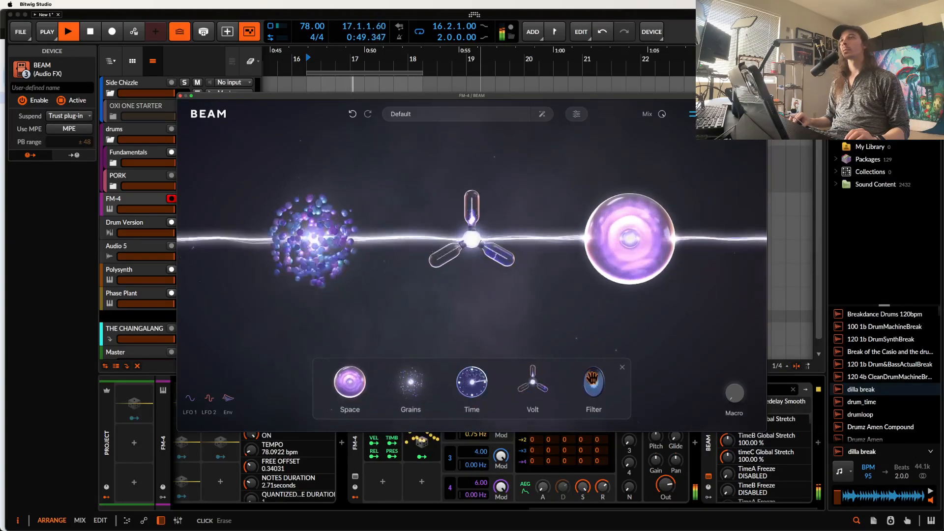
{"action": "left_click_drag", "start_coordinate": [541, 374], "coordinate": [236, 240]}
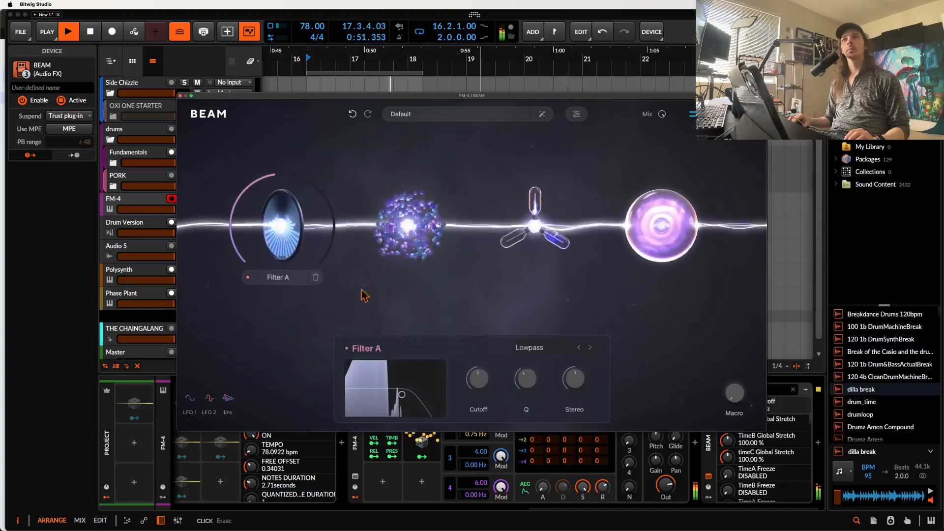
{"action": "left_click_drag", "start_coordinate": [475, 378], "coordinate": [472, 384]}
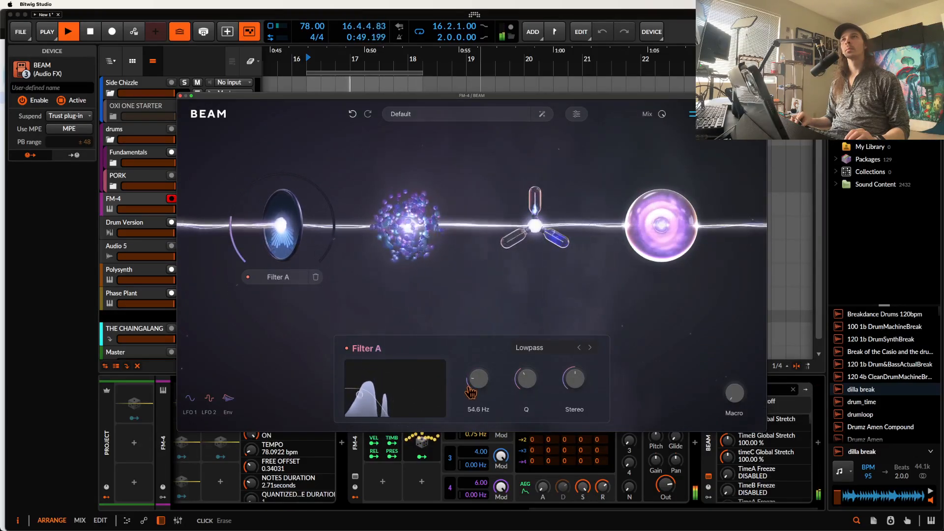
{"action": "left_click_drag", "start_coordinate": [471, 391], "coordinate": [470, 387]}
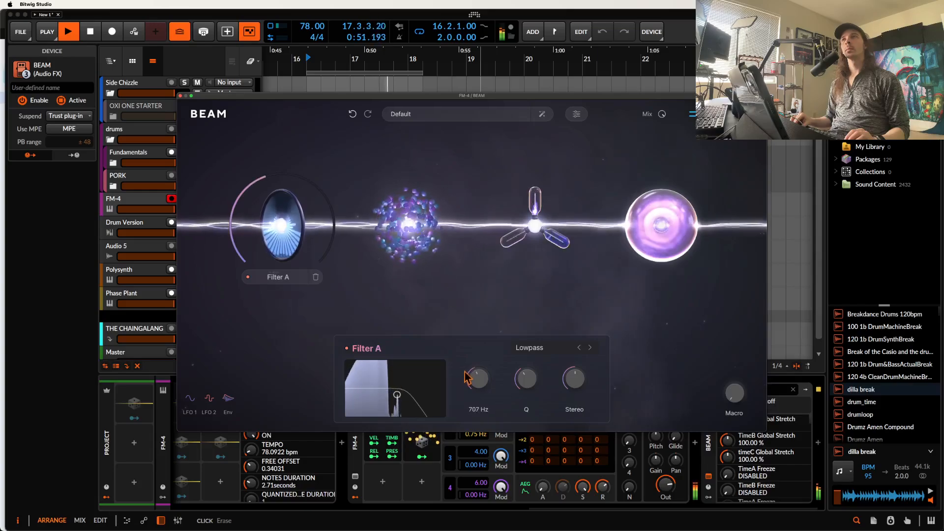
Move the Volt node to the end of the chain after Space and increase its Crush.
{"action": "left_click_drag", "start_coordinate": [536, 238], "coordinate": [709, 264]}
{"action": "left_click", "coordinate": [663, 261]}
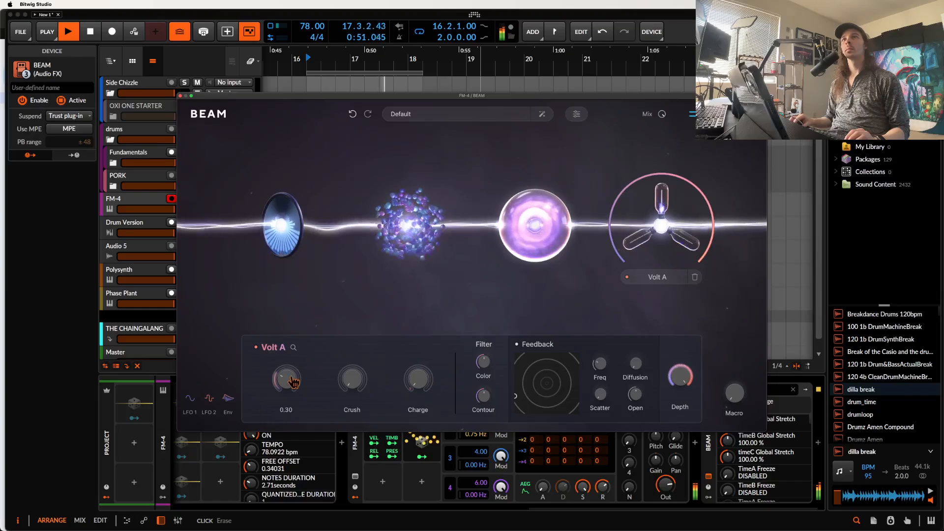
{"action": "mouse_move", "coordinate": [350, 377]}
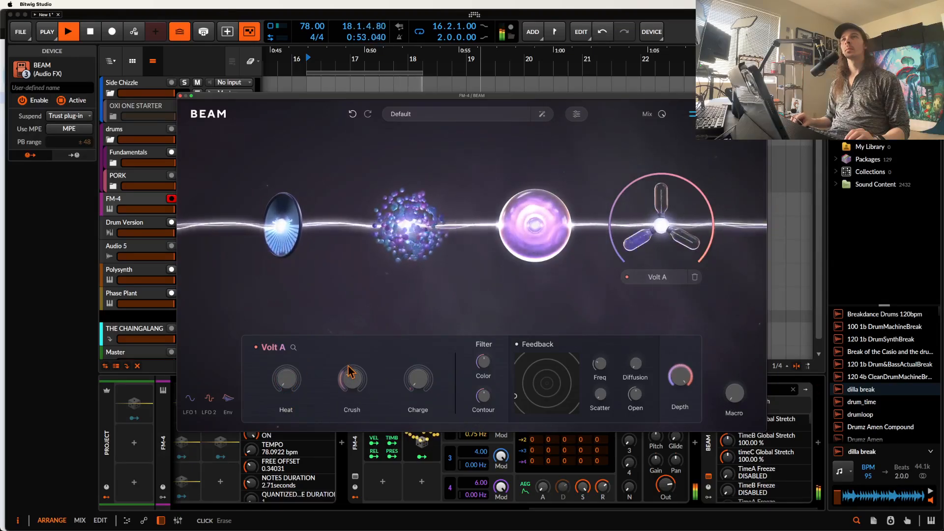
{"action": "left_click", "coordinate": [282, 248]}
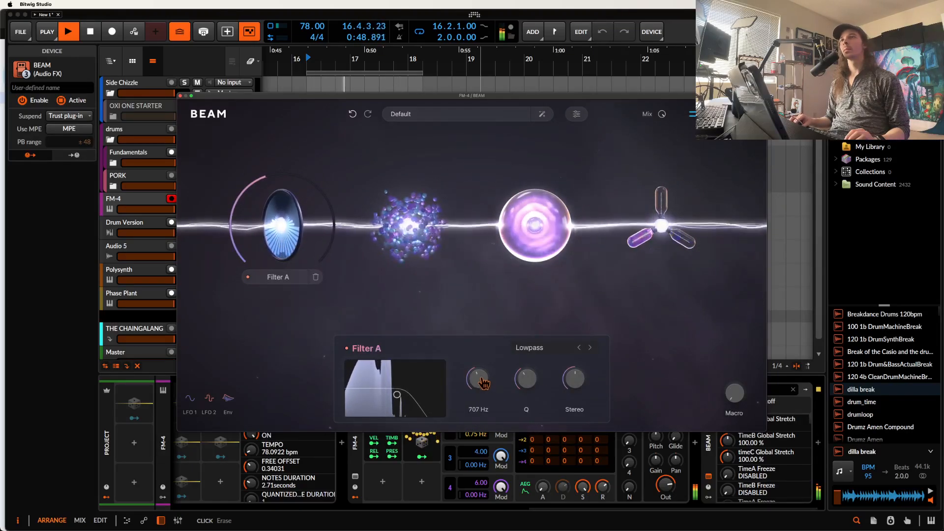
{"action": "left_click", "coordinate": [420, 230]}
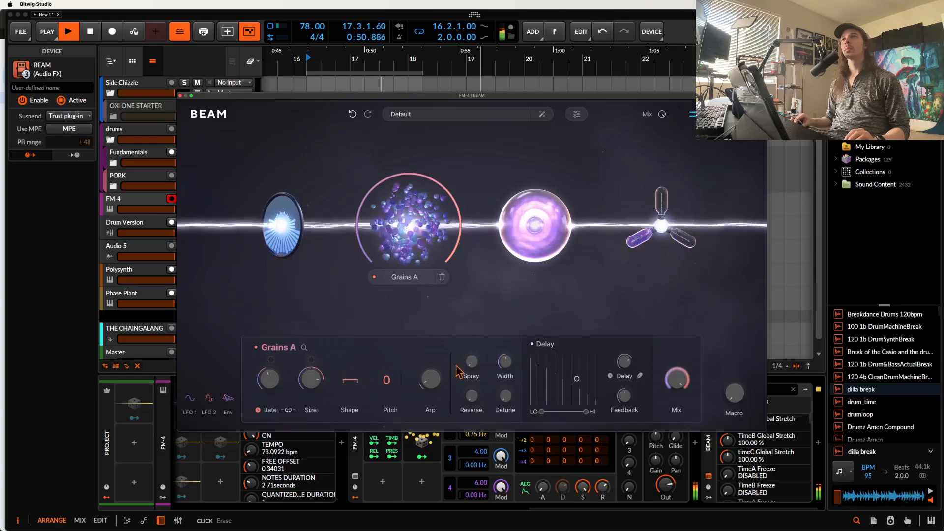
Raise the Volt node's Charge and set its feedback Open amount to 0.23.
{"action": "left_click", "coordinate": [660, 262]}
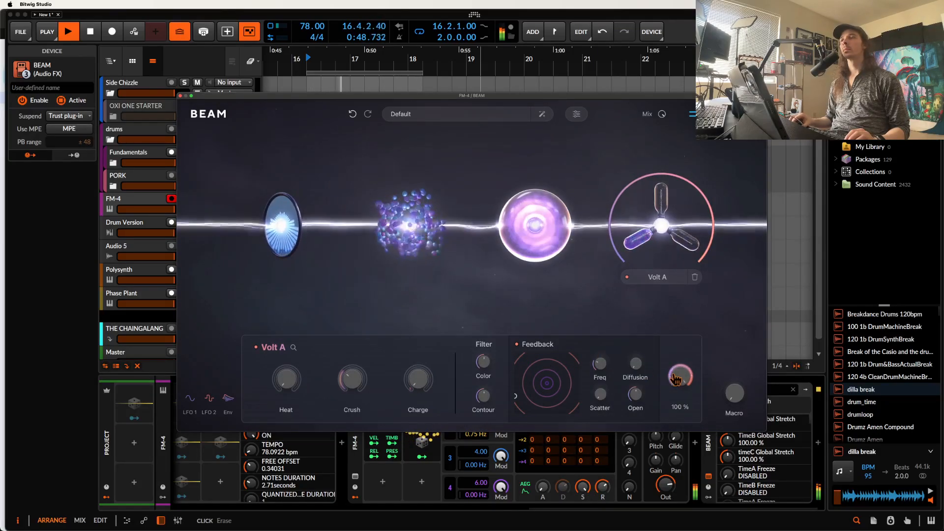
{"action": "left_click_drag", "start_coordinate": [517, 401], "coordinate": [517, 420]}
{"action": "left_click", "coordinate": [428, 381]}
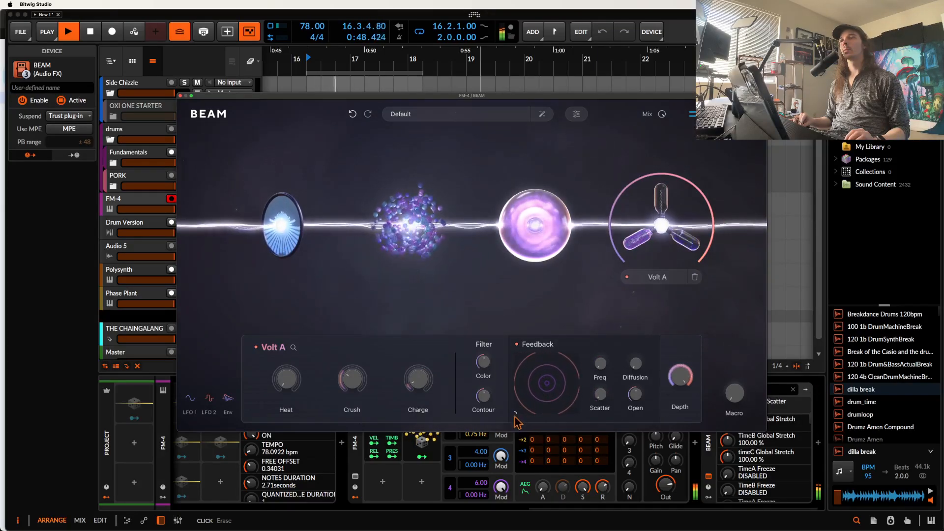
{"action": "left_click_drag", "start_coordinate": [632, 392], "coordinate": [641, 414]}
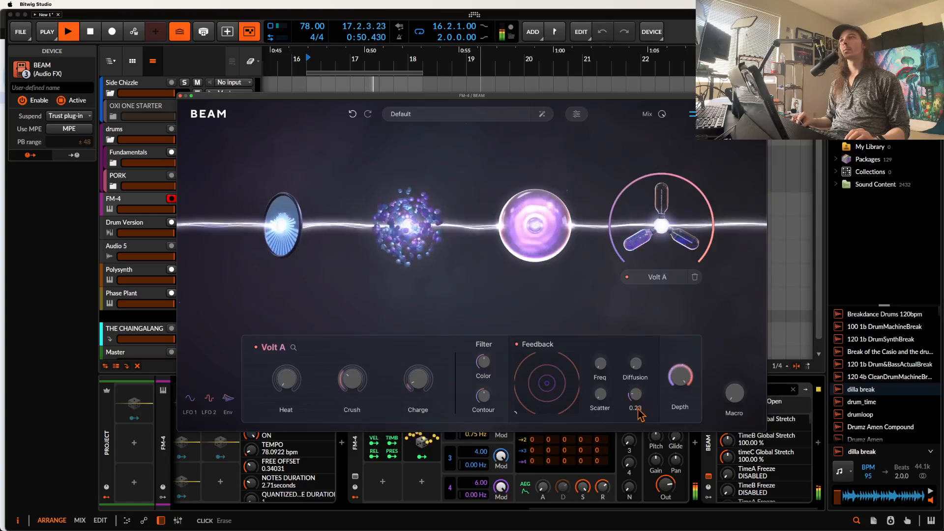
Place Volt's feedback point near the centre of its field and raise the feedback Diffusion.
{"action": "left_click_drag", "start_coordinate": [518, 415], "coordinate": [554, 380]}
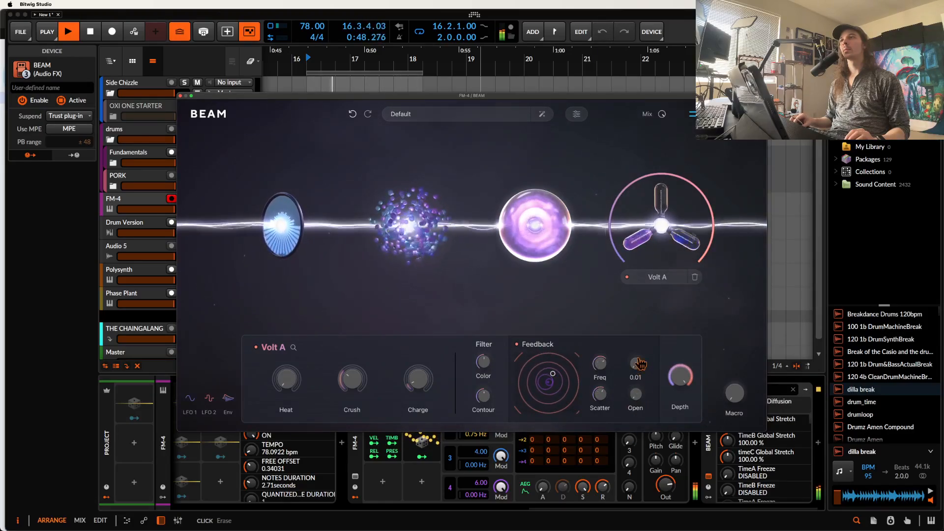
{"action": "left_click_drag", "start_coordinate": [635, 363], "coordinate": [637, 339]}
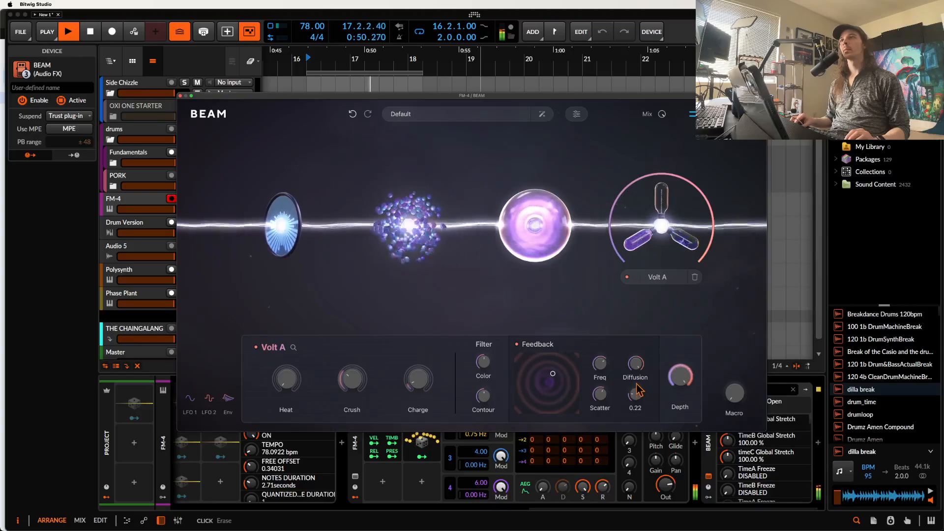
{"action": "left_click_drag", "start_coordinate": [554, 375], "coordinate": [544, 390]}
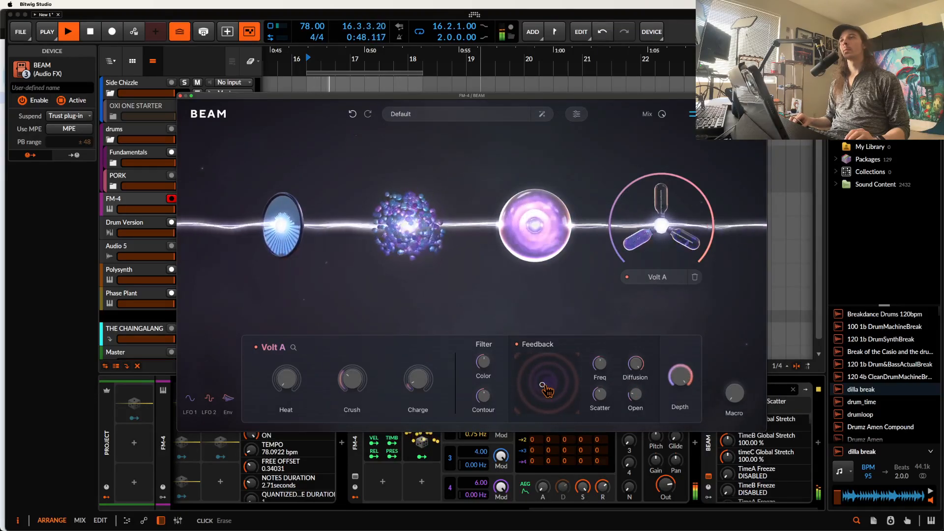
{"action": "left_click", "coordinate": [635, 402]}
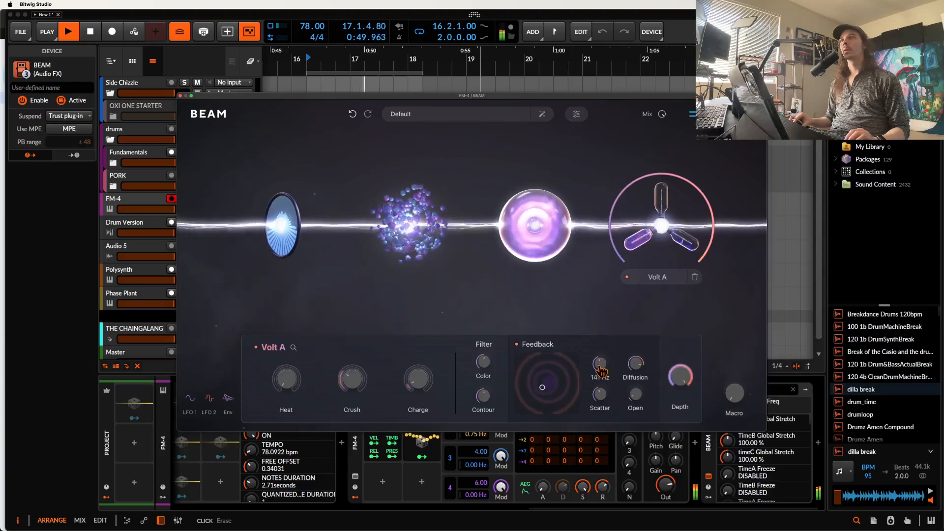
Split the beam into a parallel lower branch and add a Grains node there with its pitch shifted by 12.
{"action": "left_click", "coordinate": [456, 290]}
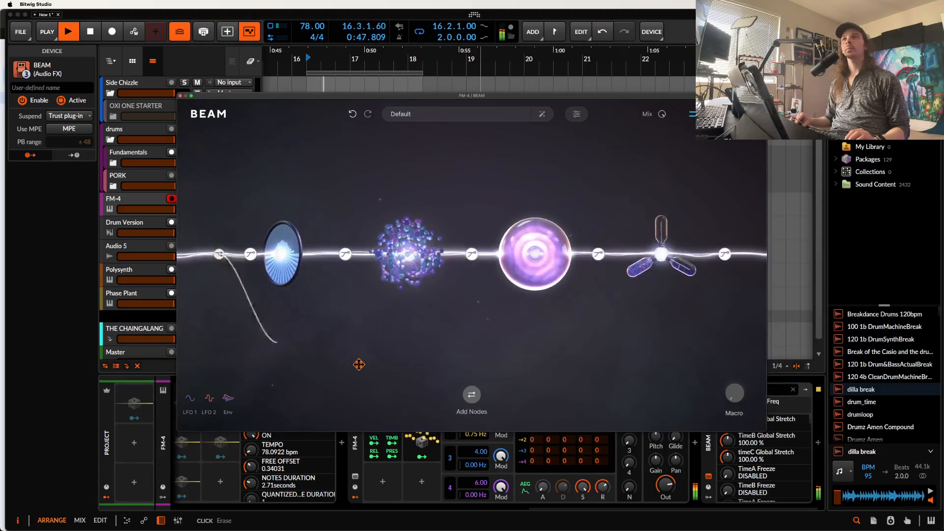
{"action": "left_click_drag", "start_coordinate": [359, 364], "coordinate": [726, 268]}
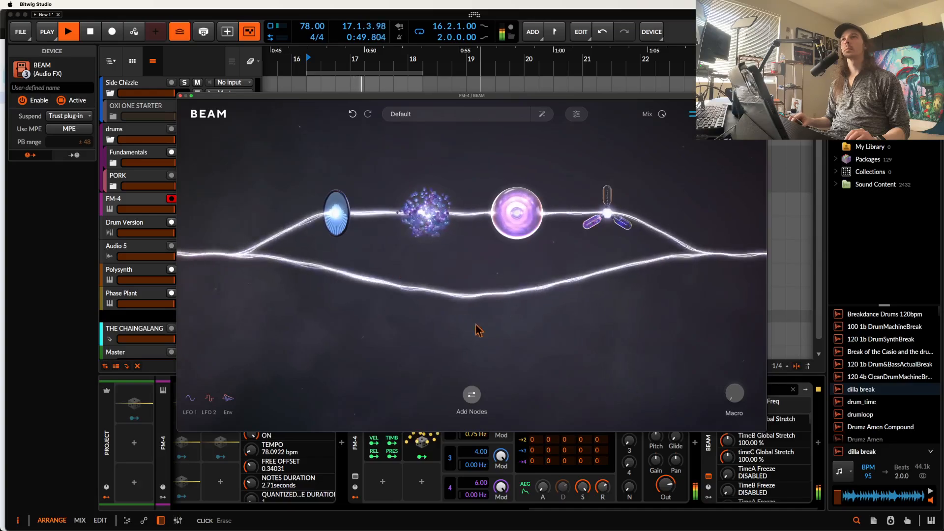
{"action": "left_click", "coordinate": [471, 395]}
{"action": "left_click_drag", "start_coordinate": [411, 381], "coordinate": [457, 281]}
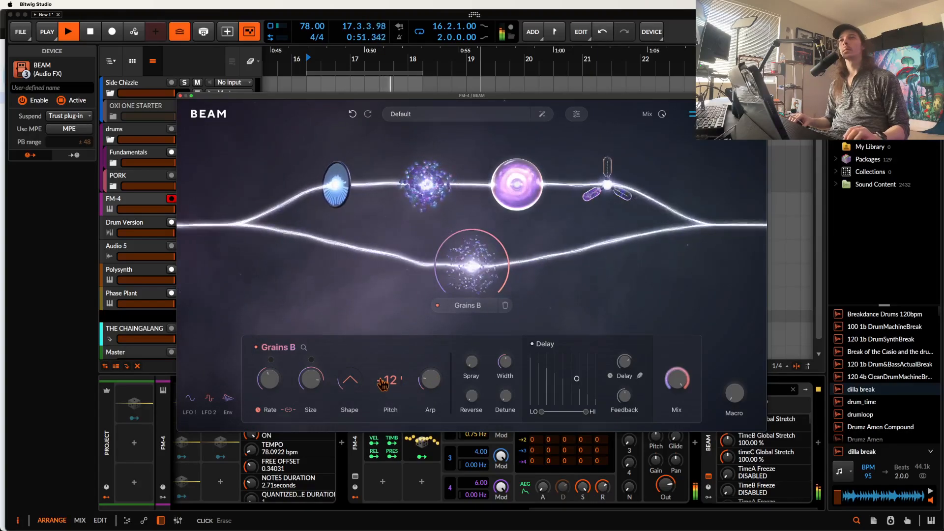
{"action": "left_click", "coordinate": [369, 298]}
Add a Space node after Grains on the lower branch.
{"action": "left_click", "coordinate": [472, 394]}
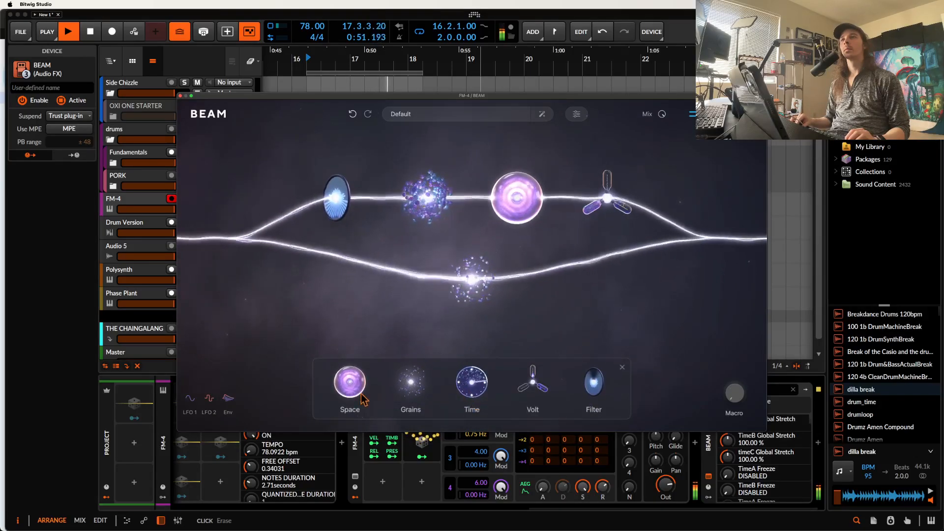
{"action": "left_click_drag", "start_coordinate": [349, 382], "coordinate": [585, 258]}
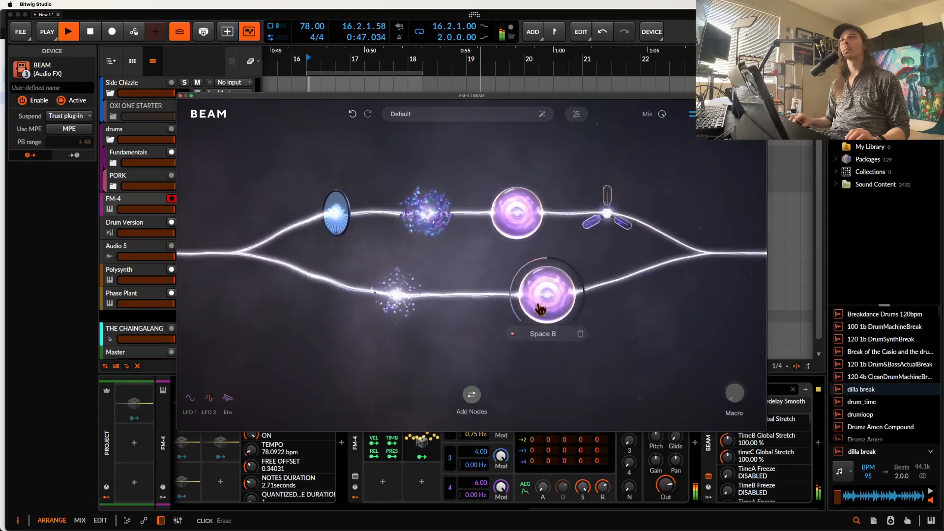
{"action": "left_click", "coordinate": [629, 317]}
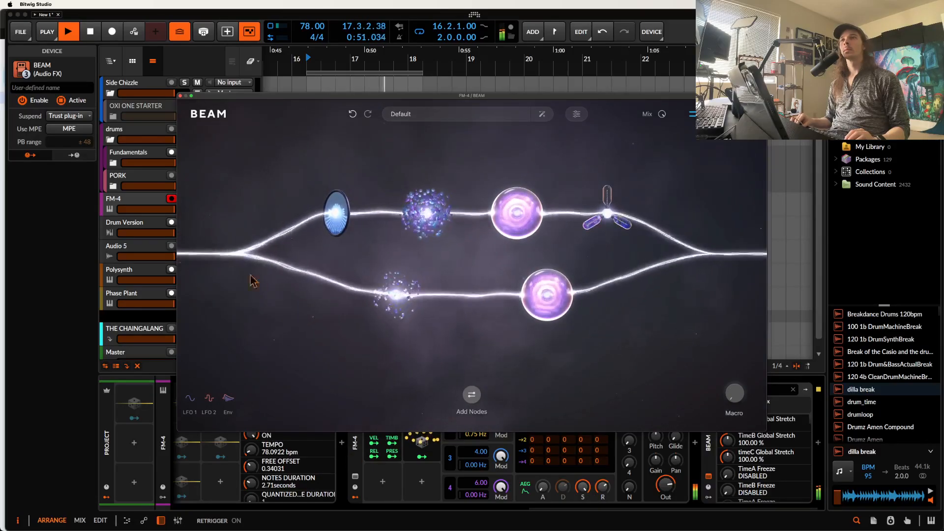
Move the BEAM window up to uncover the Harmony Bloom transport and stop the playback.
{"action": "scroll", "coordinate": [346, 460], "scroll_direction": "up", "scroll_amount": 5}
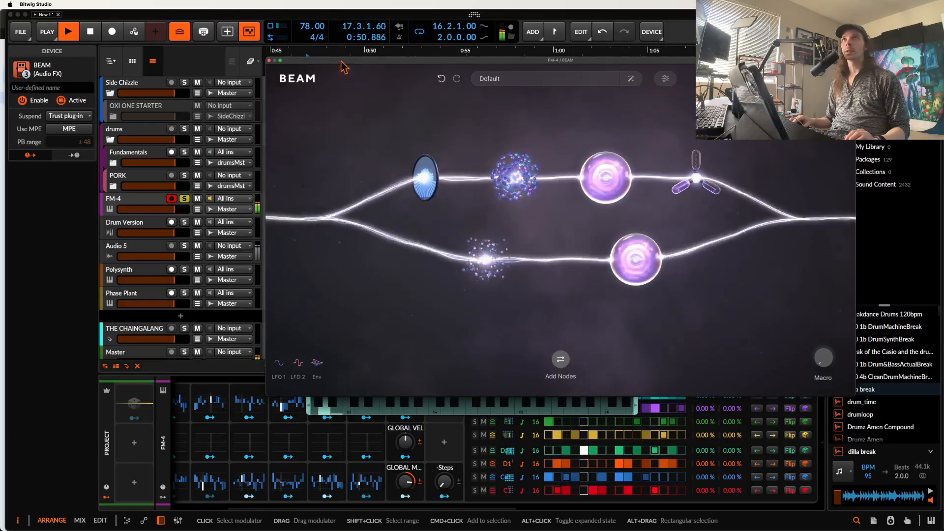
{"action": "left_click_drag", "start_coordinate": [341, 60], "coordinate": [299, 12]}
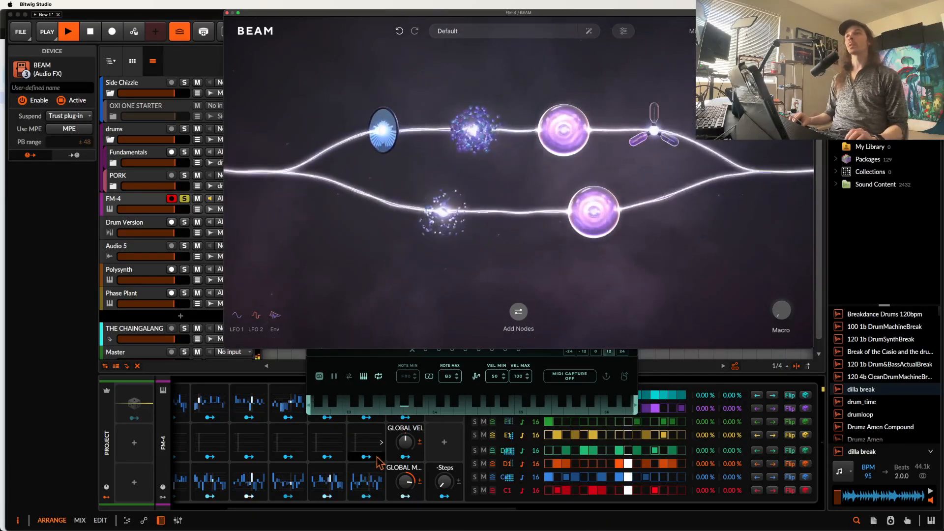
{"action": "left_click", "coordinate": [335, 378]}
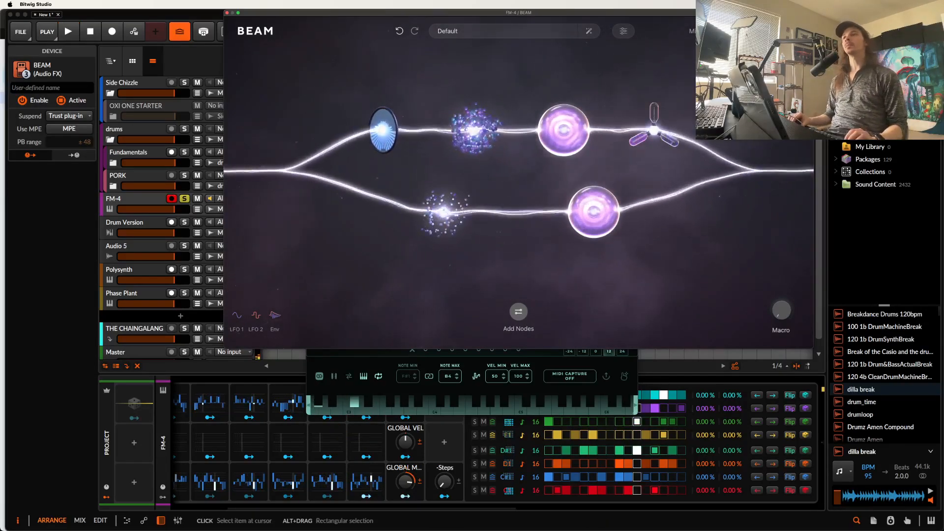
Switch the Mix modulation of both Space nodes, Space B and Space A, to unipolar.
{"action": "left_click", "coordinate": [594, 221]}
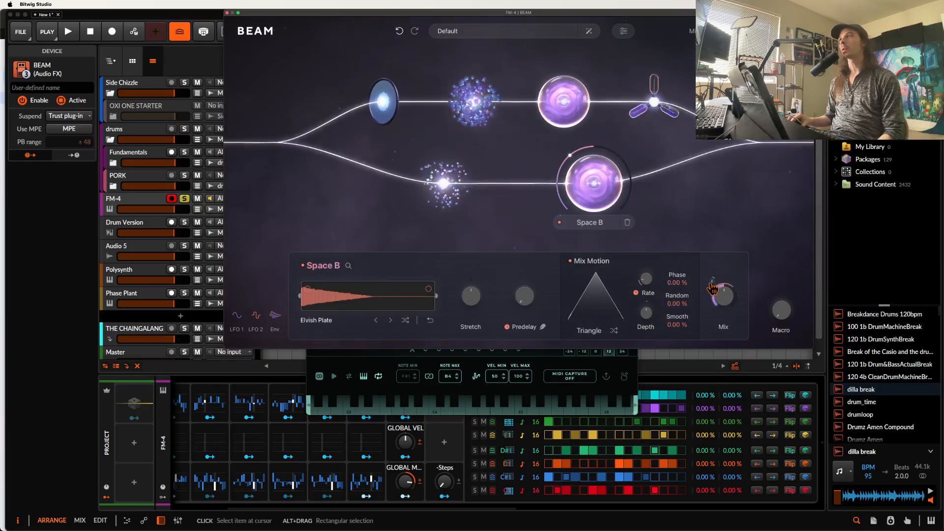
{"action": "right_click", "coordinate": [711, 289]}
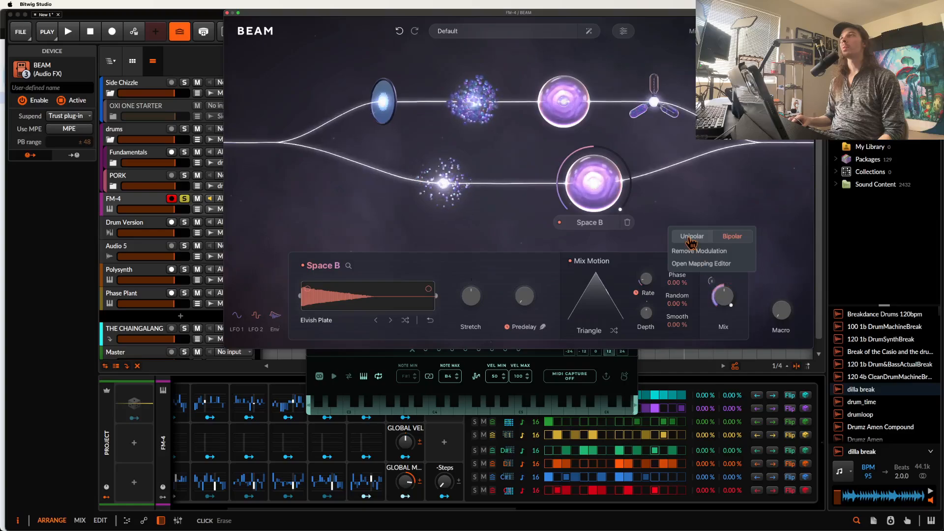
{"action": "left_click", "coordinate": [639, 139]}
{"action": "left_click", "coordinate": [564, 102]}
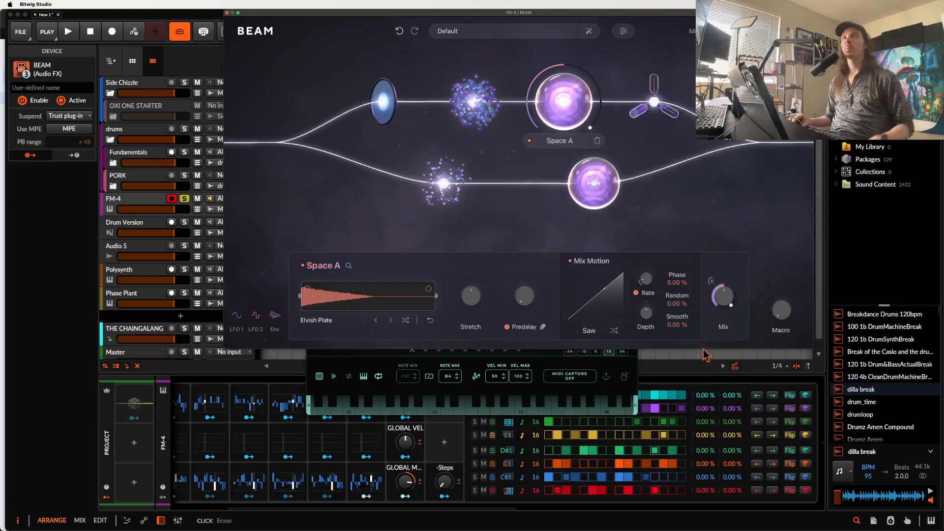
{"action": "right_click", "coordinate": [711, 287]}
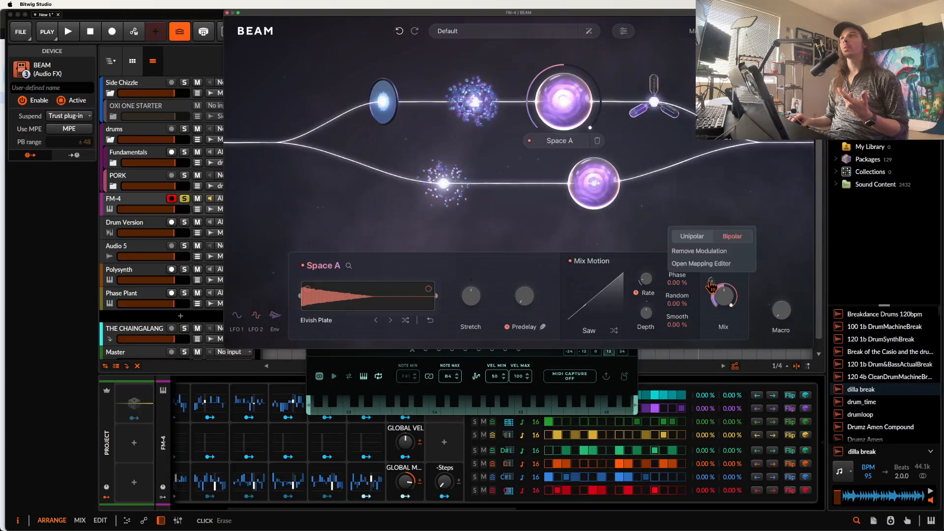
{"action": "left_click", "coordinate": [662, 210]}
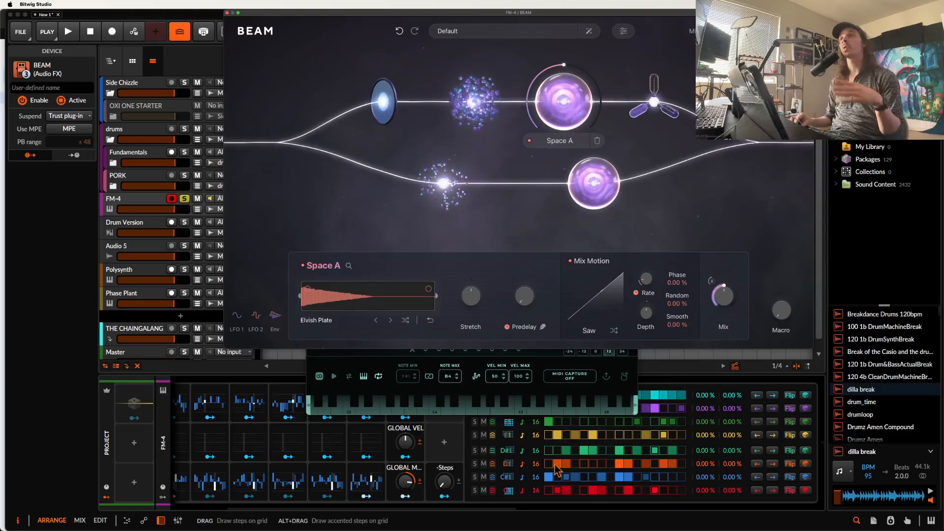
Shrink the BEAM window and close the Harmony Bloom window to clear the view of the sequencer lanes.
{"action": "left_click", "coordinate": [526, 455]}
{"action": "left_click", "coordinate": [525, 454]}
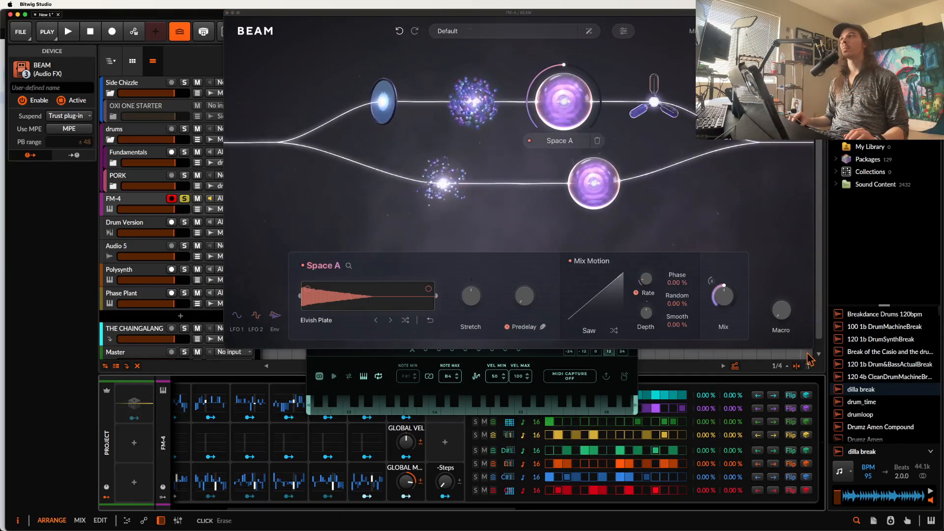
{"action": "left_click_drag", "start_coordinate": [808, 347], "coordinate": [725, 298]}
{"action": "left_click", "coordinate": [417, 338]}
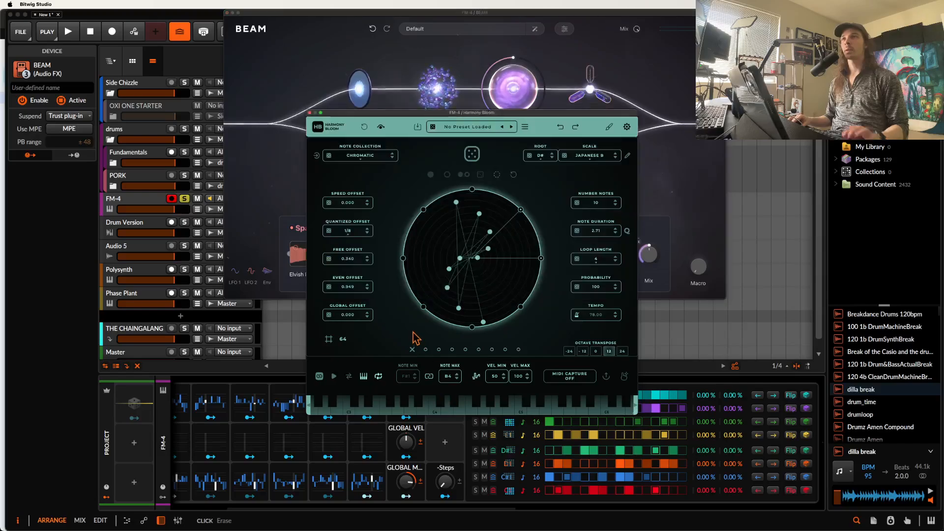
{"action": "left_click", "coordinate": [309, 113]}
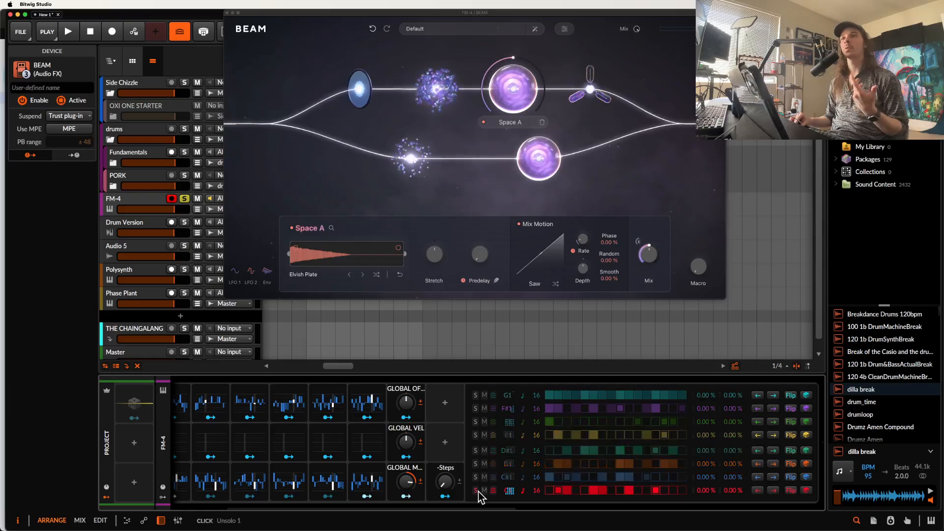
Mute the G1, F1, E1, D#1 and D1 sequencer lanes and start the playback.
{"action": "left_click", "coordinate": [484, 395]}
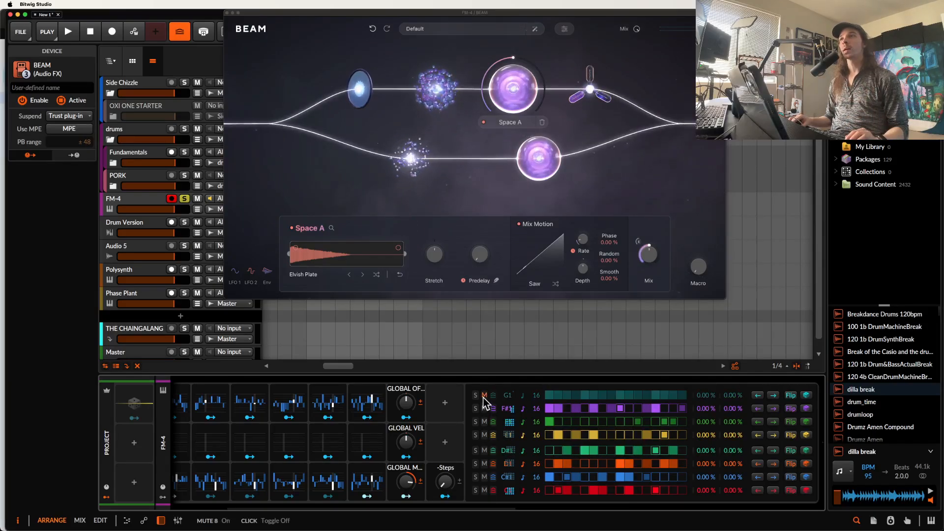
{"action": "left_click", "coordinate": [484, 421]}
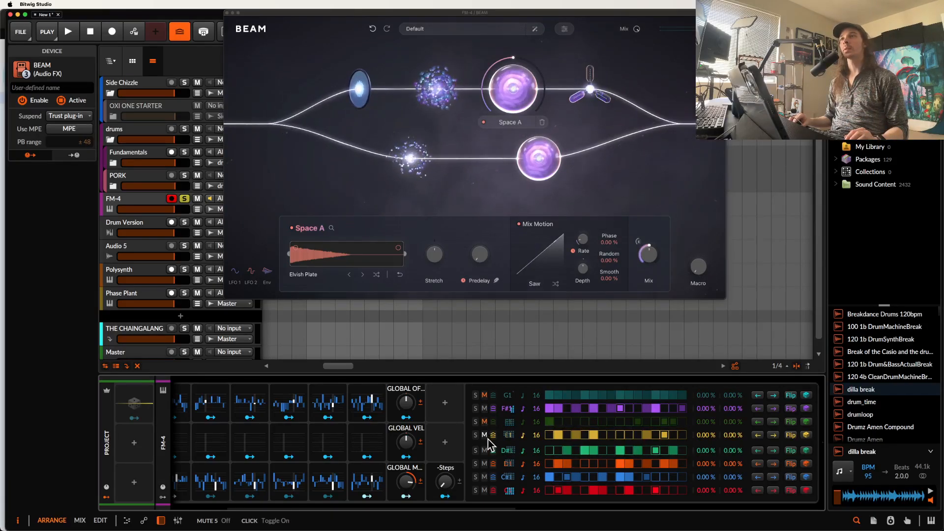
{"action": "left_click", "coordinate": [484, 434]}
{"action": "left_click", "coordinate": [484, 451]}
{"action": "left_click", "coordinate": [484, 463]}
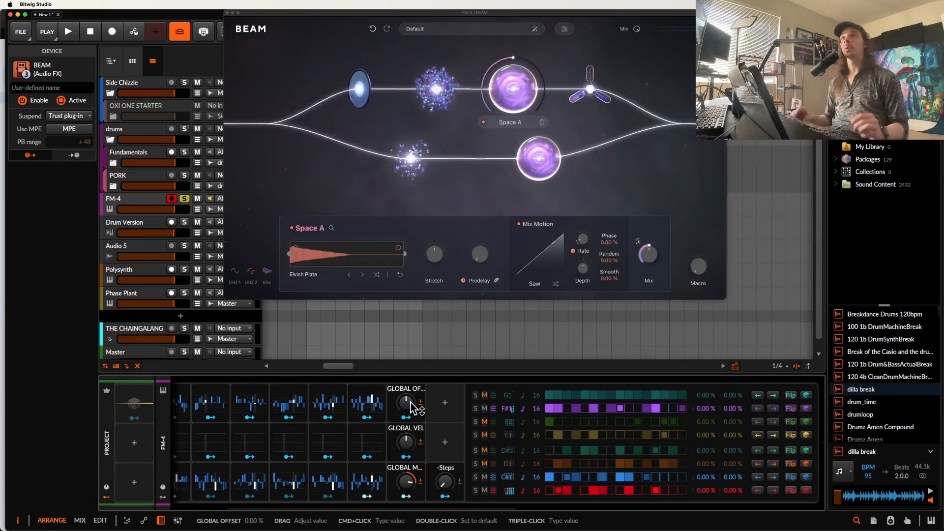
{"action": "key", "text": "space"}
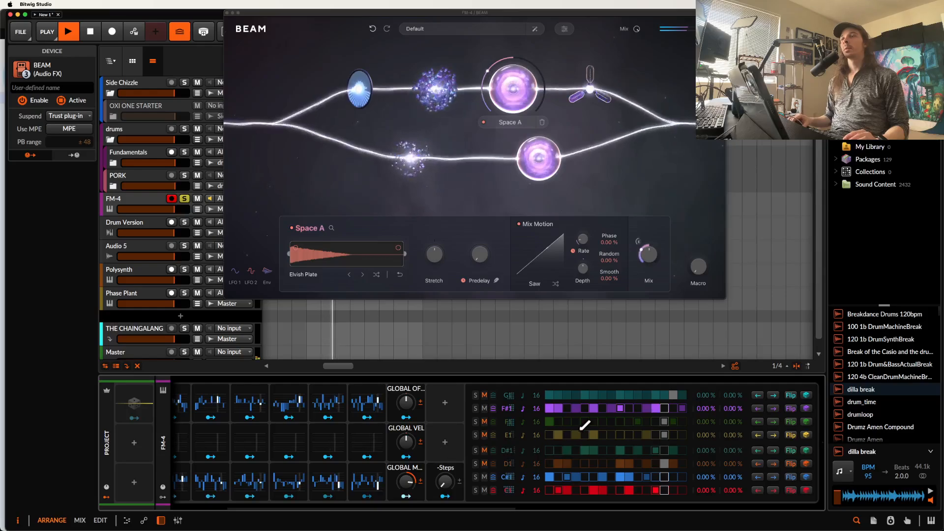
In Harmony Bloom, set the scale to Phrygian and lower the Free Offset to about 0.067, closing the plug-in window.
{"action": "scroll", "coordinate": [435, 471], "scroll_direction": "right", "scroll_amount": 6}
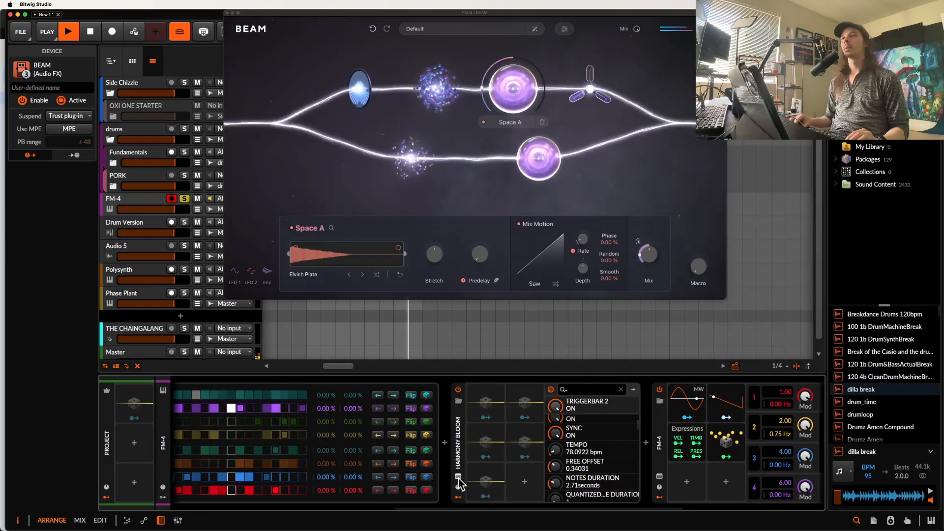
{"action": "left_click", "coordinate": [458, 476]}
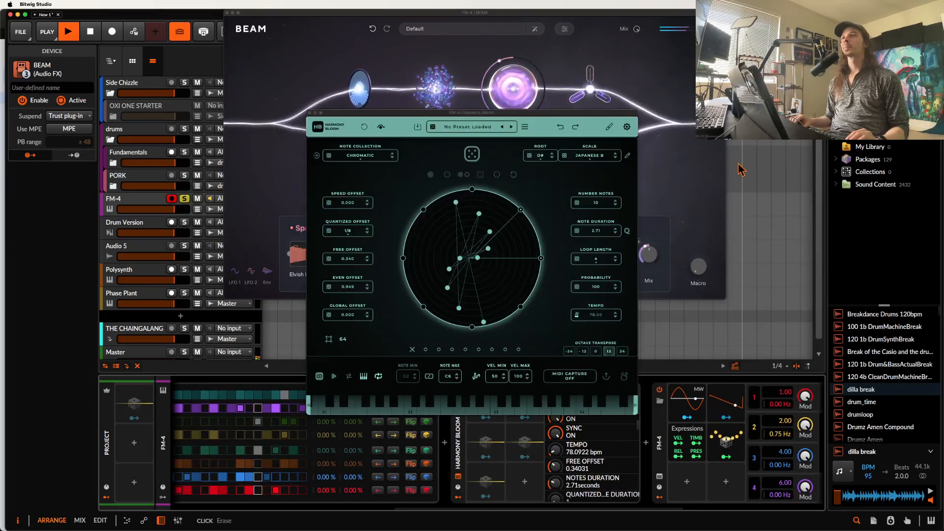
{"action": "left_click", "coordinate": [594, 157]}
{"action": "left_click", "coordinate": [600, 255]}
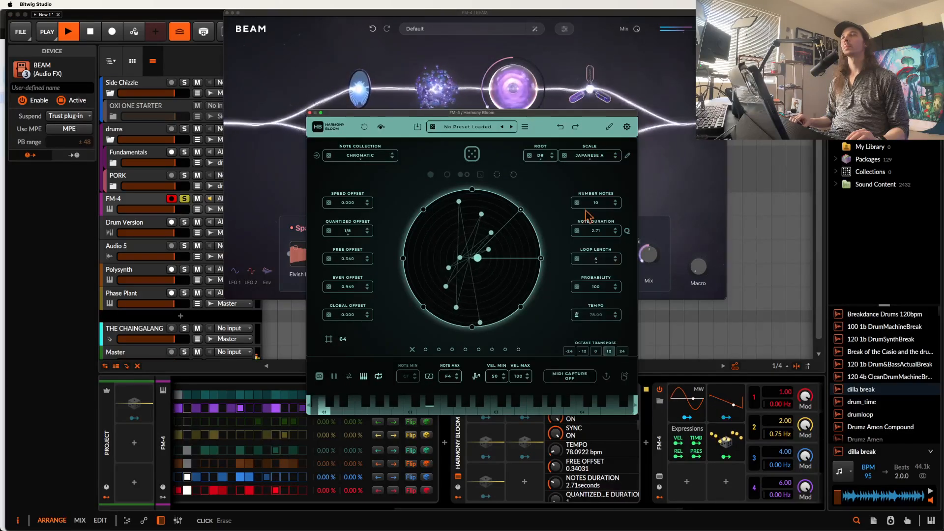
{"action": "left_click", "coordinate": [583, 157]}
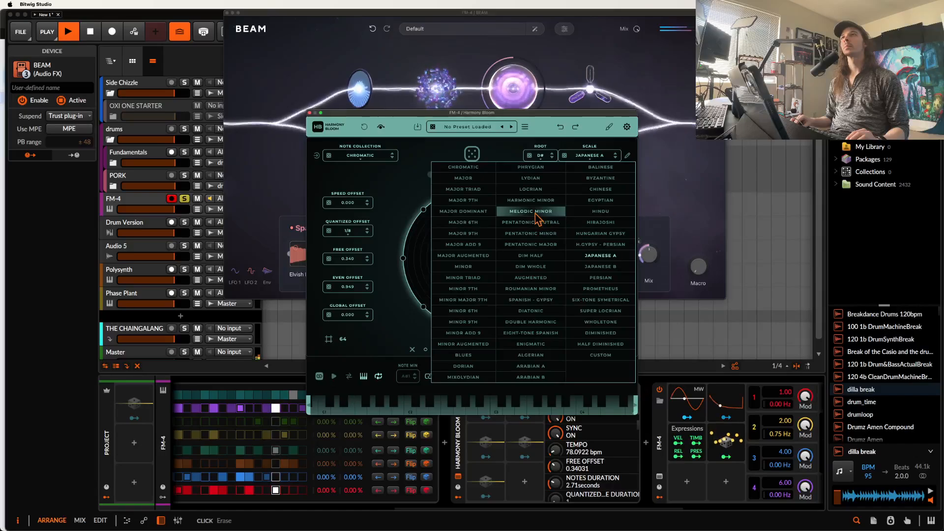
{"action": "left_click", "coordinate": [528, 171]}
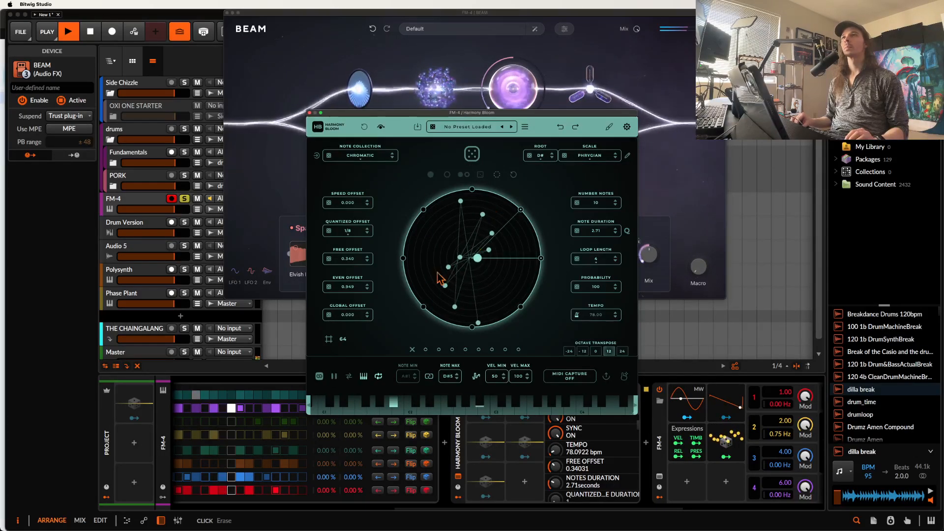
{"action": "left_click_drag", "start_coordinate": [348, 258], "coordinate": [347, 275]}
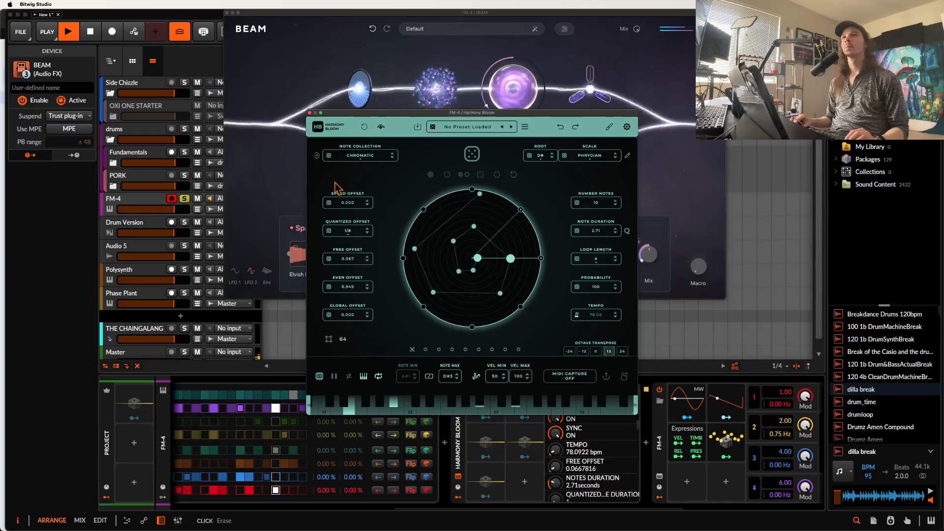
{"action": "left_click", "coordinate": [309, 114]}
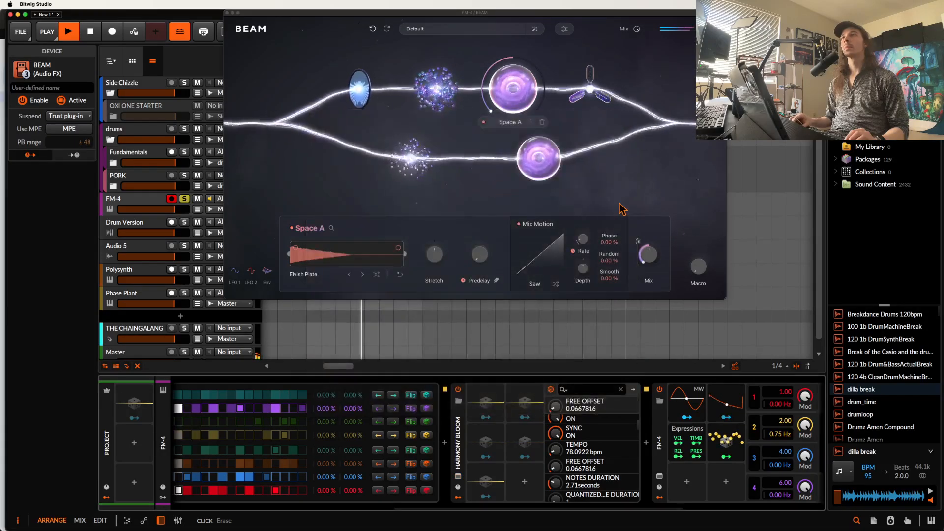
Add a Space node to the BEAM chain after the point where the two branches merge.
{"action": "left_click", "coordinate": [596, 198]}
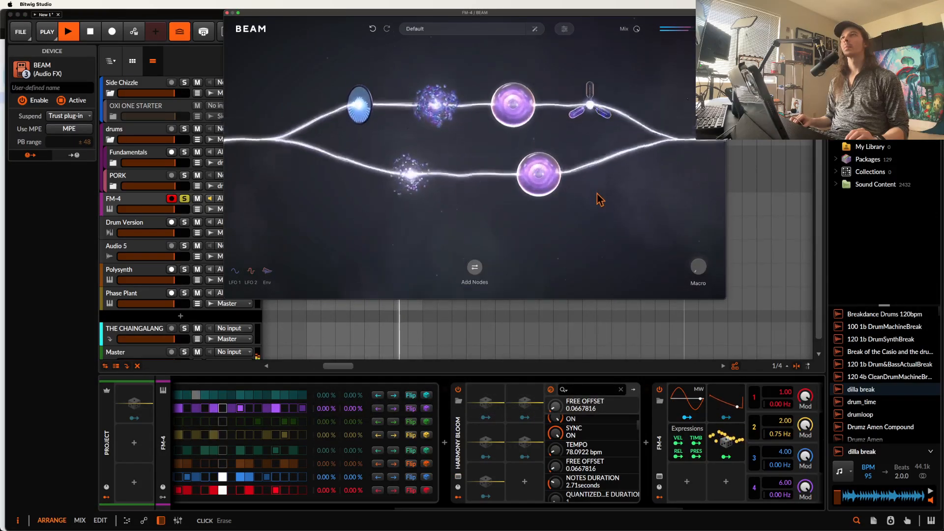
{"action": "left_click", "coordinate": [475, 267]}
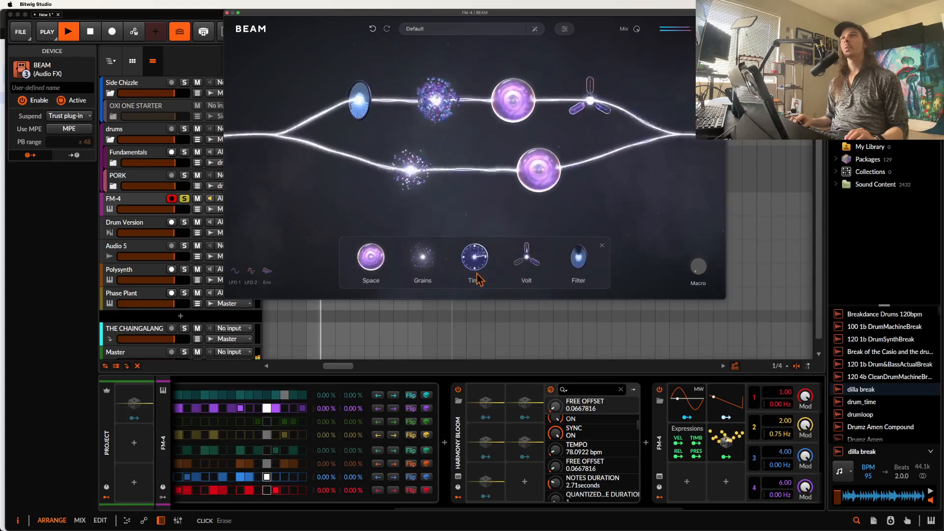
{"action": "left_click_drag", "start_coordinate": [580, 254], "coordinate": [691, 134]}
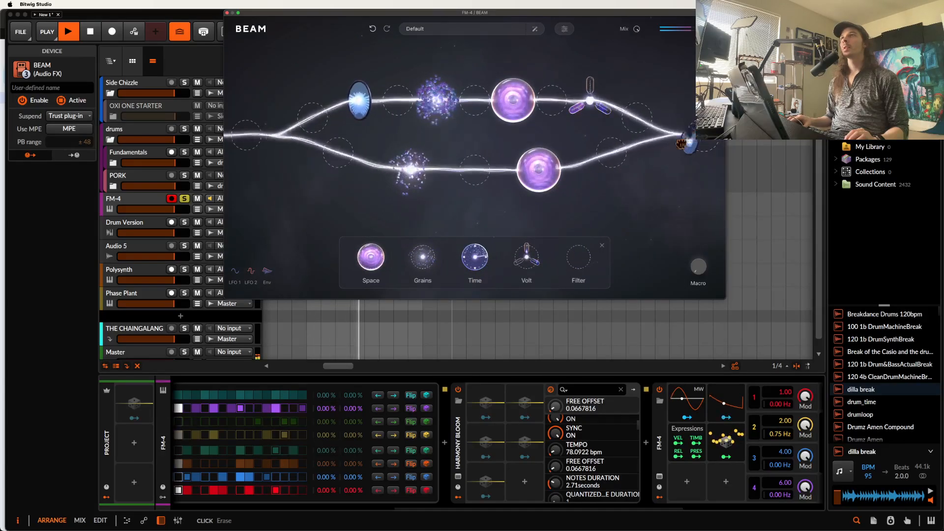
{"action": "left_click_drag", "start_coordinate": [371, 257], "coordinate": [676, 124]}
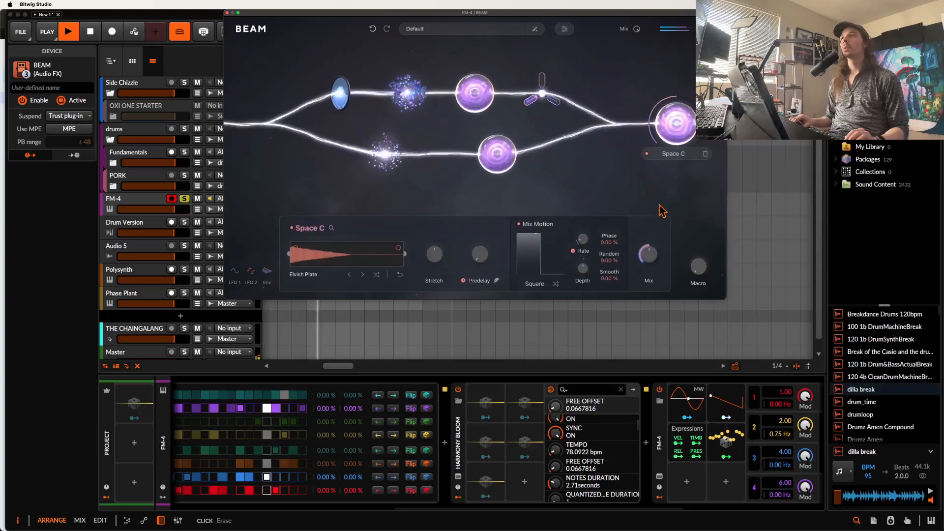
Control the Mix of Space C with the Macro and raise the Macro to about 77%.
{"action": "mouse_move", "coordinate": [701, 274]}
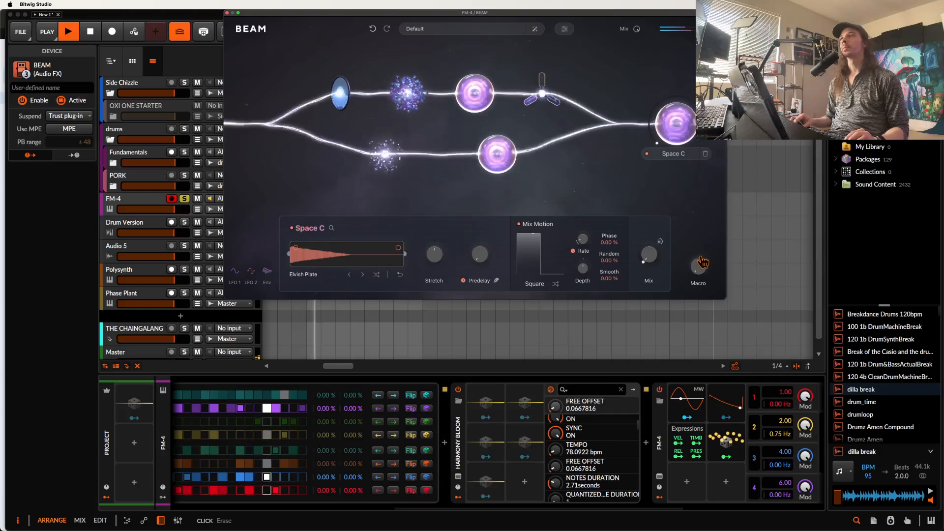
{"action": "left_click_drag", "start_coordinate": [702, 262], "coordinate": [704, 242]}
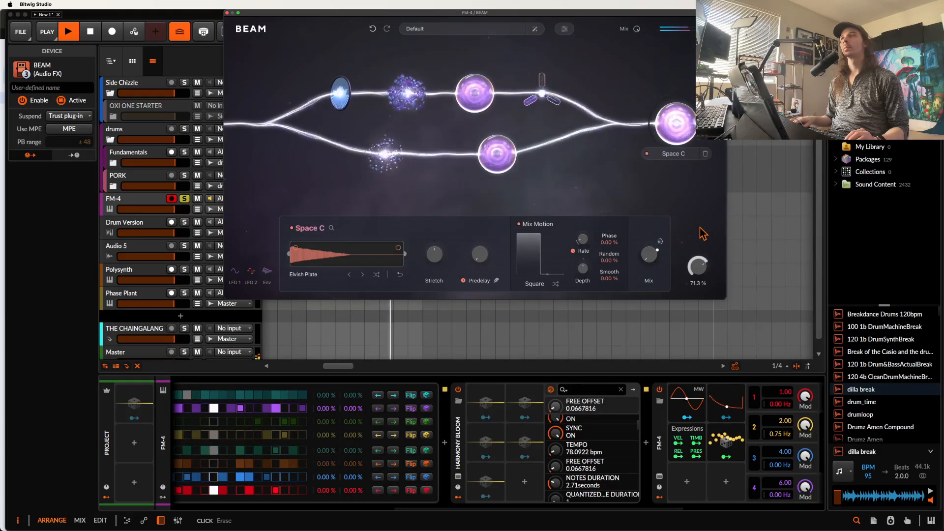
{"action": "scroll", "coordinate": [389, 492], "scroll_direction": "left", "scroll_amount": 5}
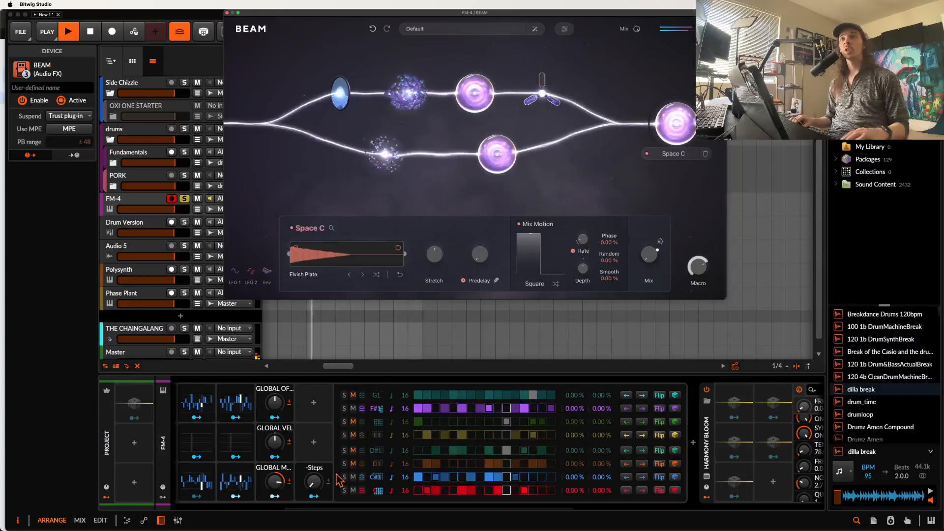
{"action": "scroll", "coordinate": [339, 480], "scroll_direction": "left", "scroll_amount": 3}
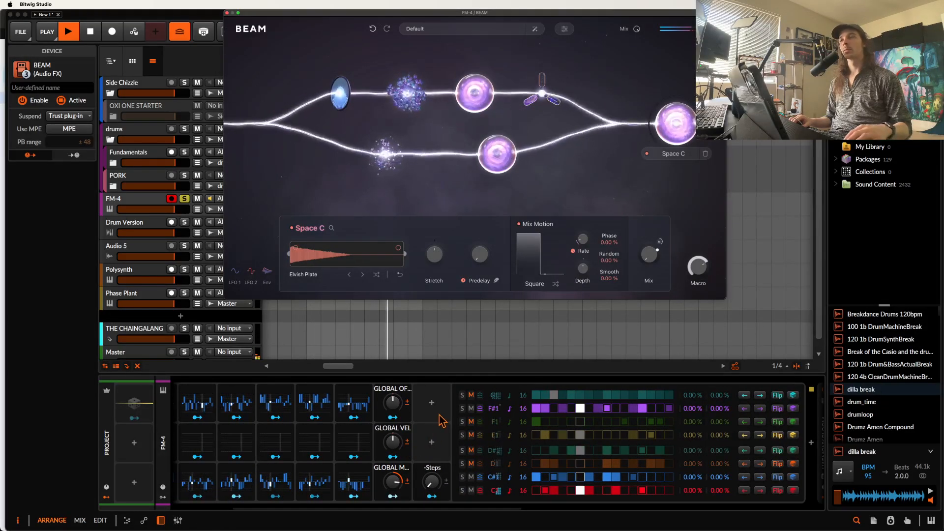
{"action": "scroll", "coordinate": [440, 423], "scroll_direction": "right", "scroll_amount": 2}
{"action": "scroll", "coordinate": [441, 421], "scroll_direction": "right", "scroll_amount": 1}
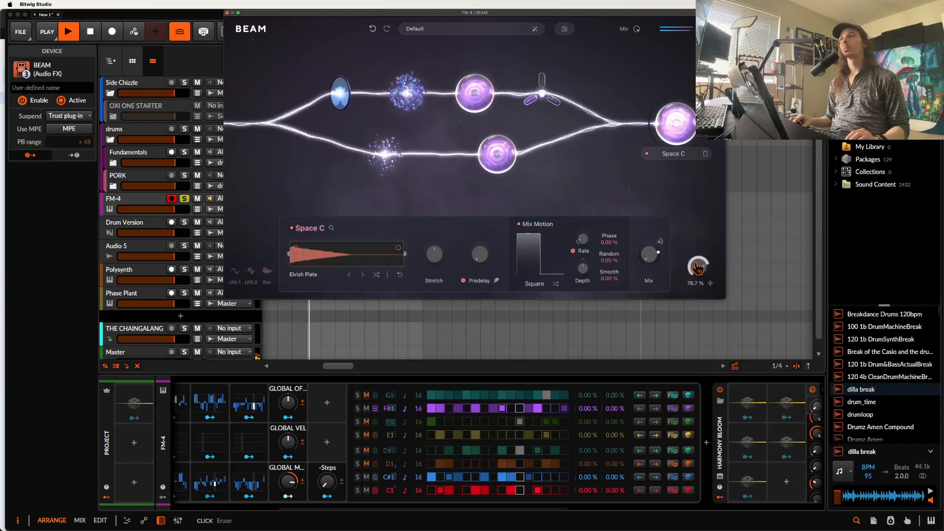
{"action": "scroll", "coordinate": [597, 428], "scroll_direction": "right", "scroll_amount": 5}
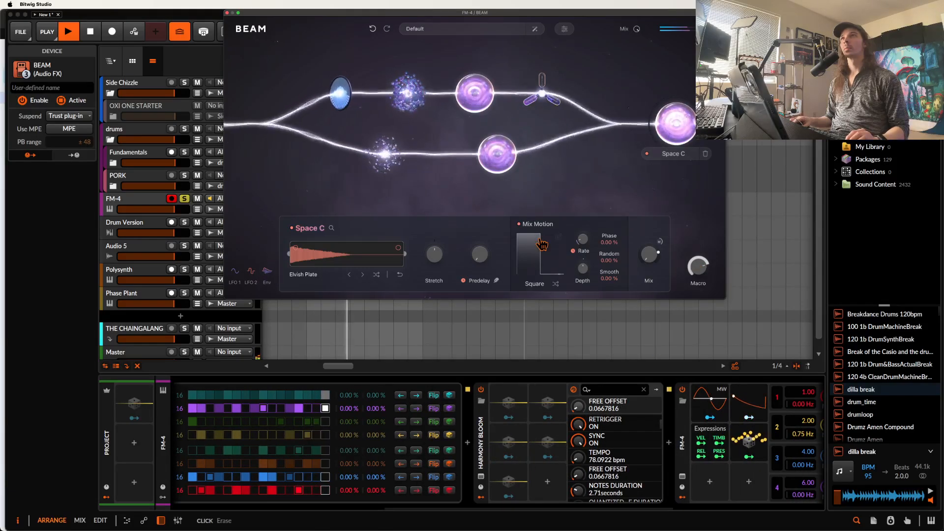
Add a Volt node after Space C with its Crush raised, and lower the Macro to about 23%.
{"action": "left_click", "coordinate": [598, 183]}
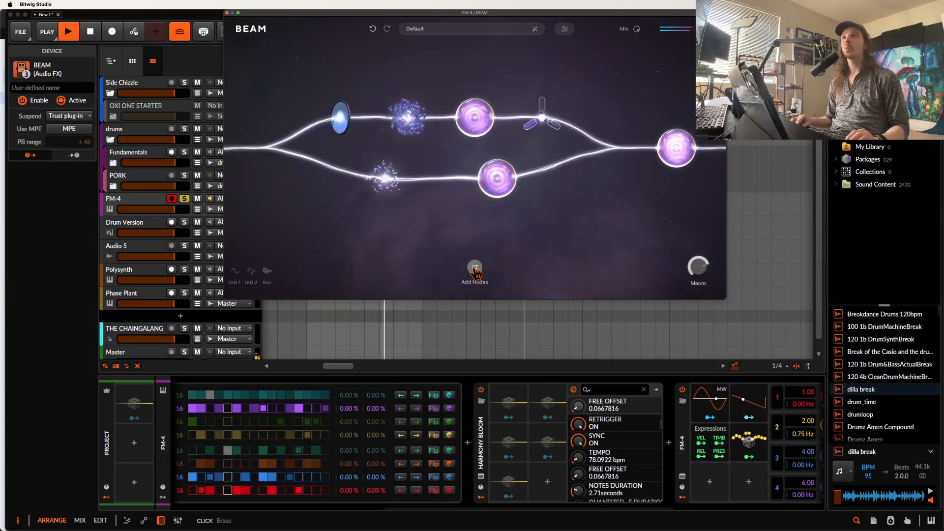
{"action": "left_click_drag", "start_coordinate": [526, 257], "coordinate": [685, 136]}
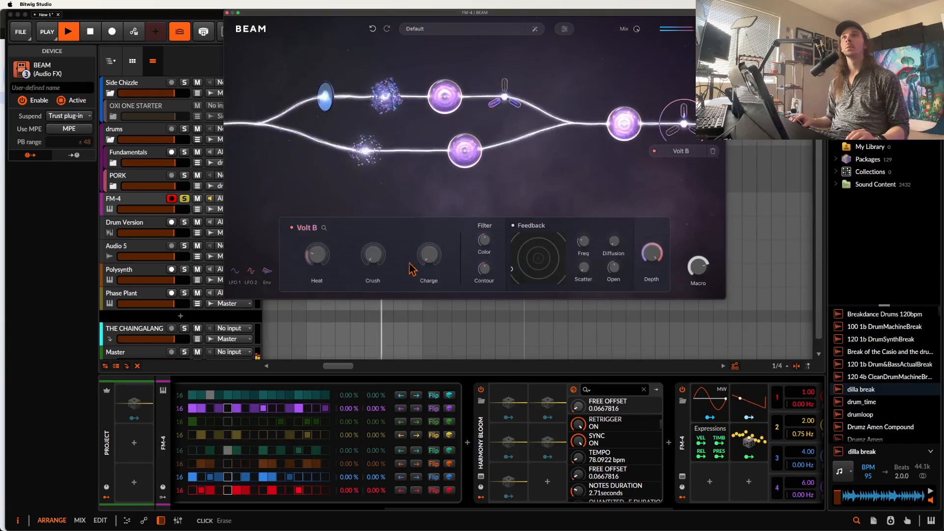
{"action": "mouse_move", "coordinate": [320, 256]}
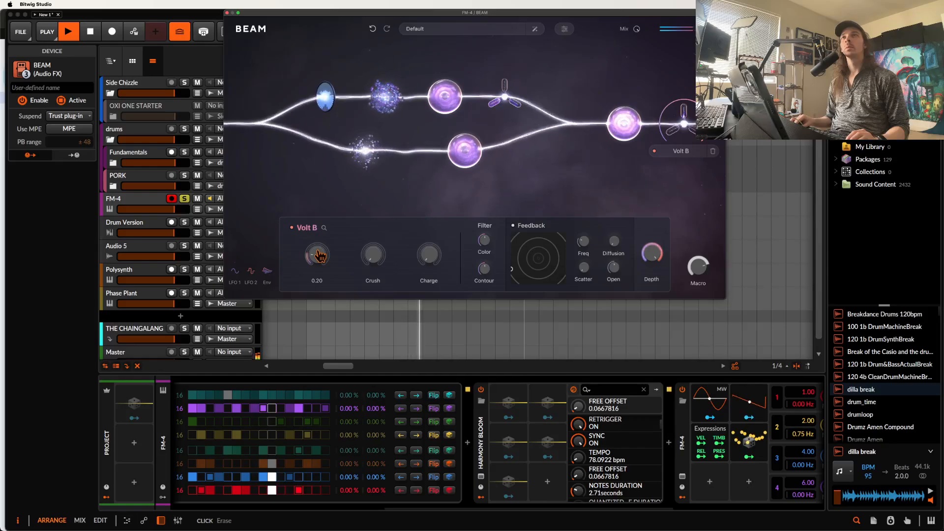
{"action": "mouse_move", "coordinate": [375, 256]}
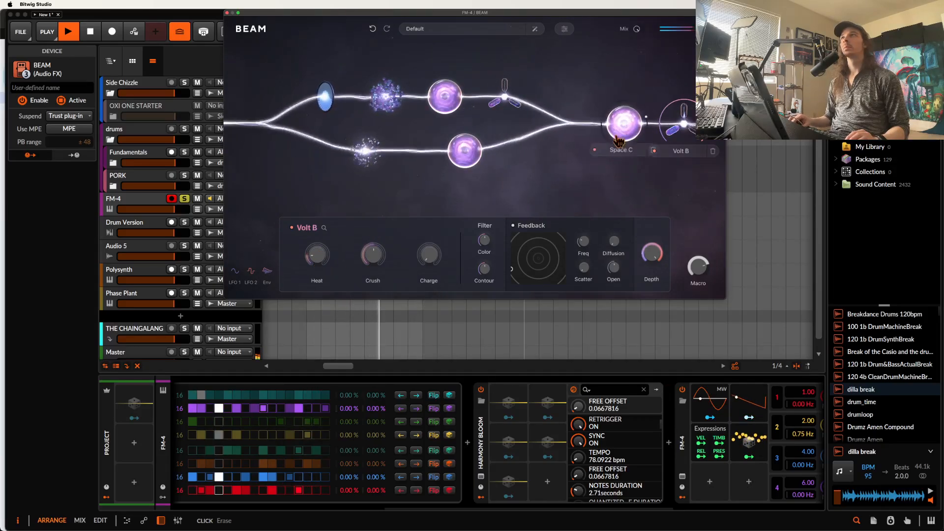
{"action": "left_click_drag", "start_coordinate": [697, 265], "coordinate": [696, 296]}
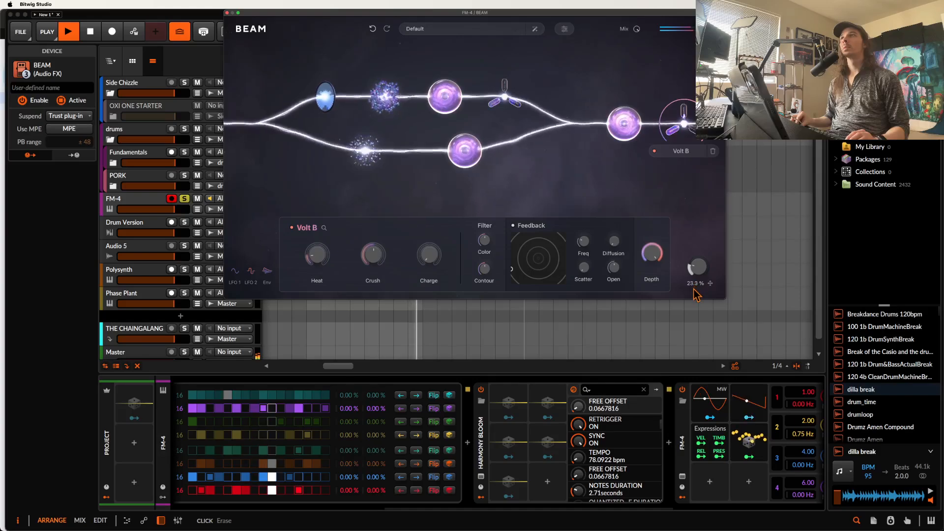
Lower the sequencer's Global Melody and set the rate of the unmuted F#1, C#1 and C1 lanes to bar.
{"action": "scroll", "coordinate": [551, 442], "scroll_direction": "left", "scroll_amount": 5}
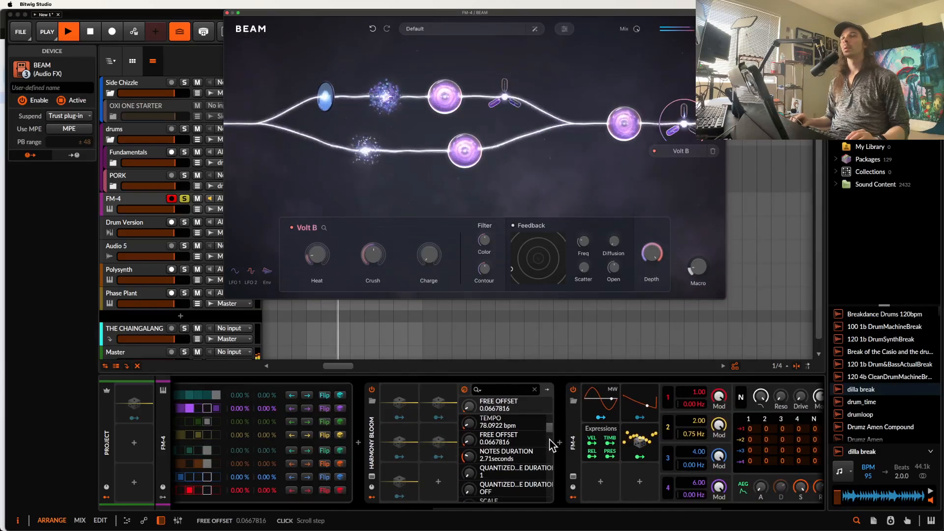
{"action": "scroll", "coordinate": [537, 451], "scroll_direction": "left", "scroll_amount": 5}
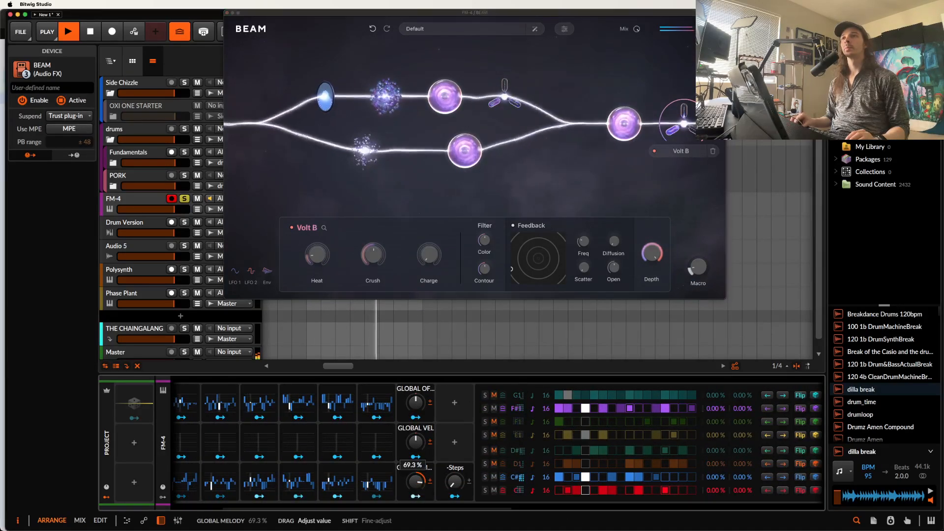
{"action": "left_click_drag", "start_coordinate": [415, 482], "coordinate": [420, 489]}
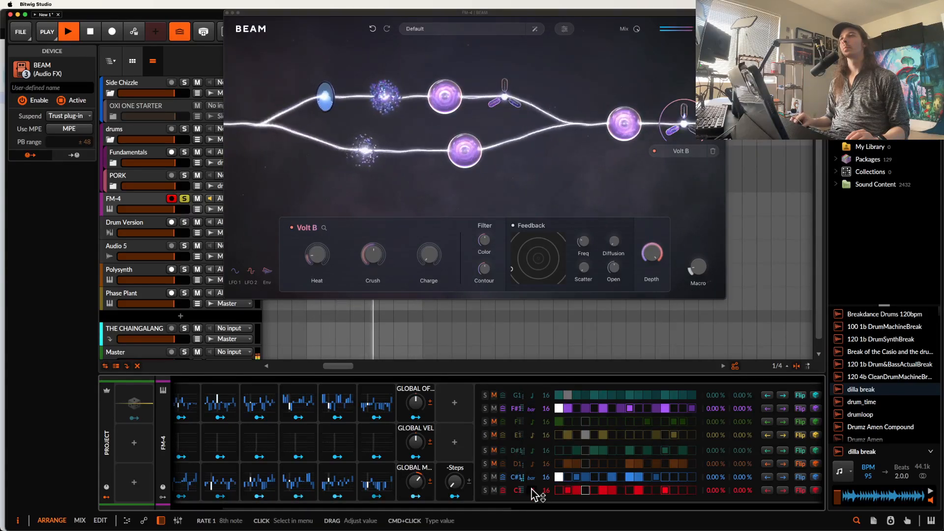
{"action": "scroll", "coordinate": [538, 443], "scroll_direction": "right", "scroll_amount": 10}
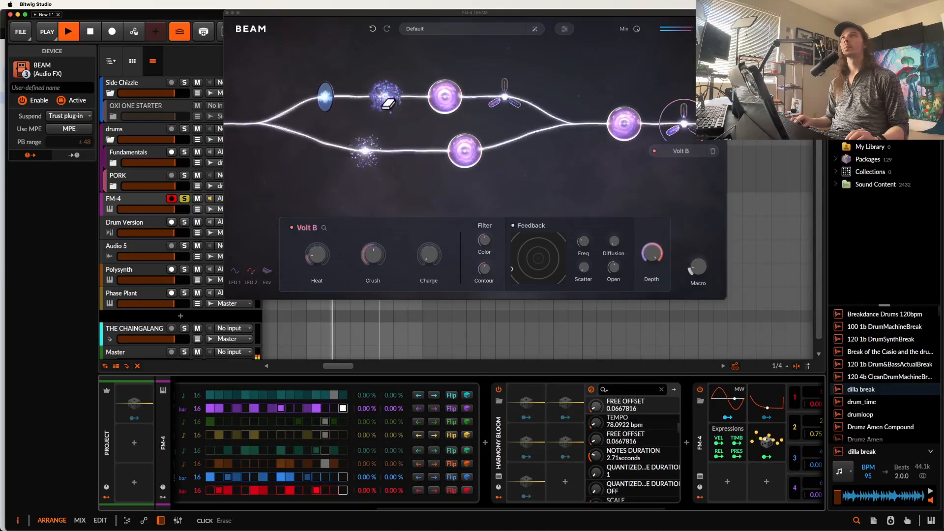
Raise the Spray and Reverse amounts of the Grains B node on the lower branch.
{"action": "left_click", "coordinate": [365, 150]}
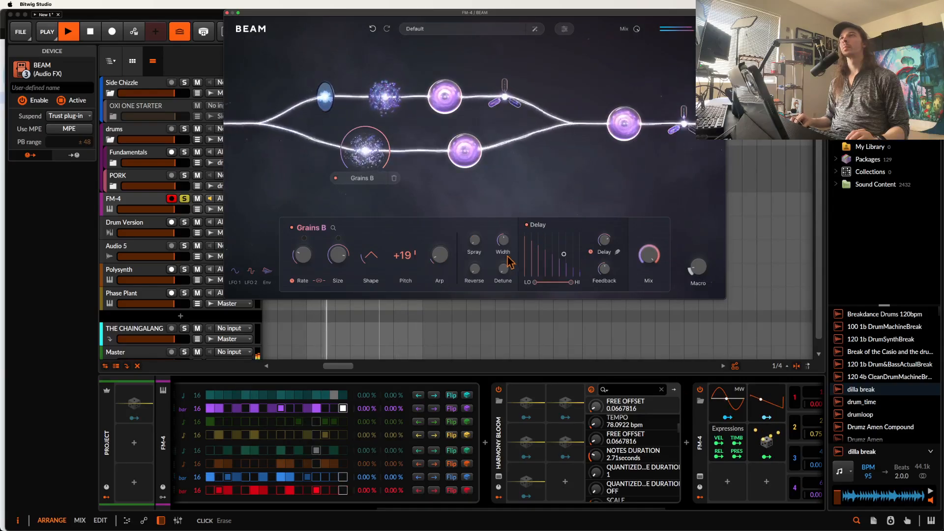
{"action": "mouse_move", "coordinate": [482, 247]}
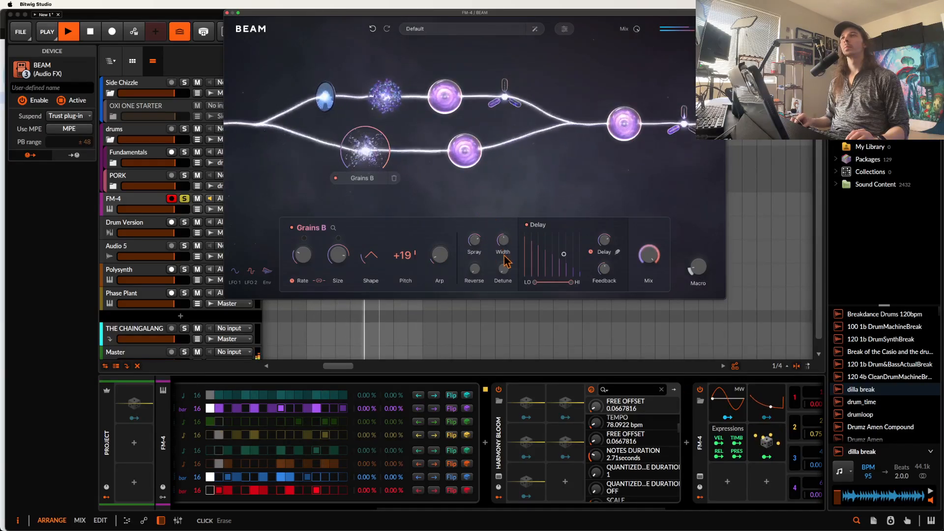
{"action": "mouse_move", "coordinate": [475, 275]}
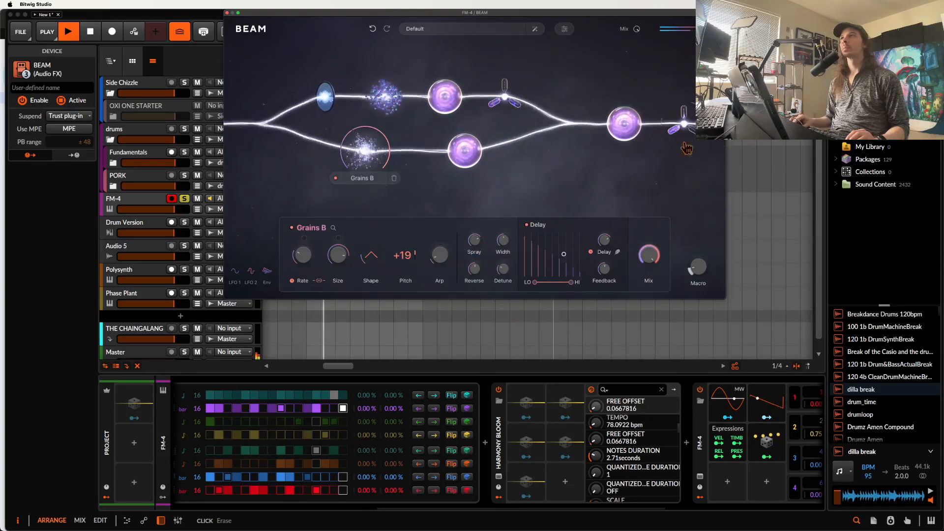
Reduce the Heat and Crush of the Volt B node at the end of the chain.
{"action": "left_click", "coordinate": [683, 121]}
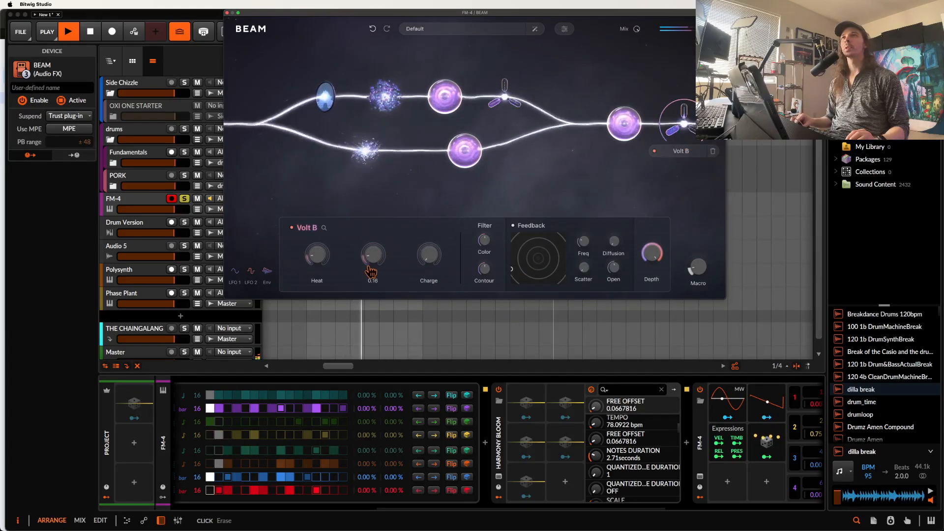
{"action": "left_click_drag", "start_coordinate": [371, 272], "coordinate": [378, 269]}
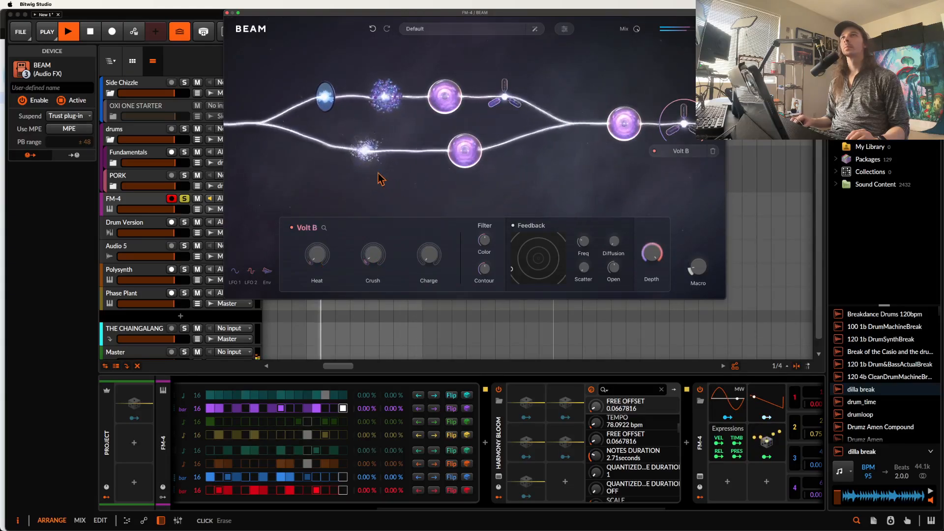
Set the pitch of the Grains B node on the lower branch to +12.
{"action": "left_click", "coordinate": [365, 150]}
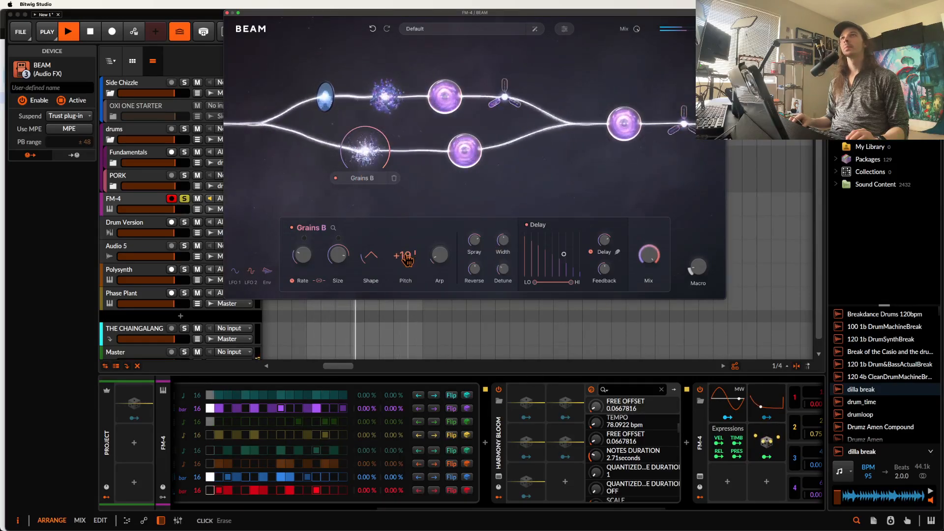
{"action": "left_click_drag", "start_coordinate": [407, 266], "coordinate": [408, 268]}
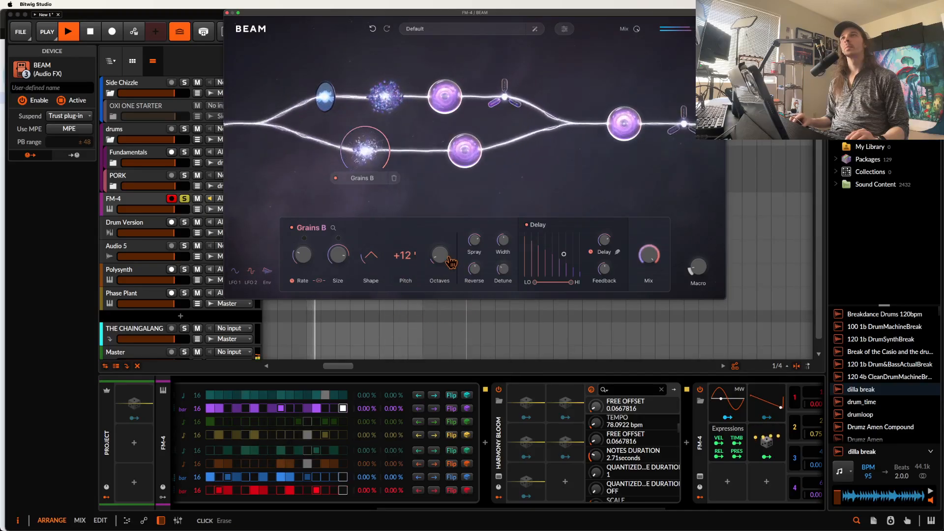
{"action": "left_click", "coordinate": [417, 207]}
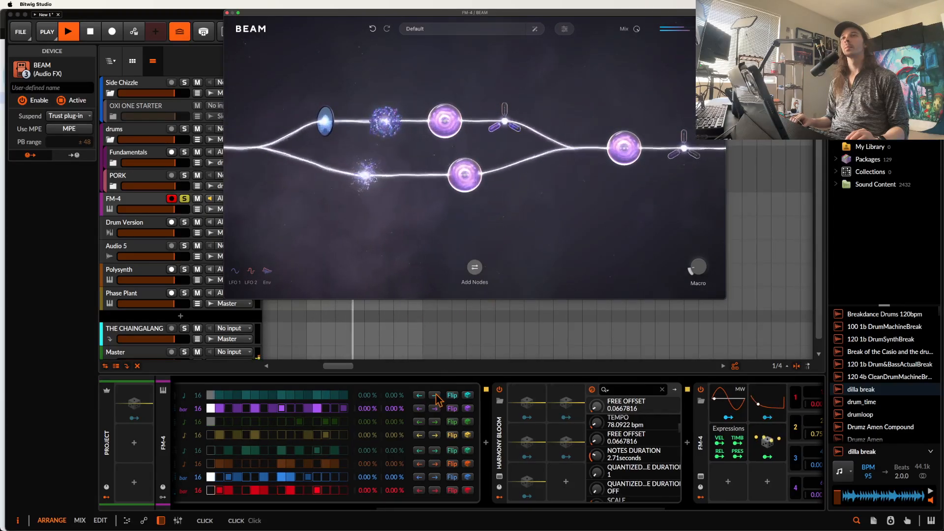
Look through the FM-4 track's device chain, from the sequencer lanes and Harmony Bloom to the synth and BEAM.
{"action": "scroll", "coordinate": [439, 397], "scroll_direction": "left", "scroll_amount": 5}
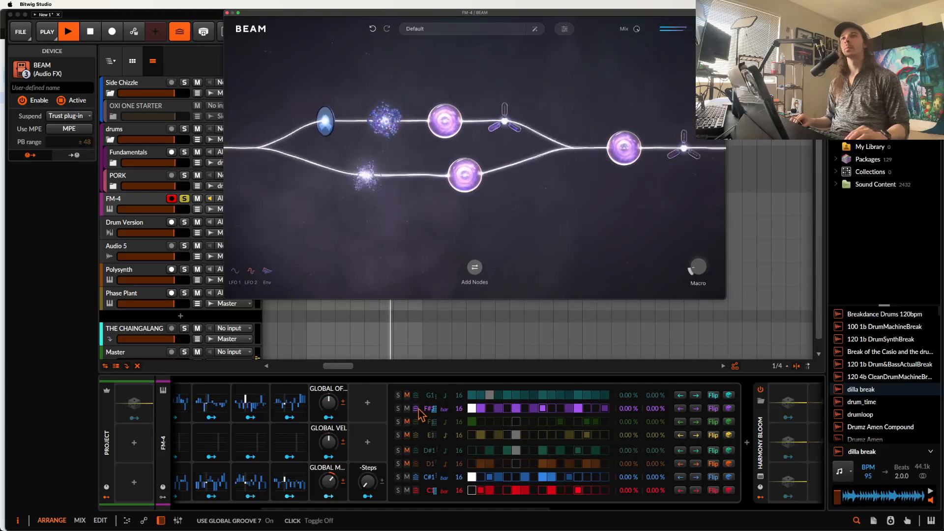
{"action": "scroll", "coordinate": [439, 399], "scroll_direction": "left", "scroll_amount": 5}
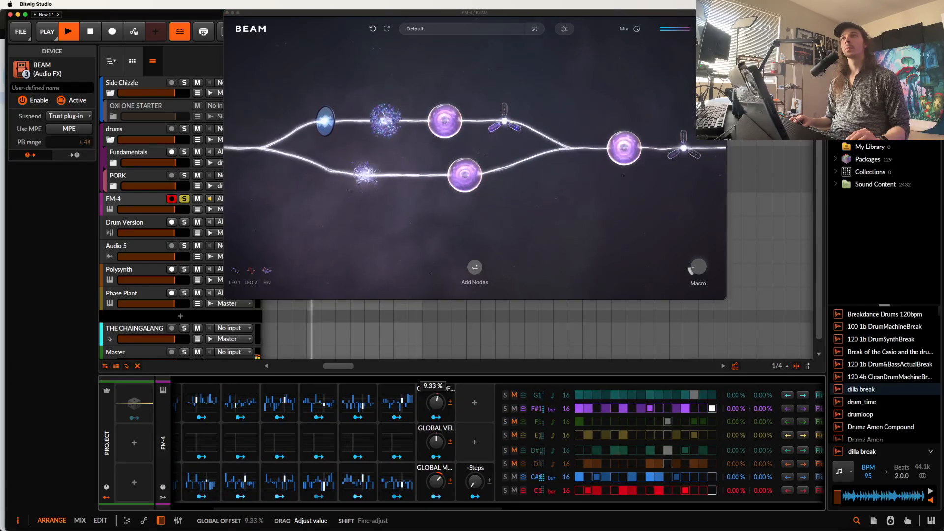
{"action": "scroll", "coordinate": [463, 403], "scroll_direction": "right", "scroll_amount": 15}
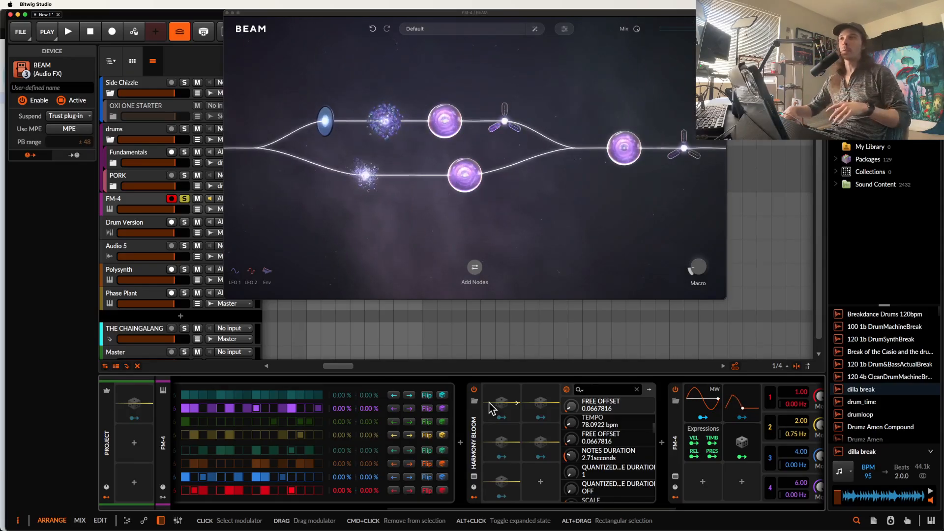
{"action": "scroll", "coordinate": [492, 408], "scroll_direction": "right", "scroll_amount": 6}
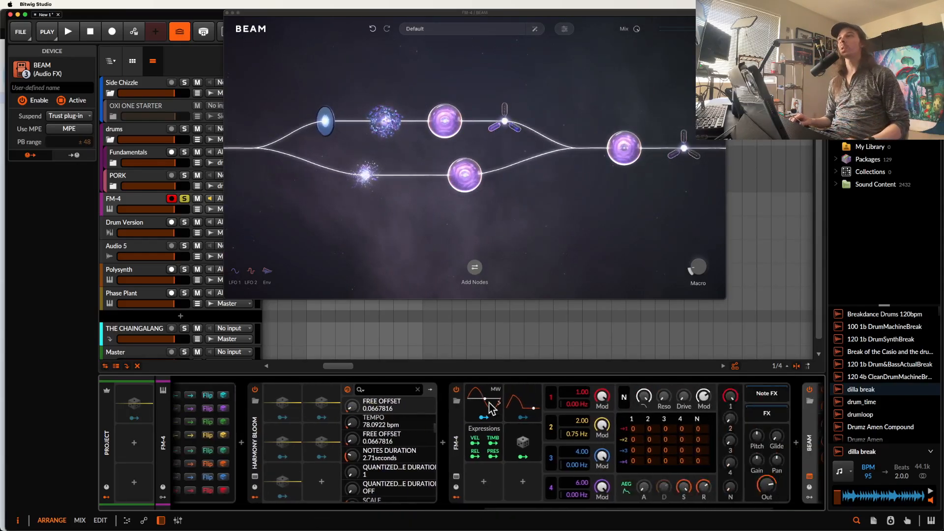
{"action": "left_click", "coordinate": [345, 427]}
{"action": "scroll", "coordinate": [344, 427], "scroll_direction": "left", "scroll_amount": 5}
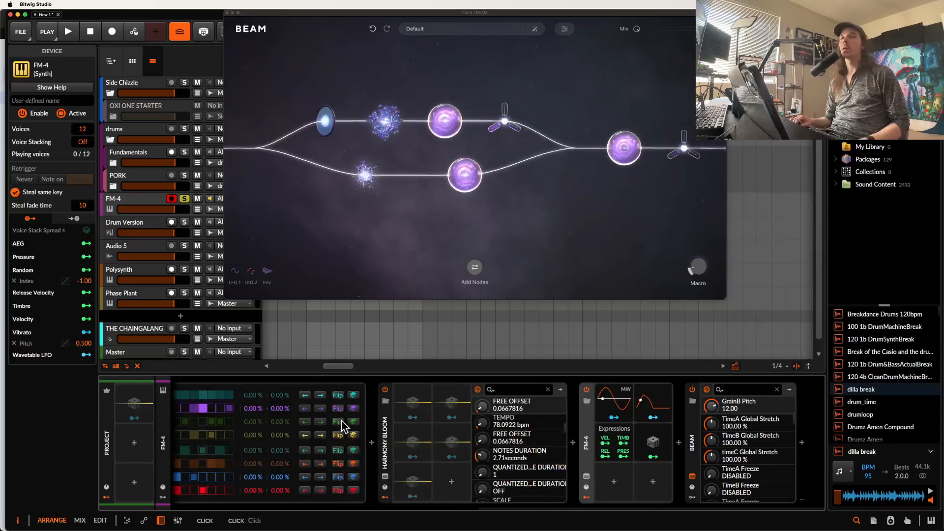
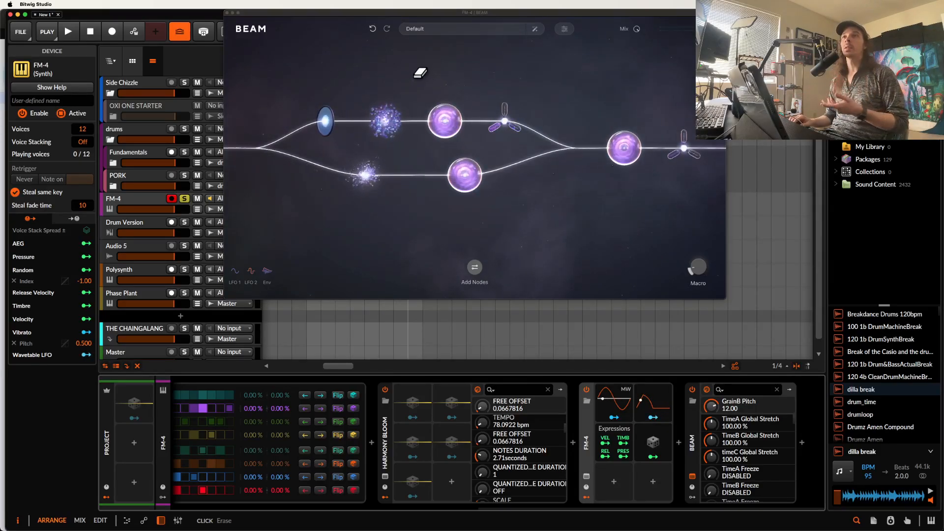
Select the Polysynth track and browse the High Voltage expansion in the preset library of the open FM-4 BEAM.
{"action": "left_click", "coordinate": [146, 275]}
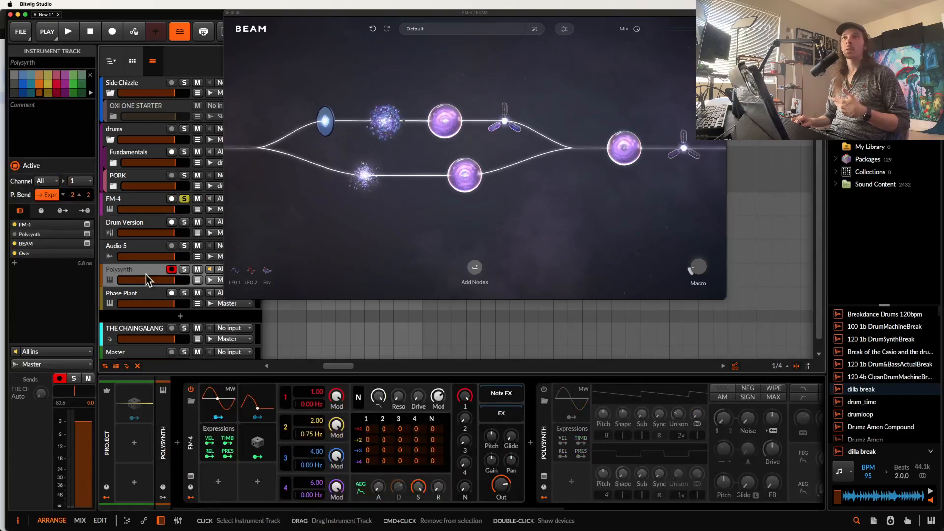
{"action": "left_click", "coordinate": [456, 30]}
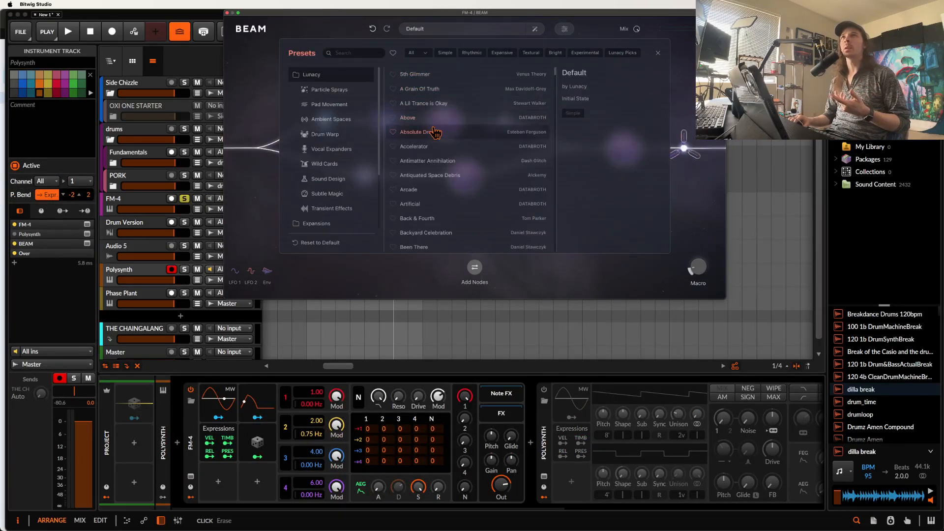
{"action": "scroll", "coordinate": [432, 179], "scroll_direction": "down", "scroll_amount": 5}
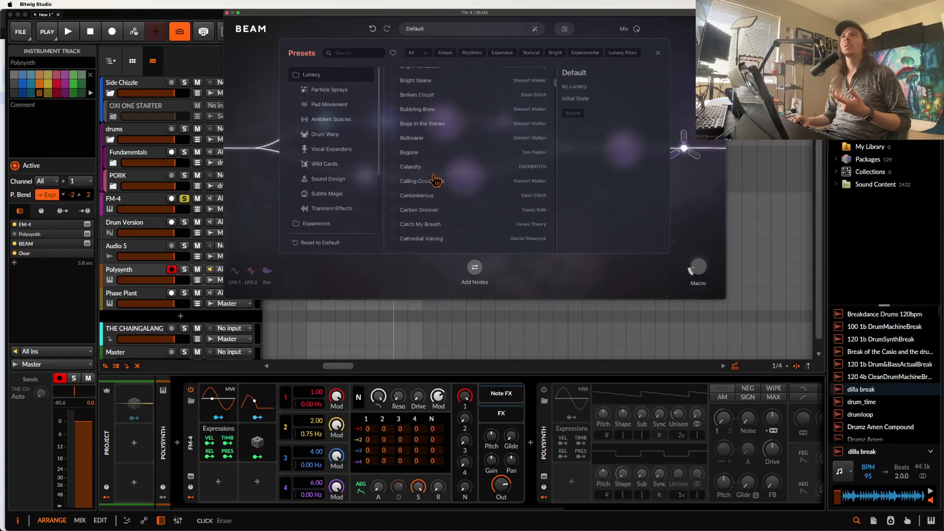
{"action": "scroll", "coordinate": [339, 209], "scroll_direction": "down", "scroll_amount": 3}
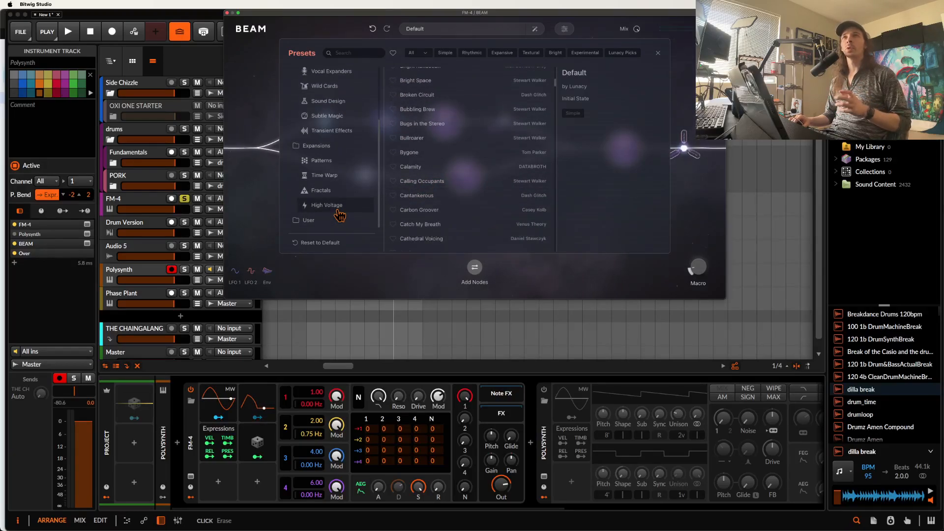
{"action": "left_click", "coordinate": [338, 210]}
{"action": "scroll", "coordinate": [432, 183], "scroll_direction": "down", "scroll_amount": 3}
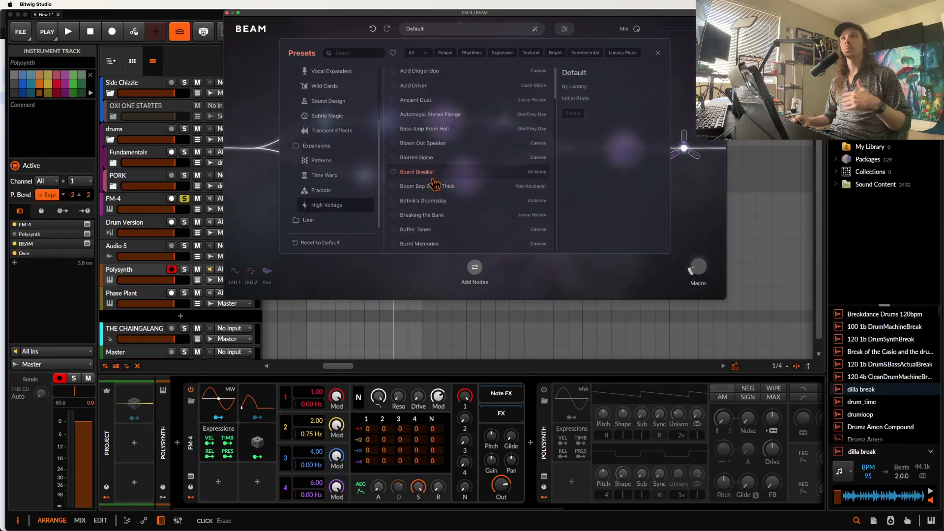
Open BEAM on the Phase Plant track and load the High Voltage preset Botnik's Doomsday.
{"action": "left_click", "coordinate": [123, 301]}
{"action": "left_click", "coordinate": [314, 476]}
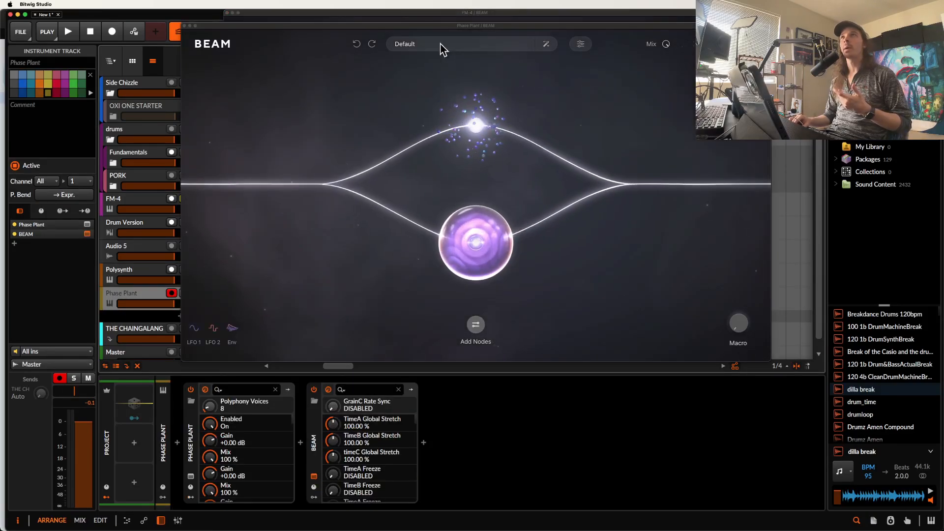
{"action": "left_click", "coordinate": [441, 45]}
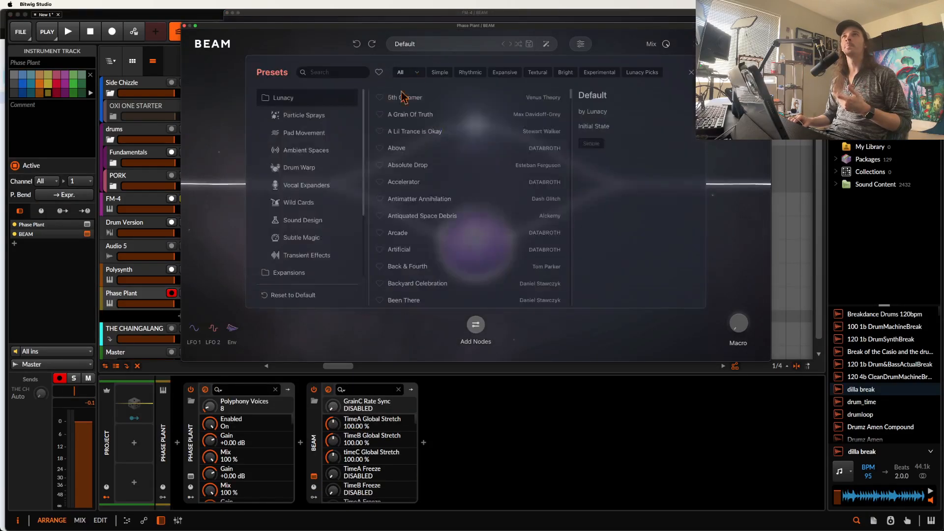
{"action": "scroll", "coordinate": [305, 211], "scroll_direction": "down", "scroll_amount": 3}
{"action": "left_click", "coordinate": [301, 256]}
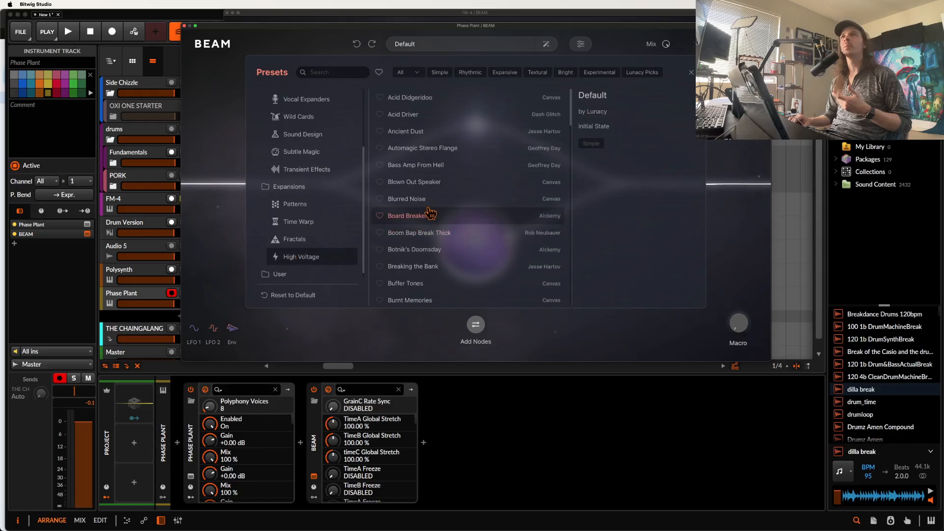
{"action": "scroll", "coordinate": [444, 200], "scroll_direction": "down", "scroll_amount": 2}
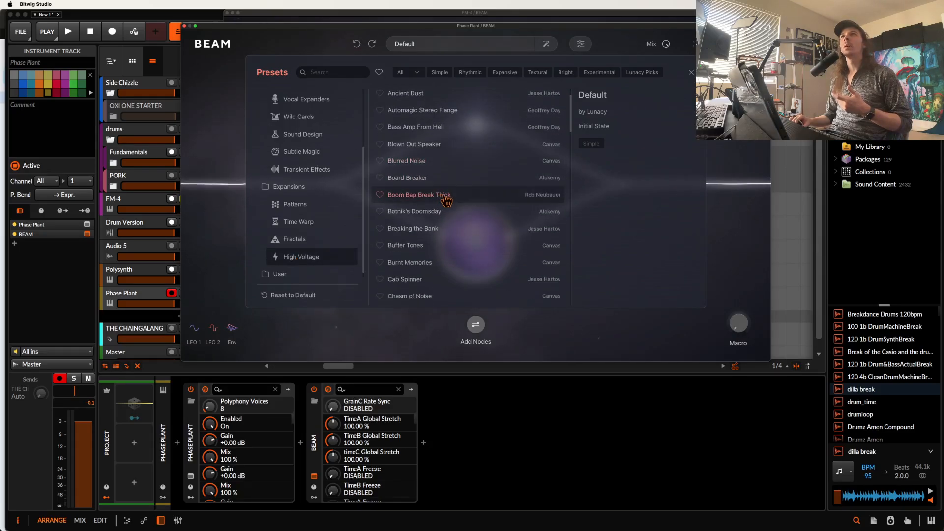
{"action": "left_click", "coordinate": [442, 211]}
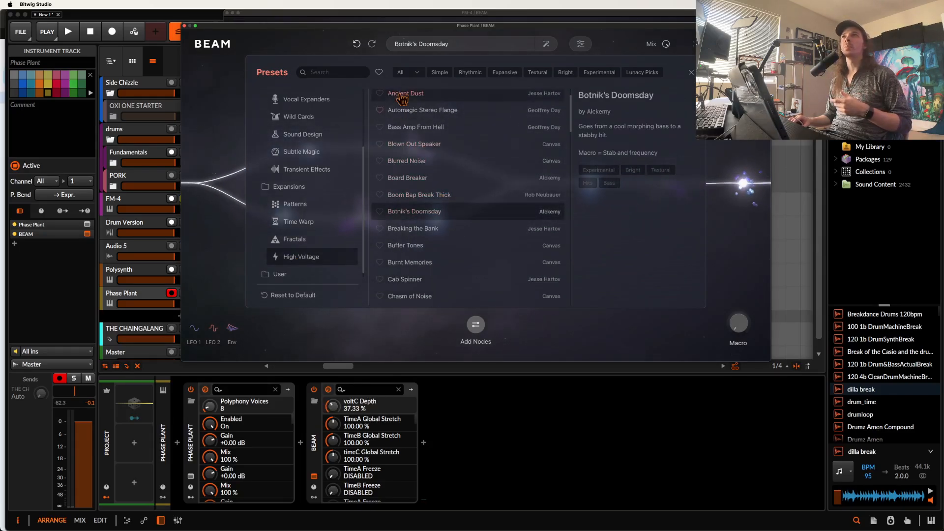
Close the preset browser and examine the Filter A, Filter B and Filter D nodes of the loaded preset.
{"action": "left_click", "coordinate": [336, 63]}
{"action": "left_click", "coordinate": [325, 168]}
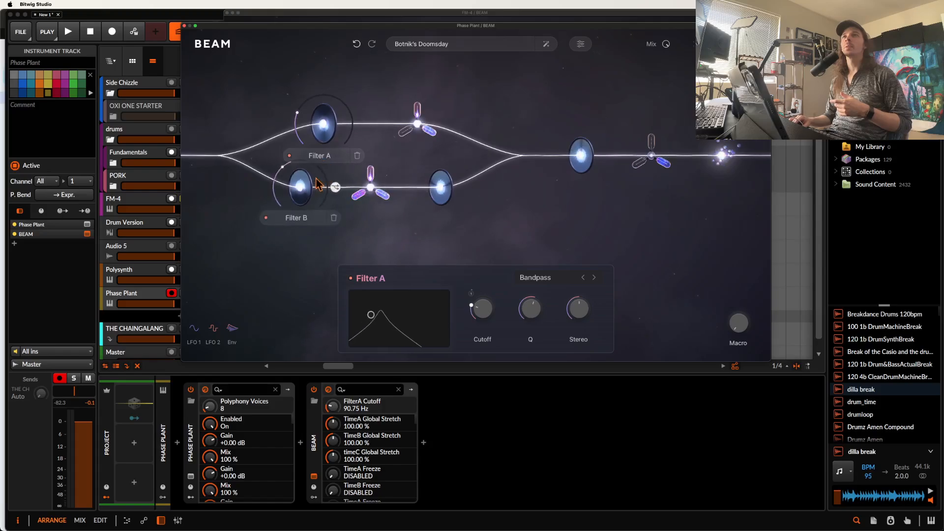
{"action": "left_click", "coordinate": [300, 186]}
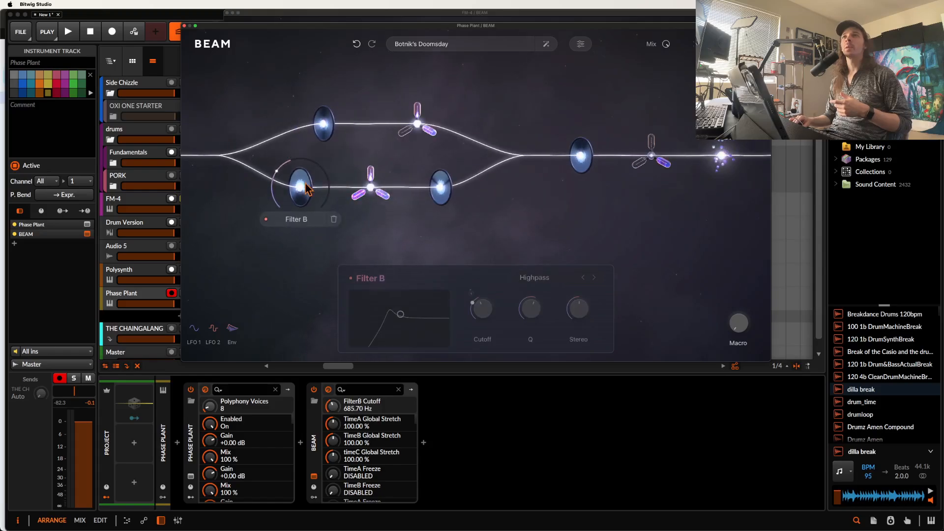
{"action": "left_click", "coordinate": [439, 204]}
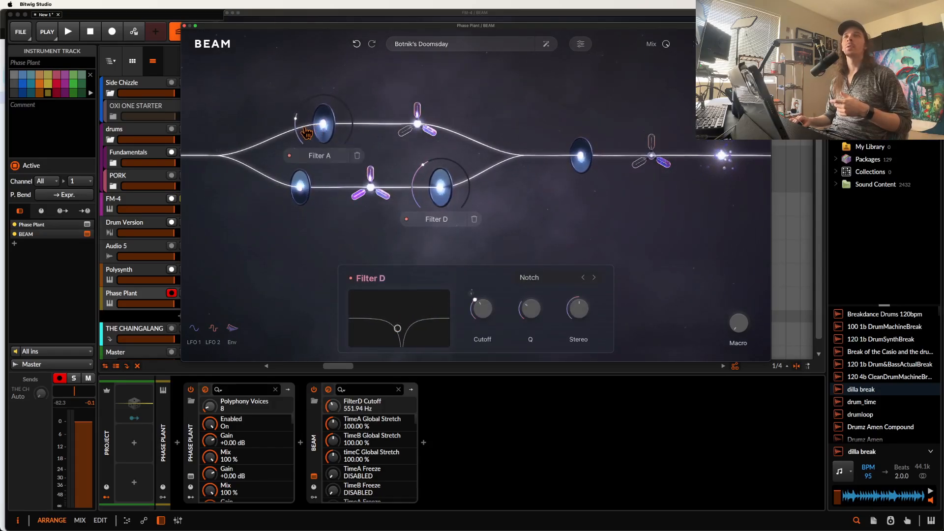
{"action": "scroll", "coordinate": [306, 131], "scroll_direction": "up", "scroll_amount": 2}
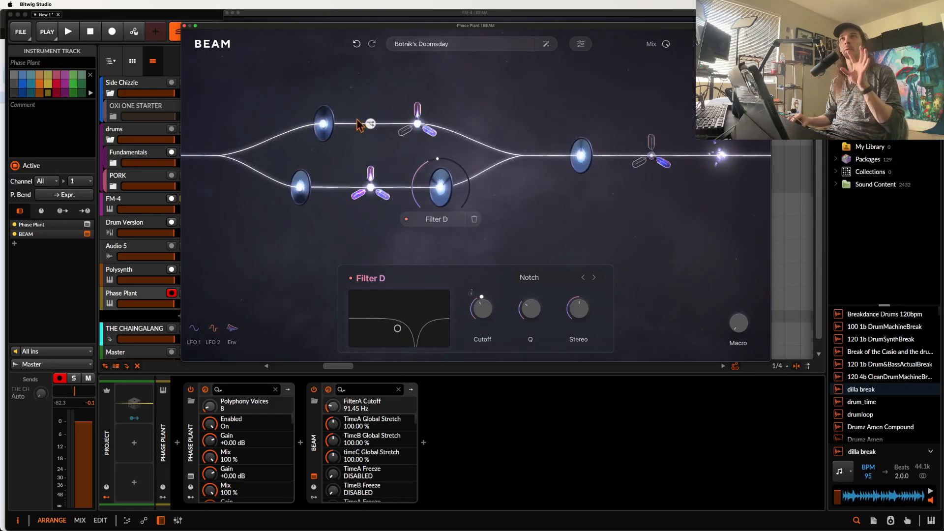
{"action": "left_click", "coordinate": [303, 185]}
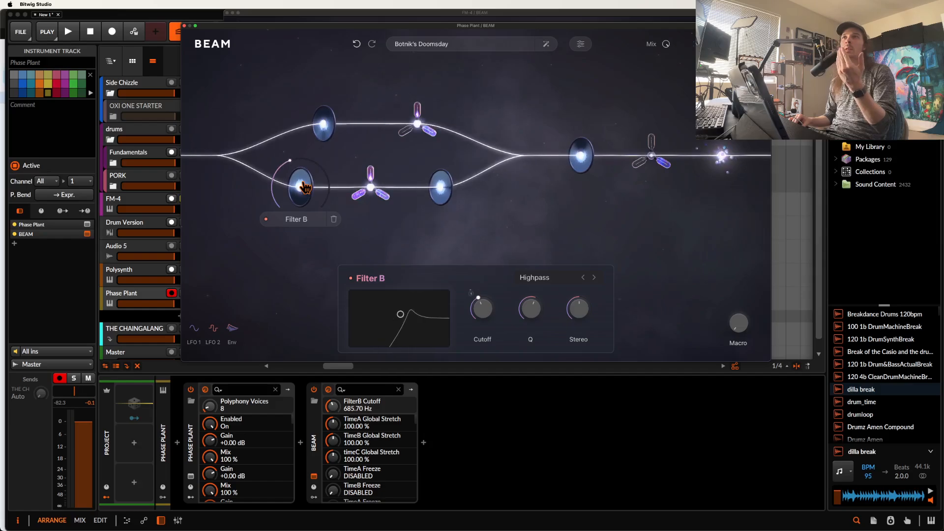
{"action": "scroll", "coordinate": [304, 186], "scroll_direction": "up", "scroll_amount": 1}
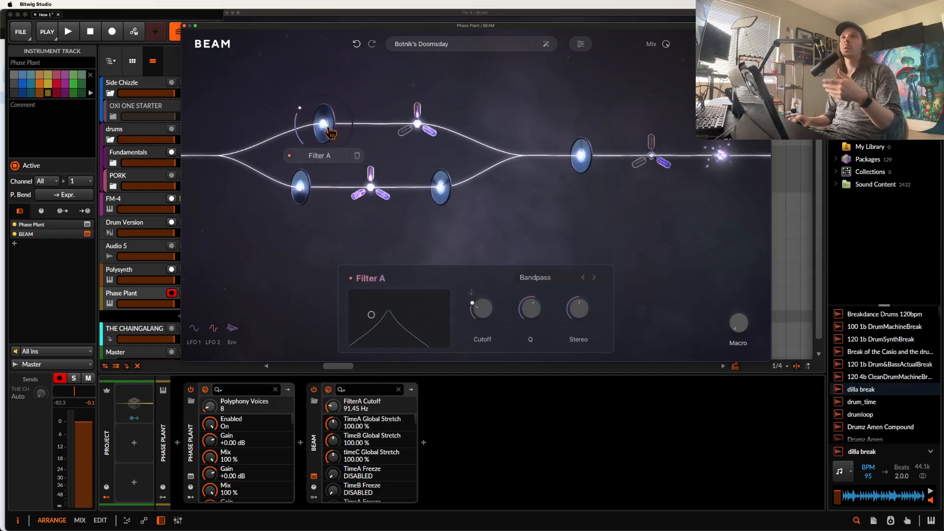
{"action": "scroll", "coordinate": [304, 187], "scroll_direction": "down", "scroll_amount": 2}
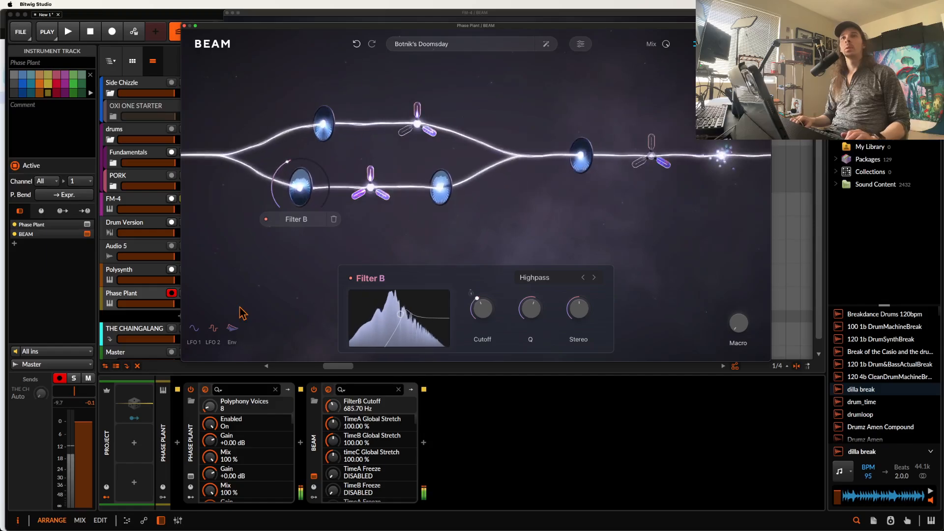
Re-arm the Phase Plant track for playing and raise BEAM's Macro to about 95%.
{"action": "left_click", "coordinate": [172, 294]}
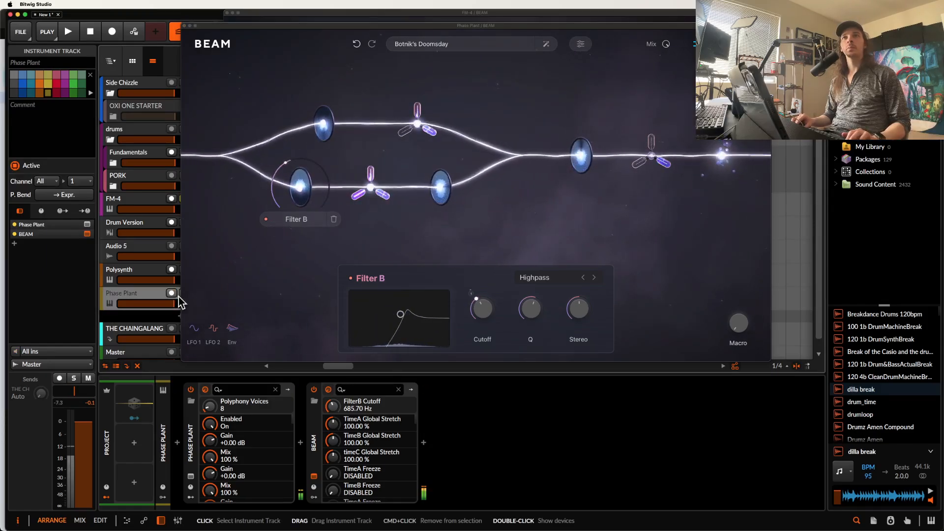
{"action": "left_click", "coordinate": [173, 293]}
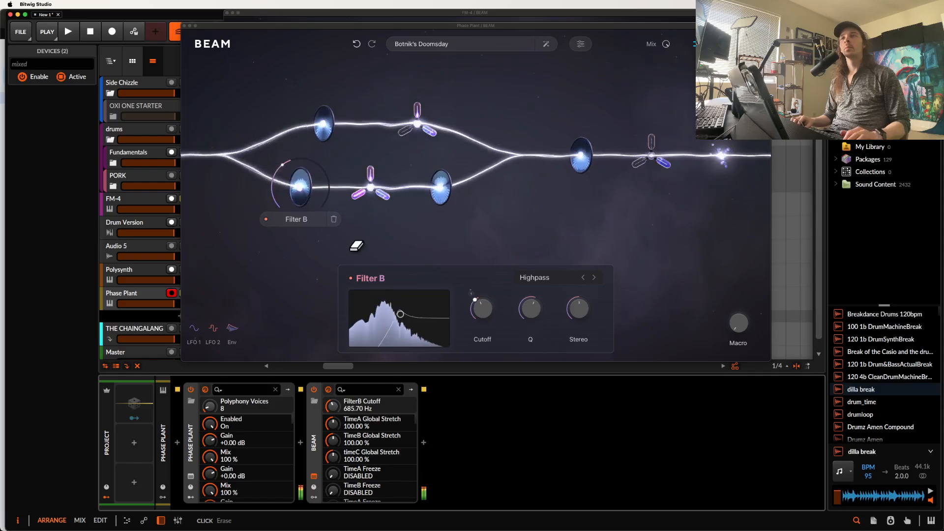
{"action": "key", "text": "4"}
{"action": "left_click_drag", "start_coordinate": [738, 325], "coordinate": [736, 282]}
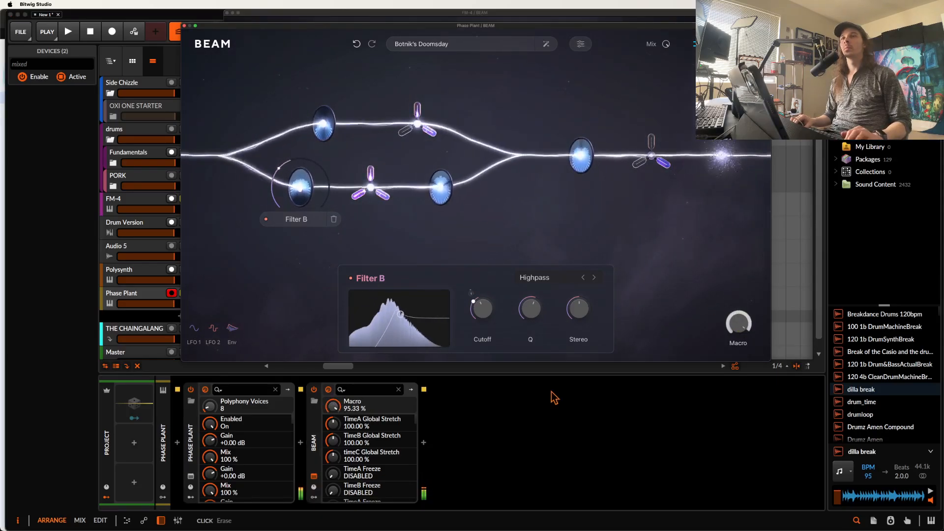
Add the Over distortion device after BEAM on the Phase Plant track.
{"action": "left_click", "coordinate": [423, 442]}
{"action": "type", "text": "OVER"}
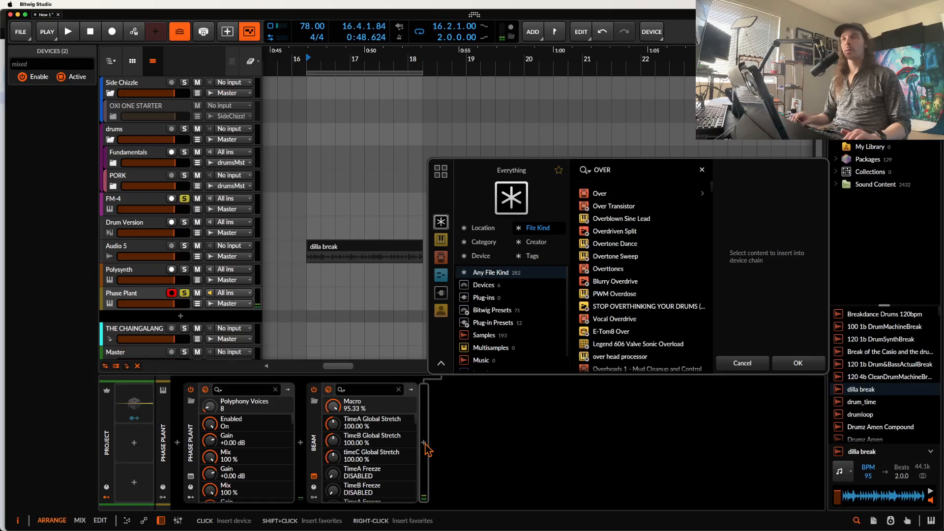
{"action": "left_click", "coordinate": [600, 194]}
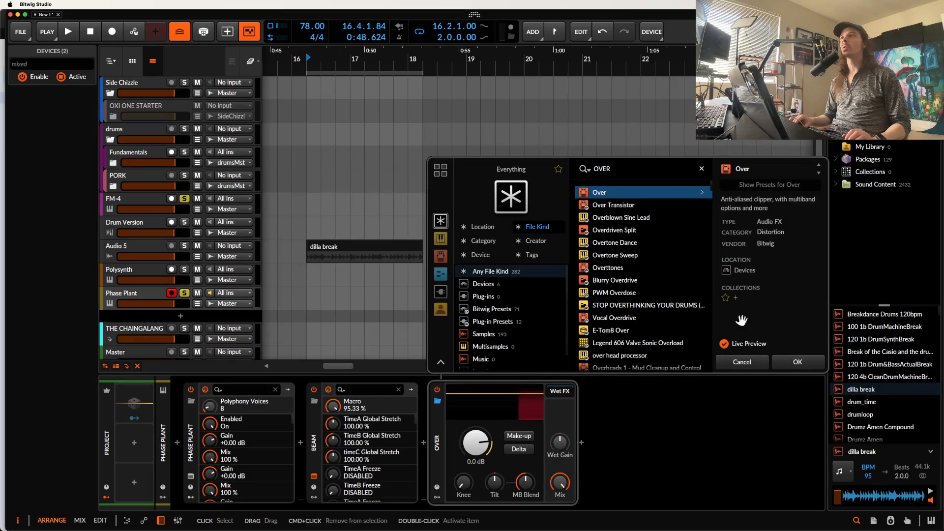
{"action": "left_click", "coordinate": [797, 363]}
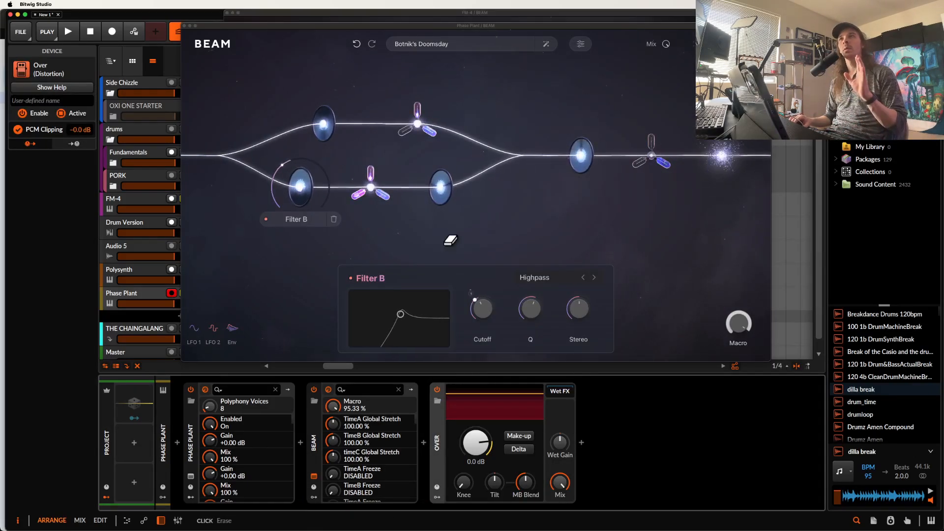
Enable Make-up on the Over device and lower its clipping threshold to about -5.2 dB.
{"action": "left_click", "coordinate": [518, 435]}
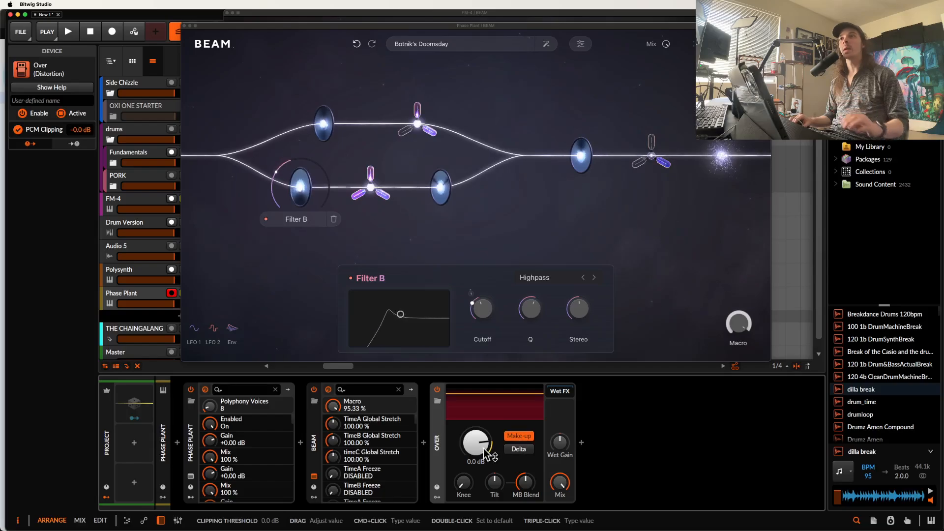
{"action": "left_click_drag", "start_coordinate": [476, 442], "coordinate": [476, 454]}
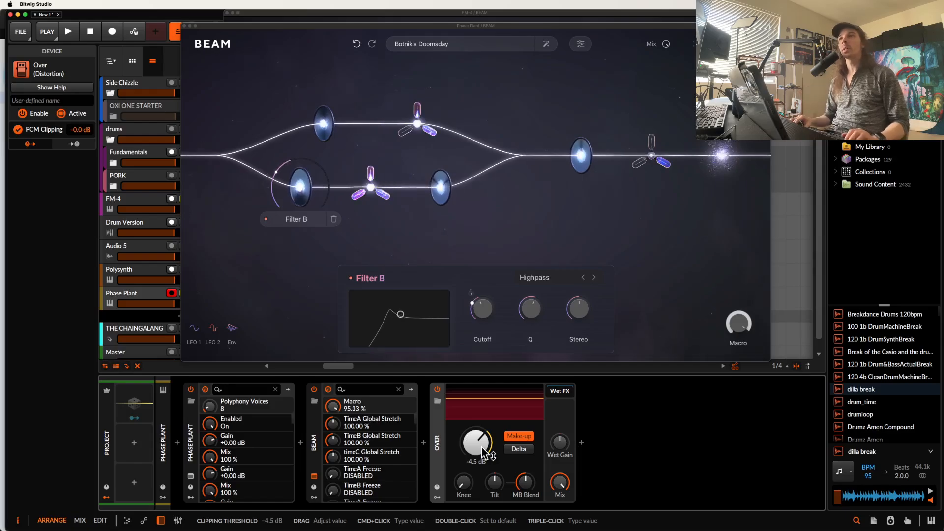
{"action": "key", "text": "space"}
{"action": "left_click_drag", "start_coordinate": [481, 447], "coordinate": [481, 447]}
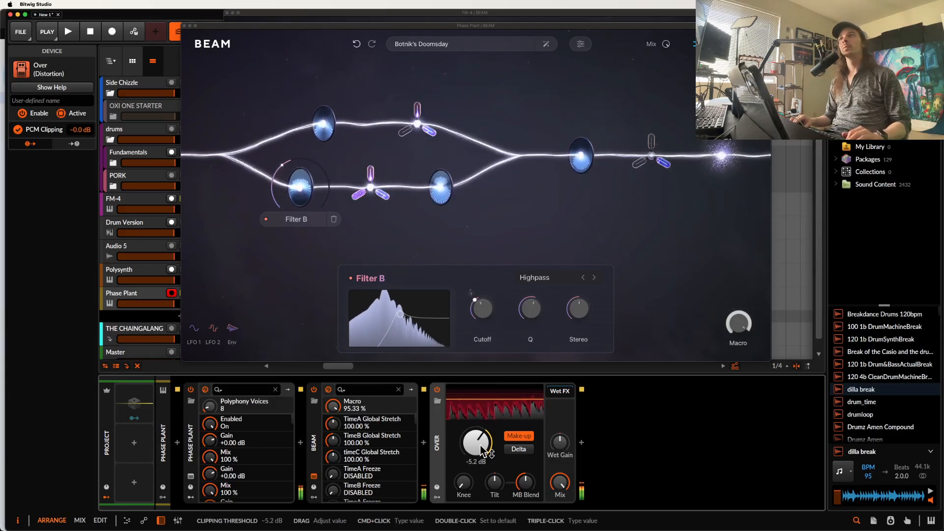
Lower BEAM's Macro to 0%.
{"action": "mouse_move", "coordinate": [737, 330]}
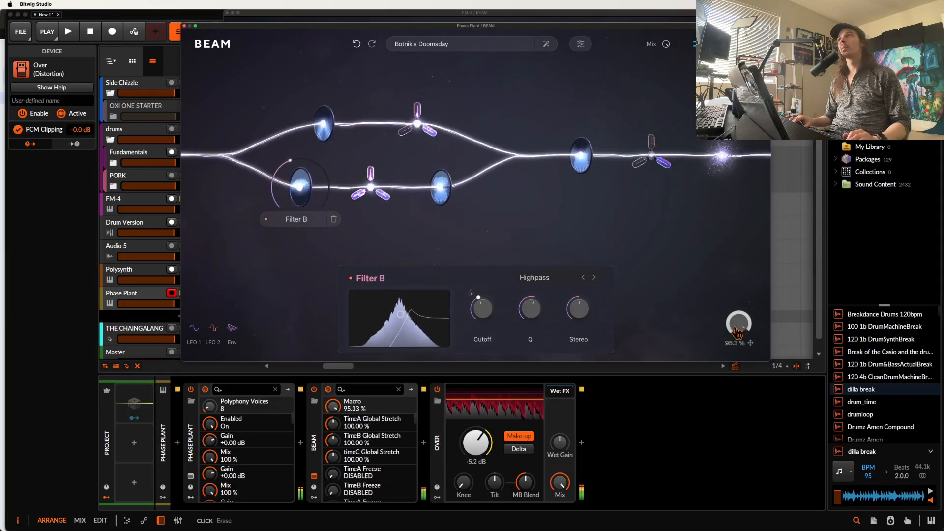
{"action": "left_click_drag", "start_coordinate": [737, 330], "coordinate": [790, 369]}
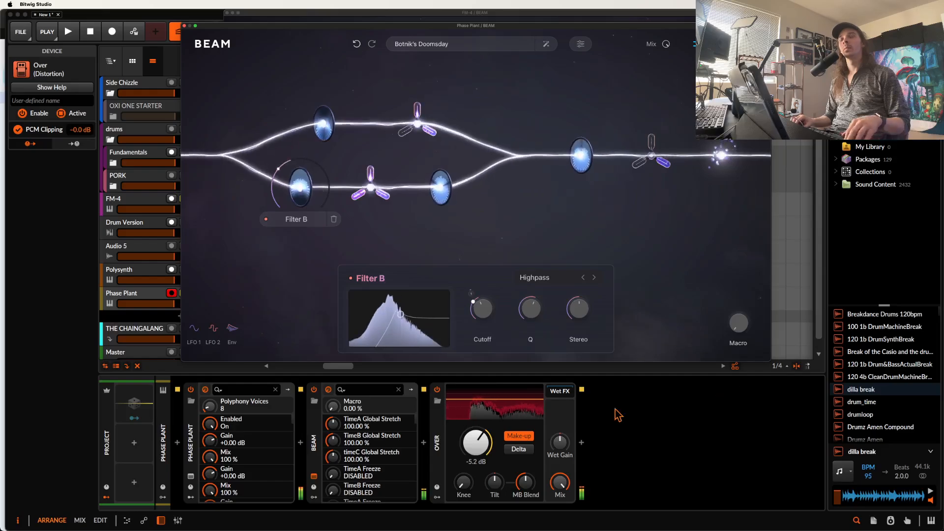
Show Phase Plant's on-screen keyboard, hold a low note and bend it with the pitch wheel, and close the synth window.
{"action": "left_click", "coordinate": [191, 476]}
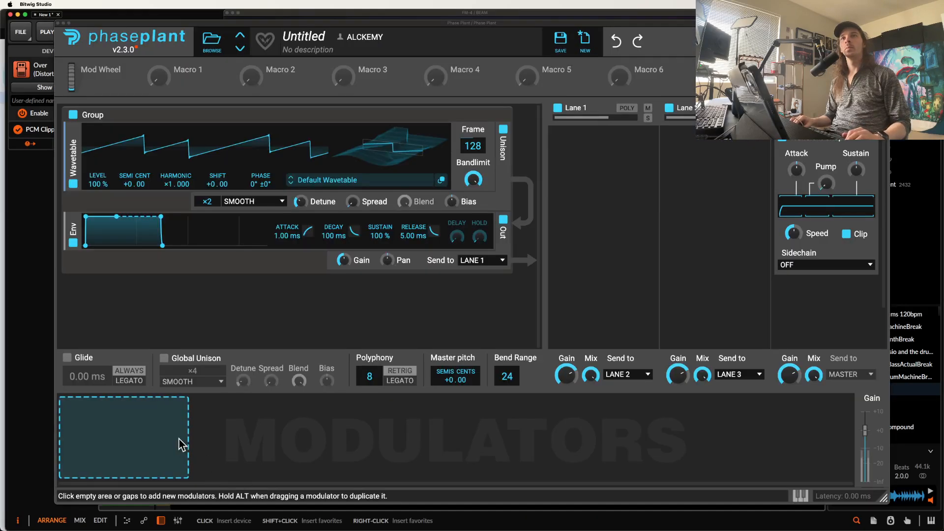
{"action": "left_click", "coordinate": [800, 495]}
{"action": "left_click", "coordinate": [230, 472]}
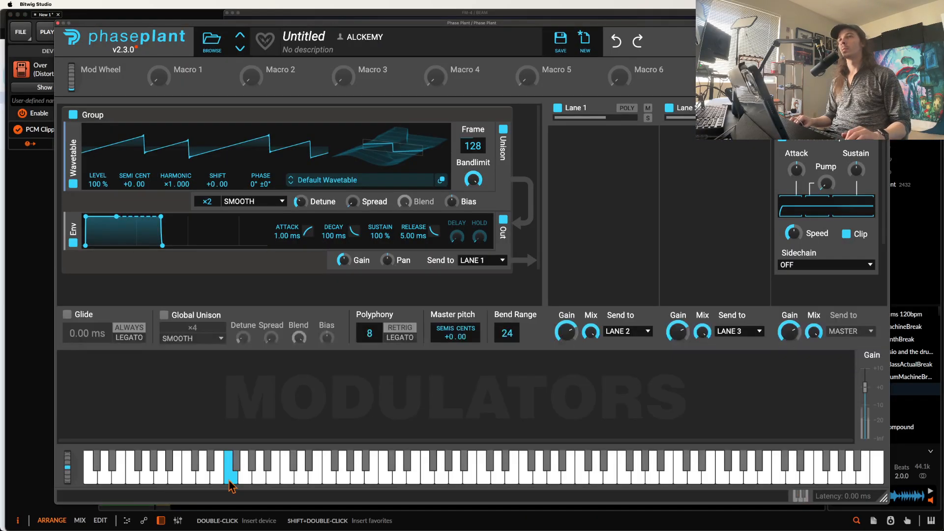
{"action": "mouse_move", "coordinate": [67, 468]}
{"action": "left_mouse_down"}
{"action": "mouse_move", "coordinate": [67, 458]}
{"action": "mouse_move", "coordinate": [28, 441]}
{"action": "mouse_move", "coordinate": [51, 497]}
{"action": "left_mouse_up"}
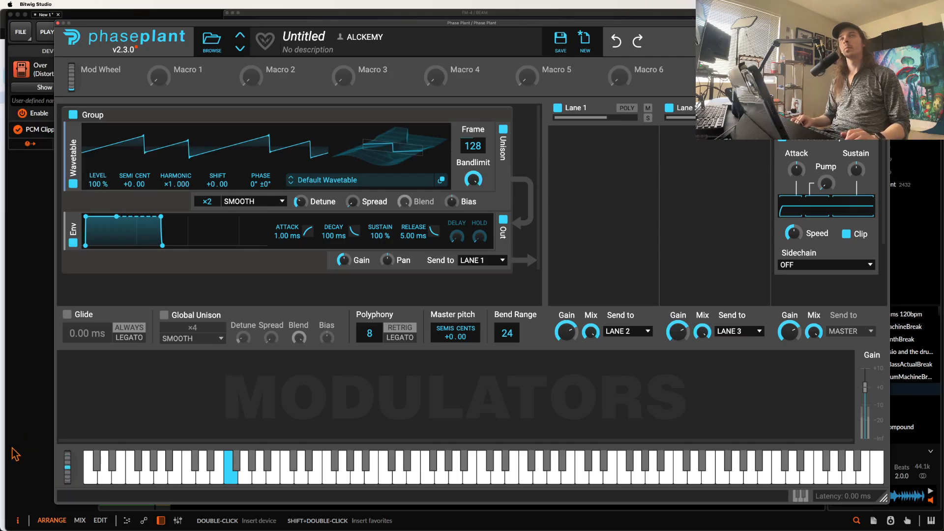
{"action": "left_click", "coordinate": [57, 23]}
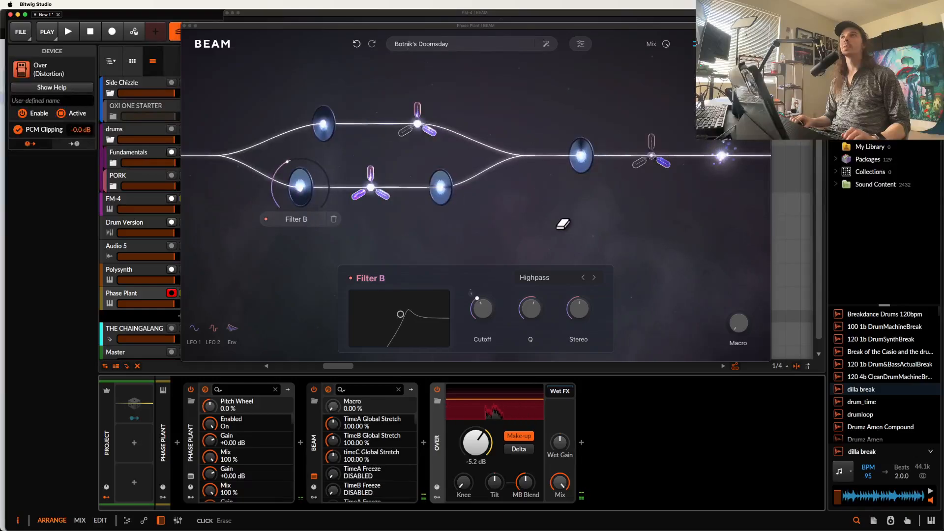
Add the Fuse Compressor plug-in between BEAM and Over on the Phase Plant track.
{"action": "left_click", "coordinate": [423, 442]}
{"action": "type", "text": "FUSE"}
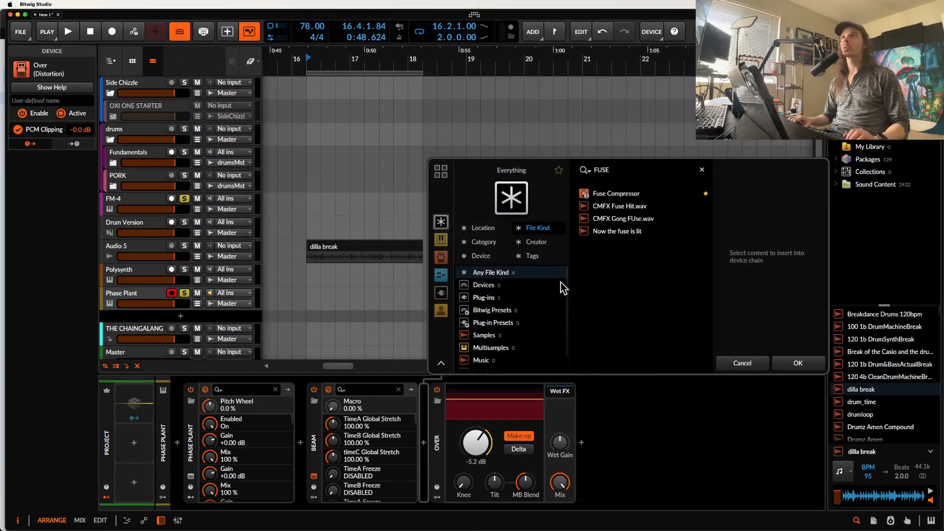
{"action": "double_click", "coordinate": [607, 194]}
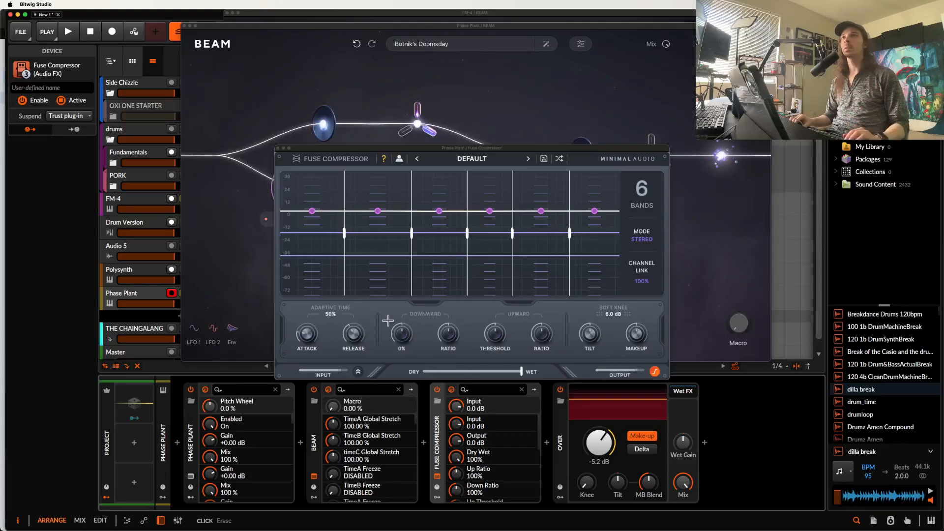
Adjust the Fuse Compressor's timing and thresholds, raise its upward and downward ratios to 142%, and close its window.
{"action": "left_click_drag", "start_coordinate": [353, 334], "coordinate": [307, 330]}
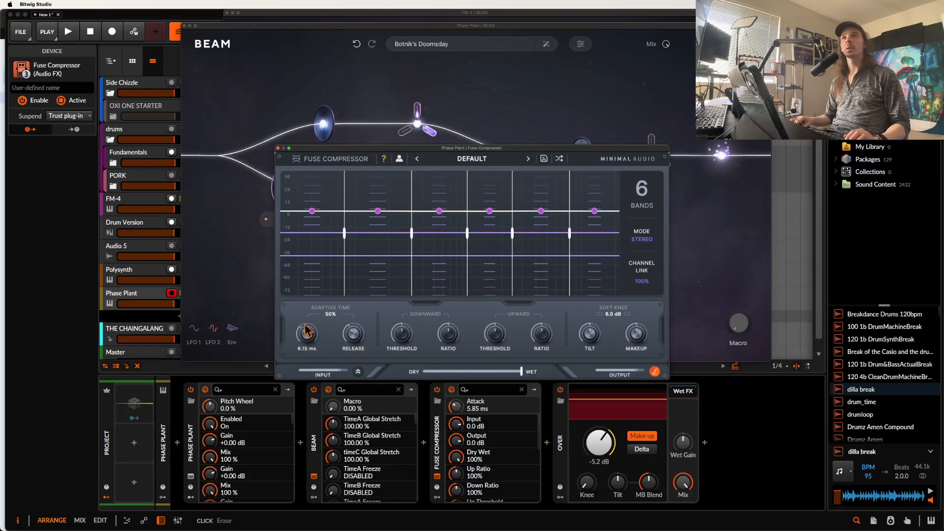
{"action": "left_click_drag", "start_coordinate": [401, 334], "coordinate": [539, 318]}
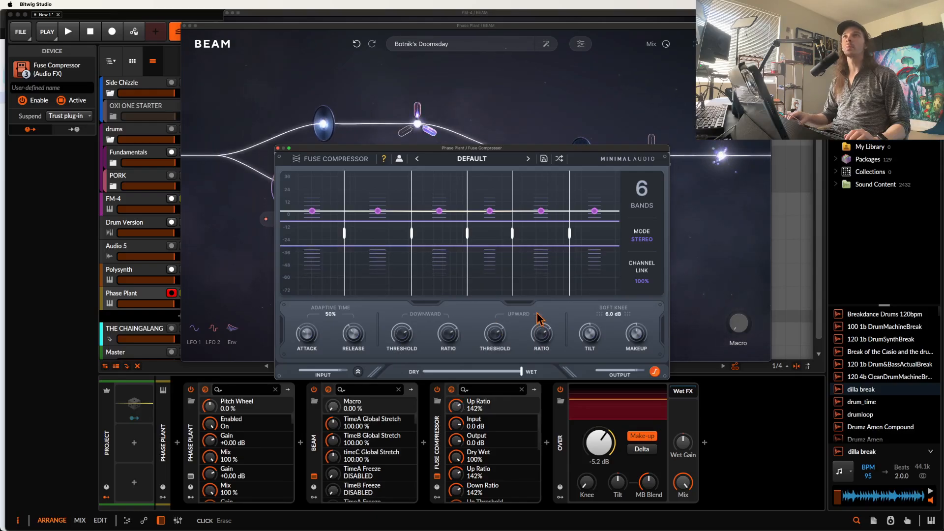
{"action": "left_click", "coordinate": [278, 148]}
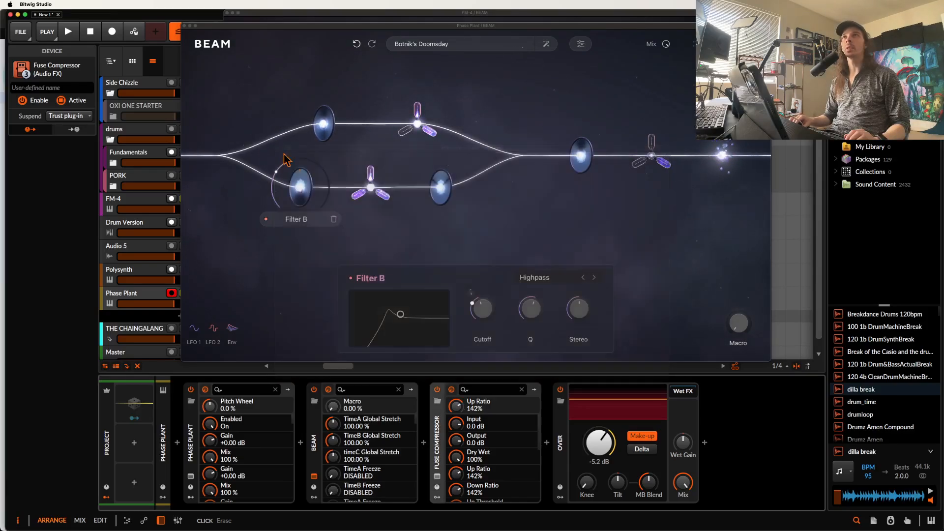
Collapse the BEAM device in the chain and examine the settings of its Filter C and Filter A nodes.
{"action": "left_click", "coordinate": [334, 430]}
{"action": "left_click", "coordinate": [315, 432]}
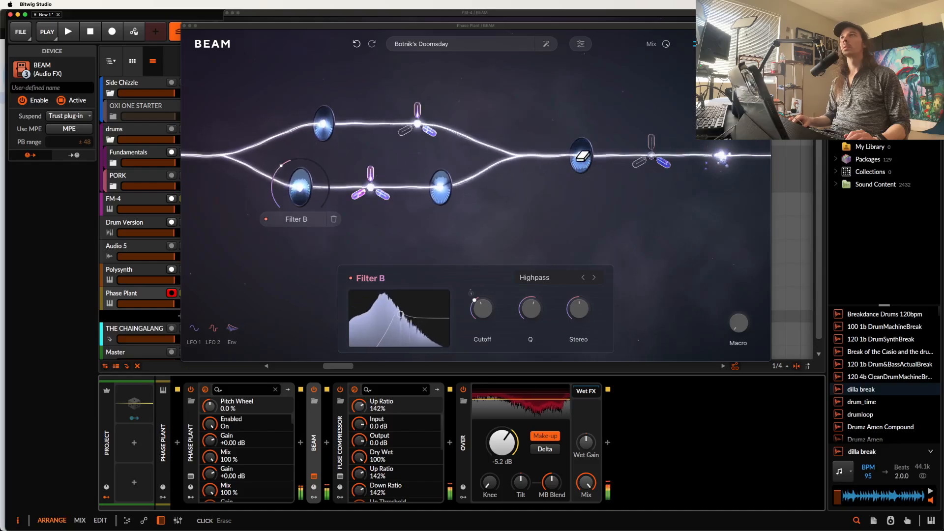
{"action": "left_click", "coordinate": [581, 157]}
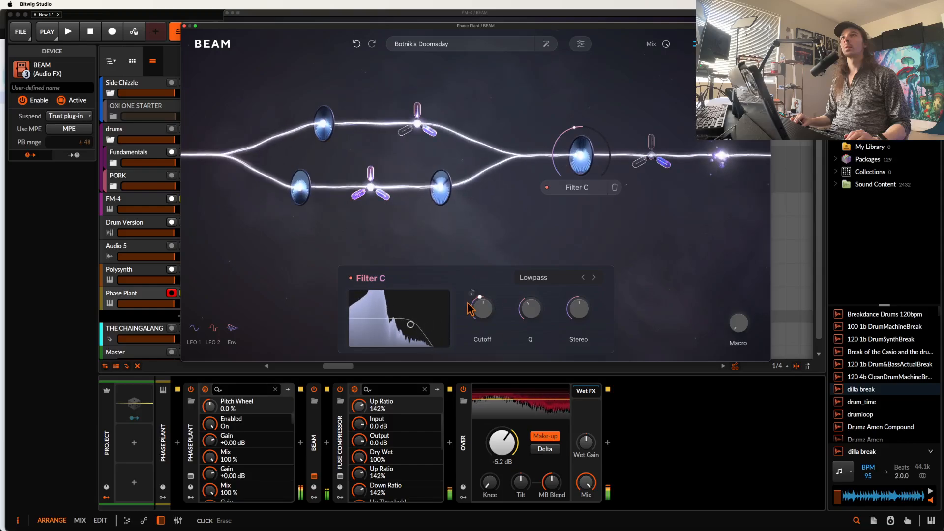
{"action": "left_click", "coordinate": [323, 124]}
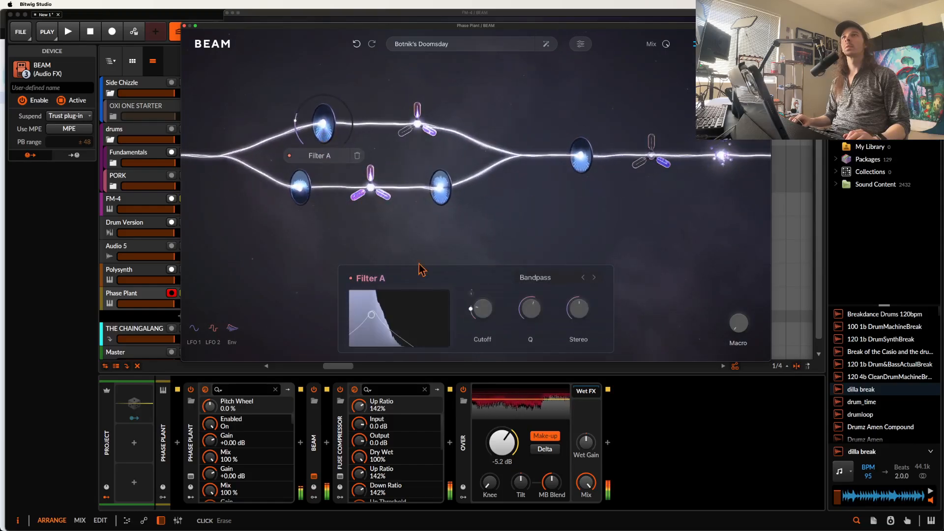
{"action": "left_click", "coordinate": [325, 252]}
Reopen Phase Plant to try the pitch wheel again on the held note, and close its window.
{"action": "left_click", "coordinate": [190, 476]}
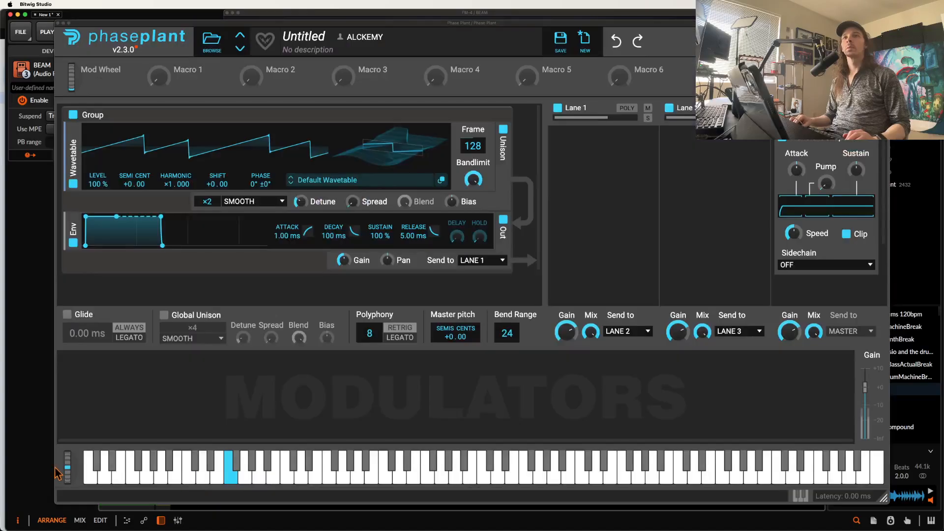
{"action": "mouse_move", "coordinate": [55, 469]}
{"action": "left_mouse_down"}
{"action": "mouse_move", "coordinate": [42, 441]}
{"action": "mouse_move", "coordinate": [49, 462]}
{"action": "left_mouse_up"}
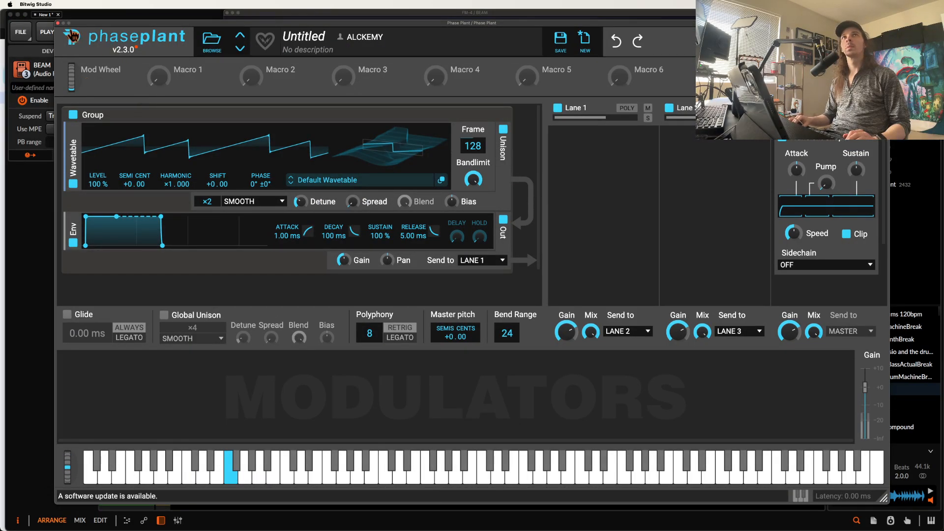
{"action": "left_click", "coordinate": [58, 22]}
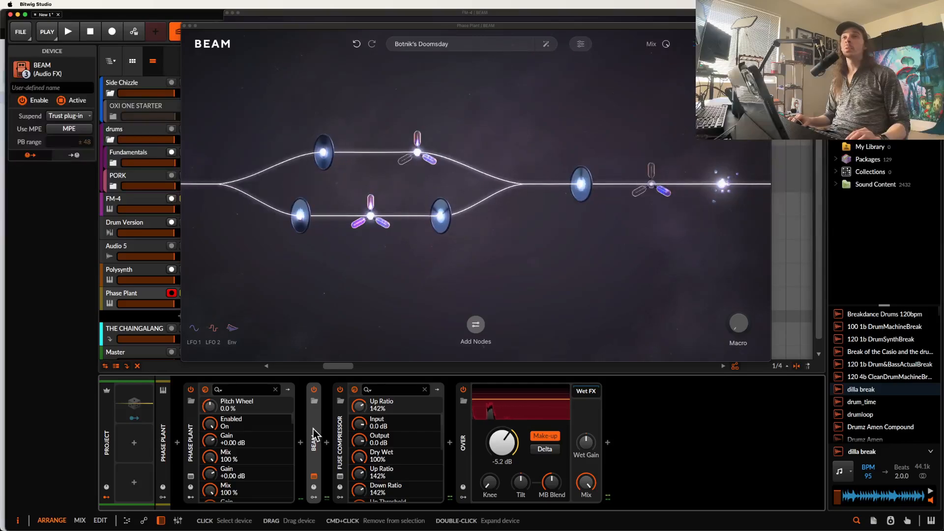
Duplicate the BEAM device five times on the Phase Plant track and collapse the Fuse Compressor device.
{"action": "key", "text": "super+d"}
{"action": "key", "text": "super+d"}
{"action": "key", "text": "super+d"}
{"action": "key", "text": "super+d"}
{"action": "key", "text": "super+d"}
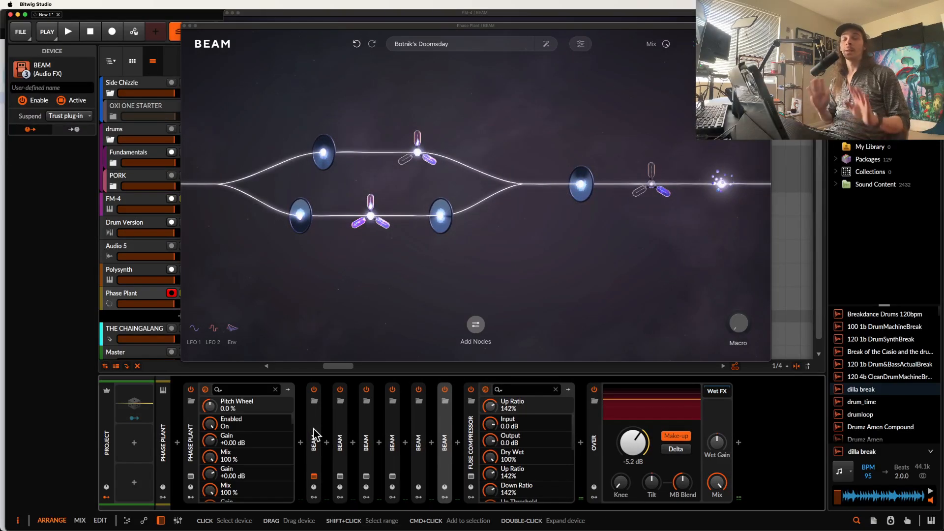
{"action": "left_click", "coordinate": [470, 419]}
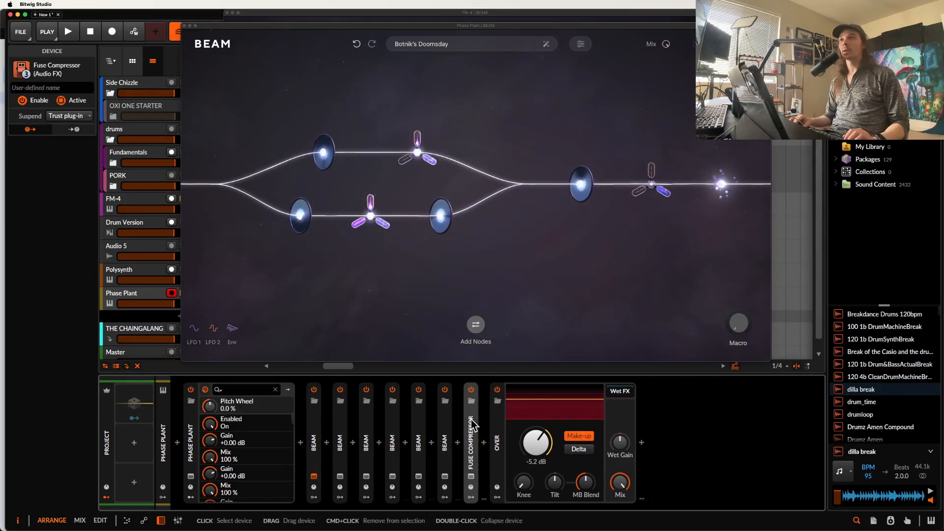
Open the second BEAM instance and examine its Filter A node and Filter D's notch cutoff and Q.
{"action": "left_click", "coordinate": [340, 432]}
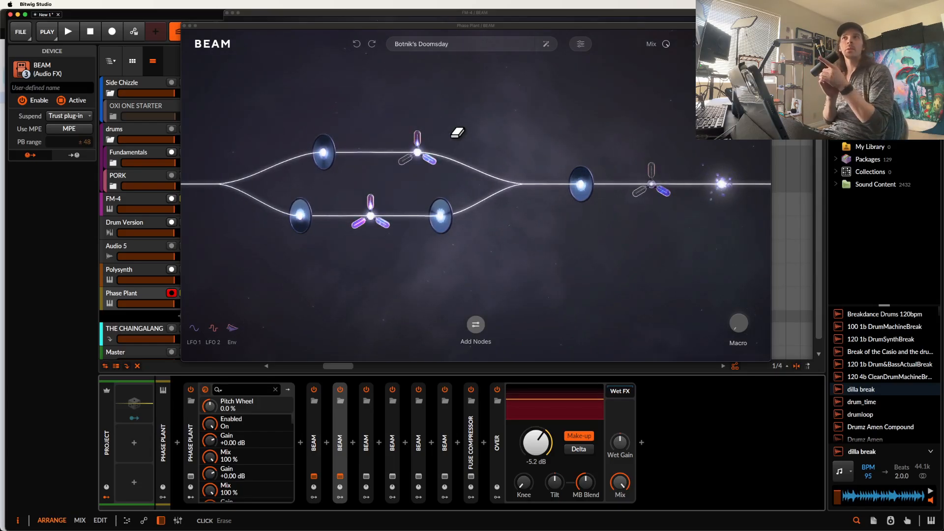
{"action": "left_click", "coordinate": [323, 165]}
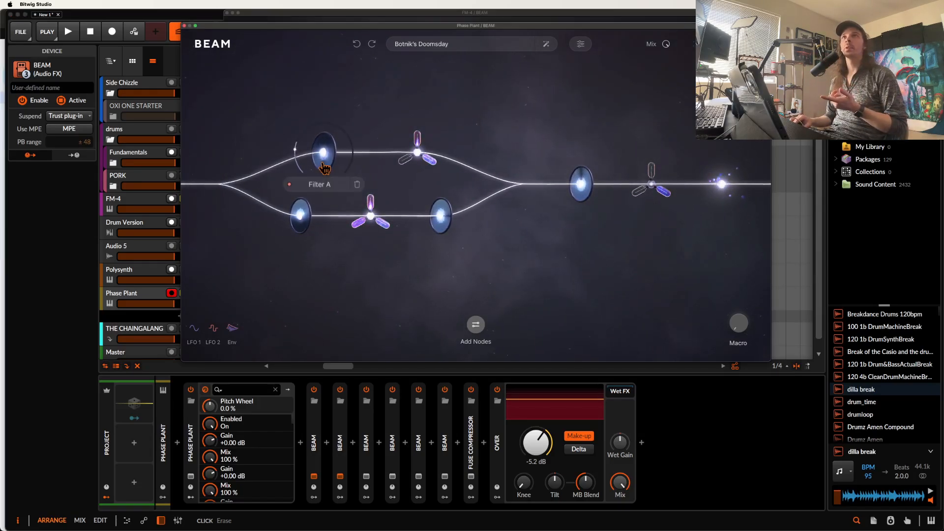
{"action": "left_click", "coordinate": [325, 168]}
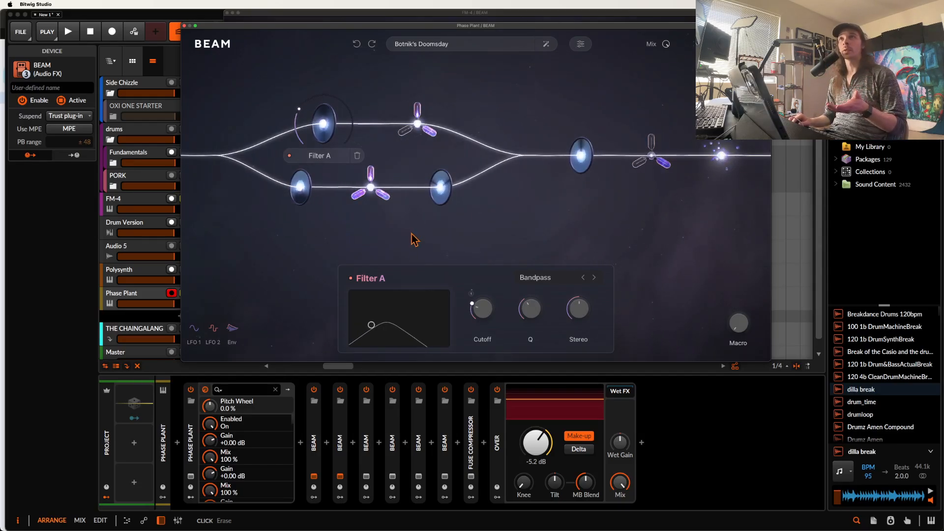
{"action": "left_click", "coordinate": [502, 225]}
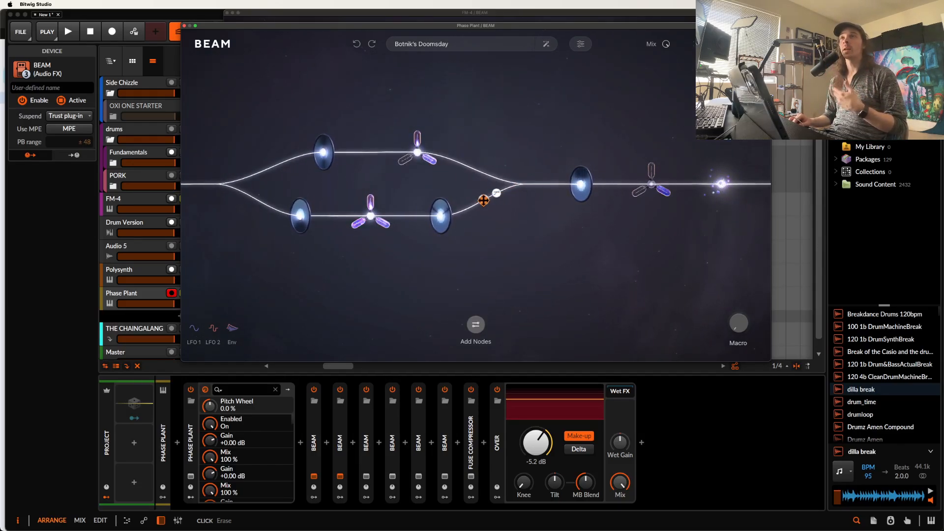
{"action": "left_click", "coordinate": [475, 325]}
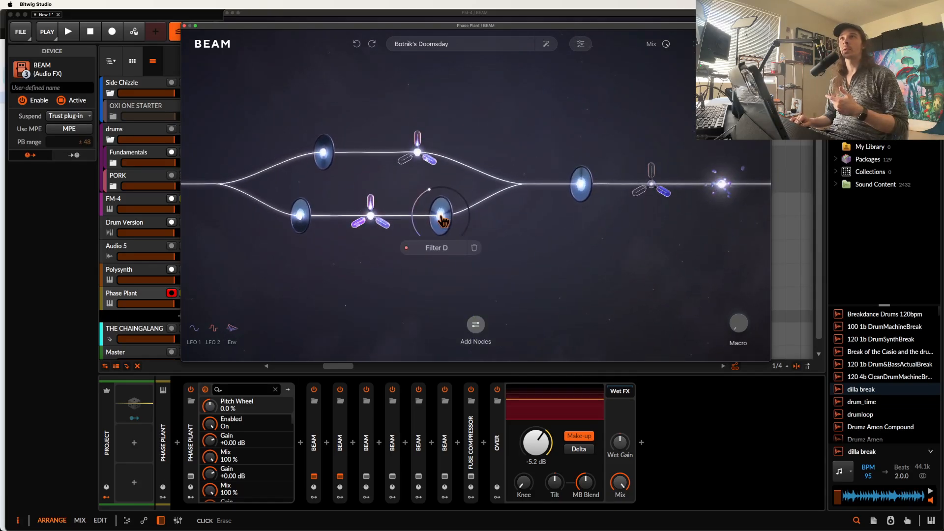
{"action": "left_click", "coordinate": [442, 221]}
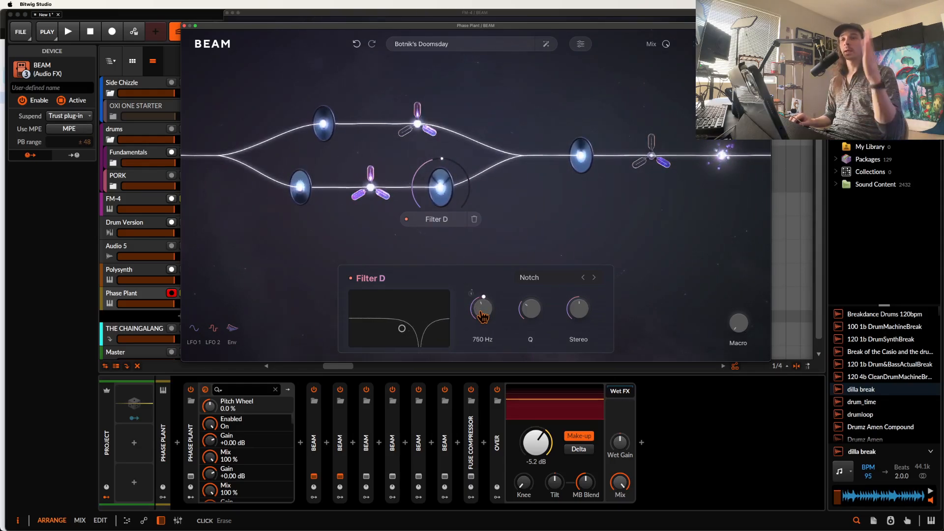
{"action": "mouse_move", "coordinate": [532, 307]}
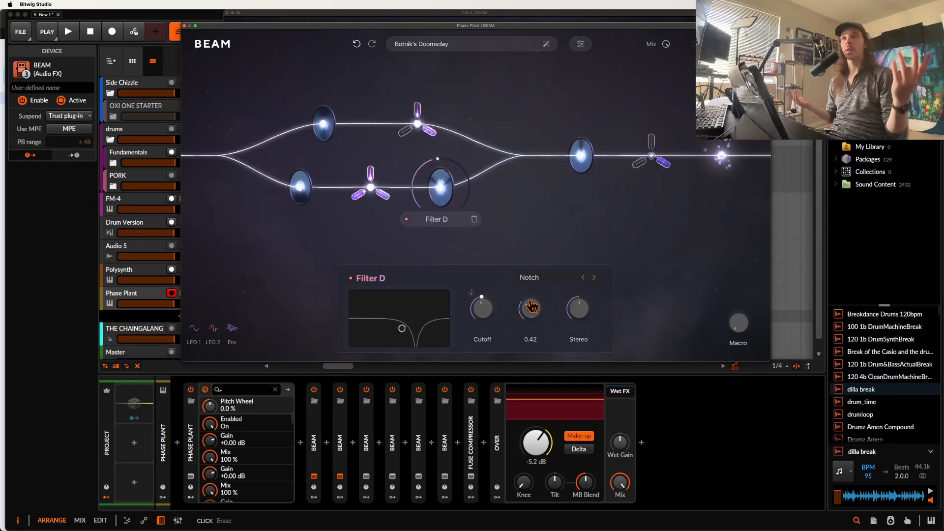
{"action": "left_click", "coordinate": [326, 247]}
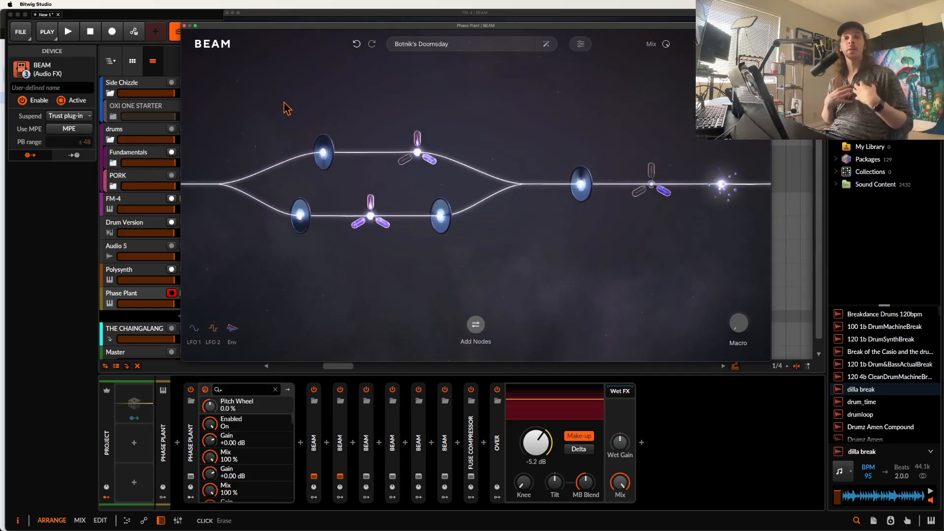